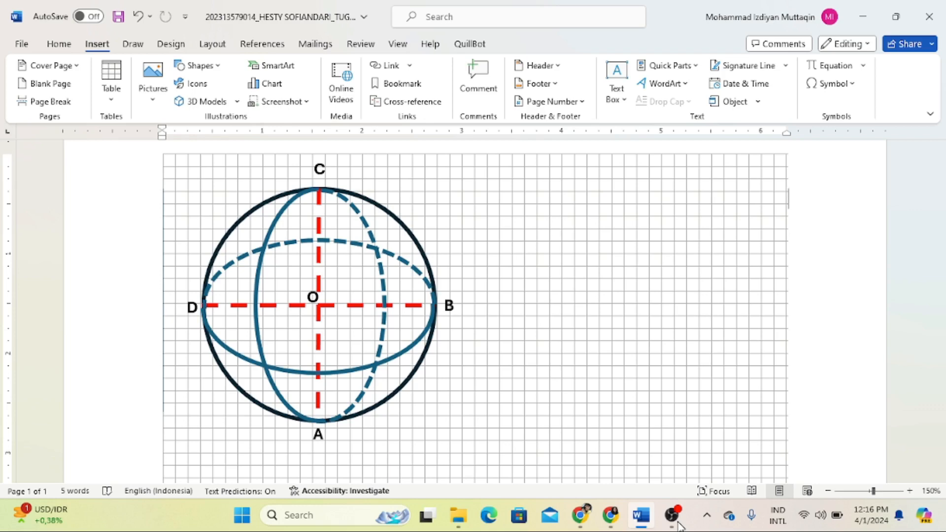
click(673, 517)
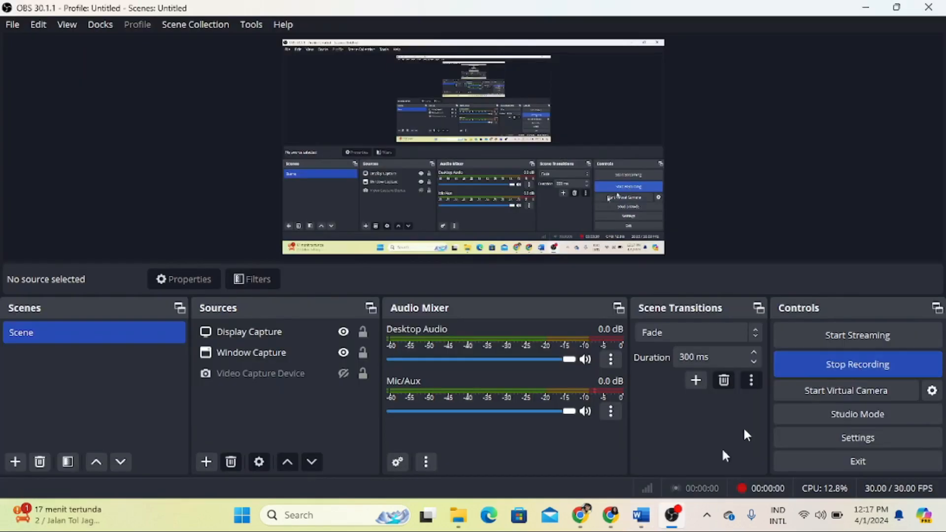
click(674, 514)
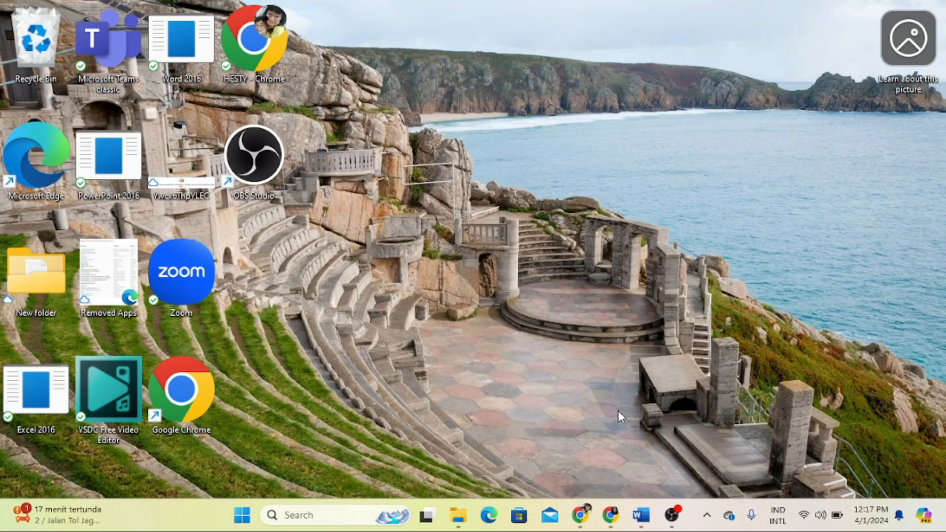
Step: Find and launch Word, create a blank document and maximize its window
click(371, 518)
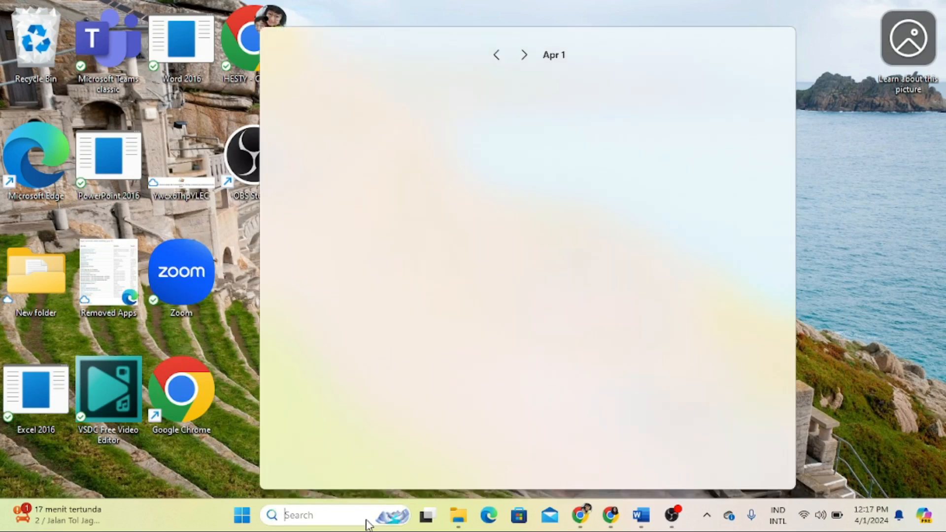
text(wo)
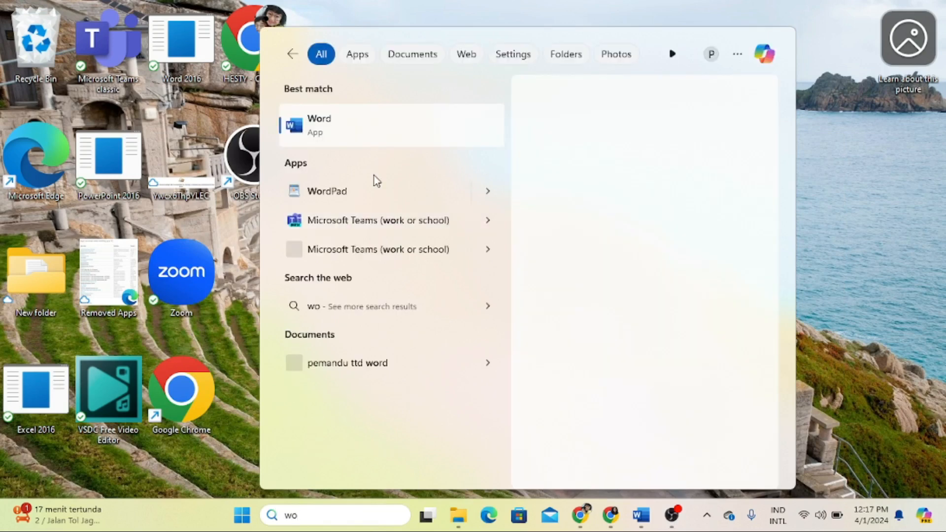
click(378, 131)
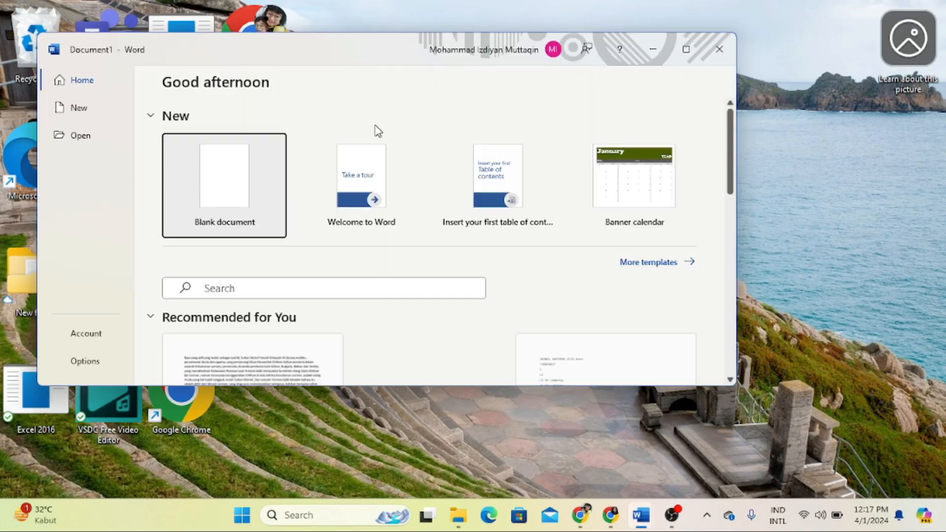
click(243, 194)
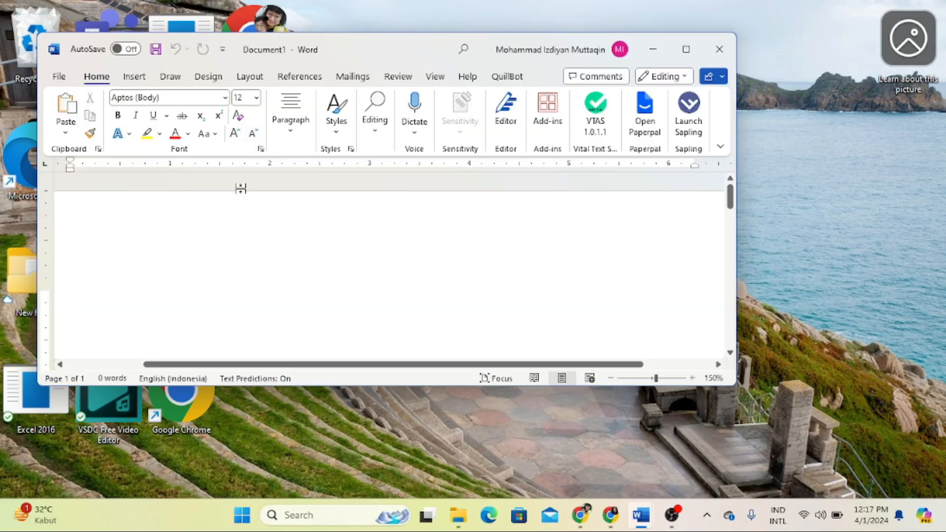
click(691, 52)
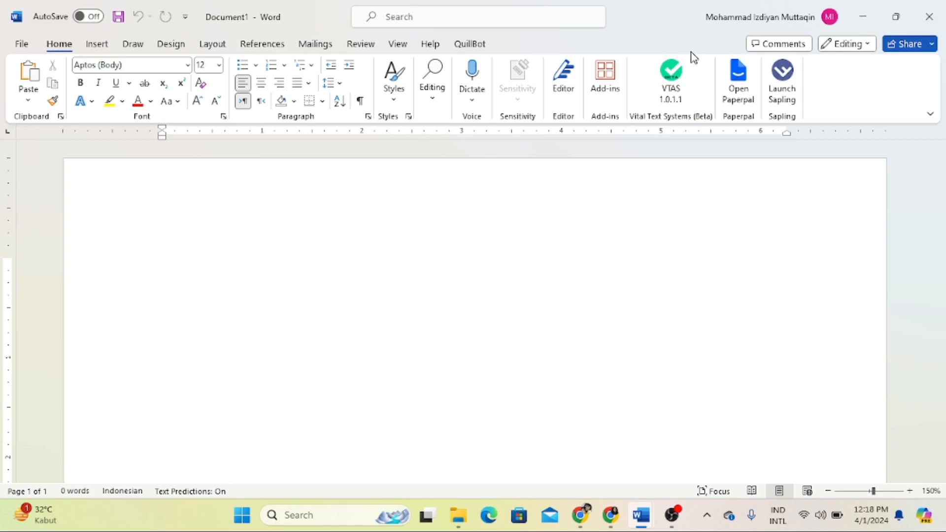
Step: Display the drawing gridlines on the blank page
click(399, 45)
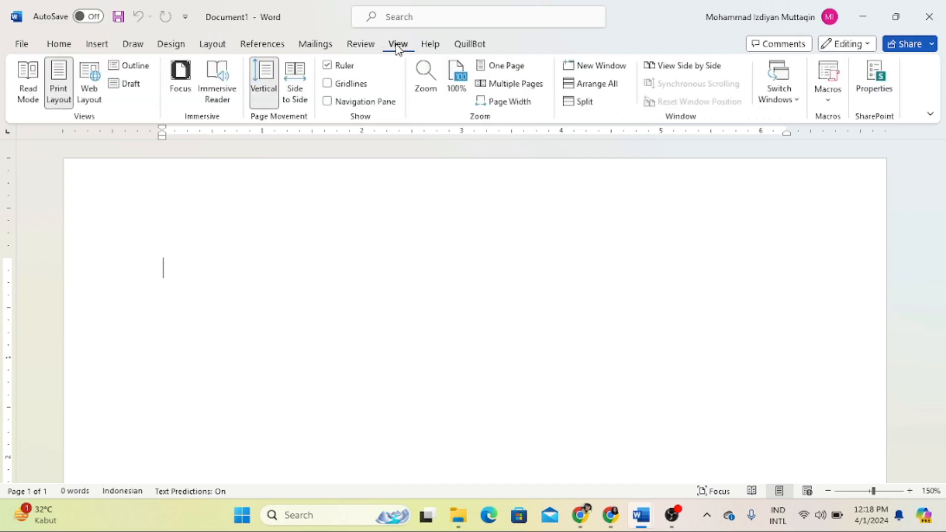
click(327, 84)
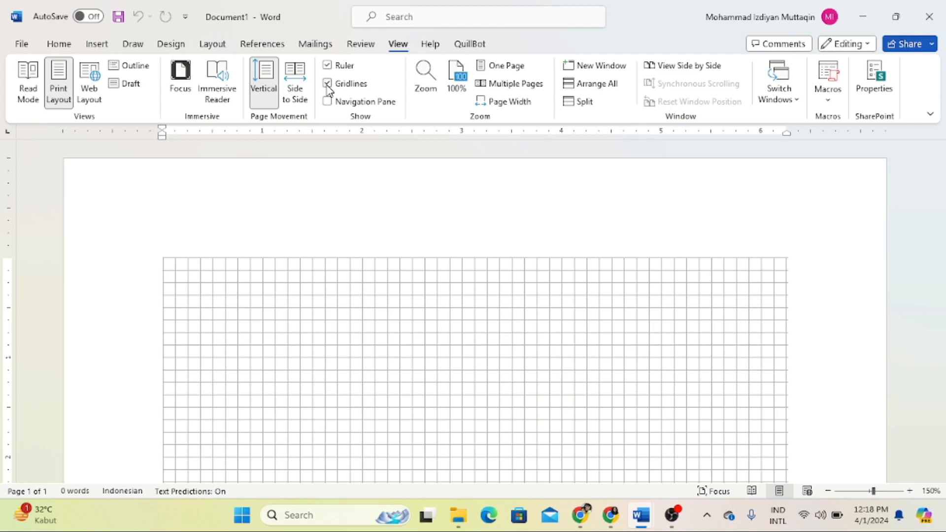
click(328, 84)
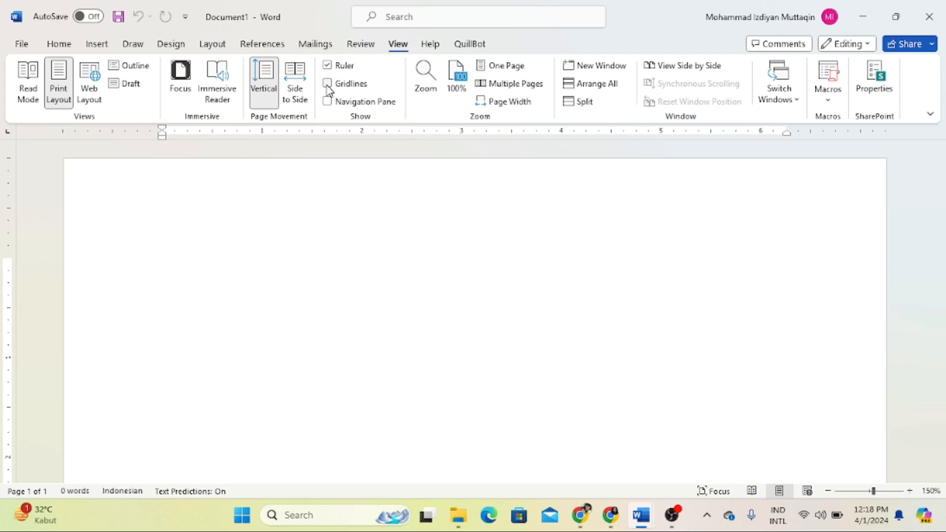
click(327, 84)
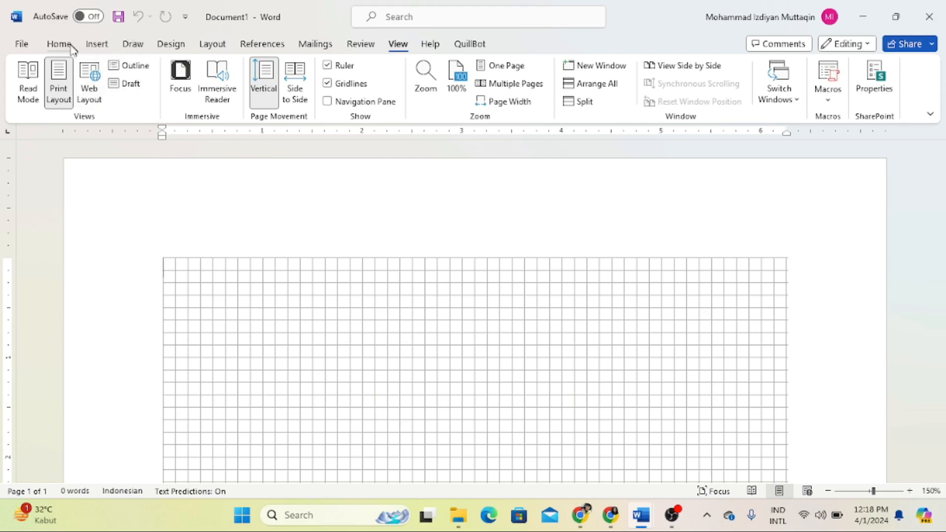
Step: Draw a 2.25" by 2.25" circle with the Oval shape on the upper part of the grid
click(96, 44)
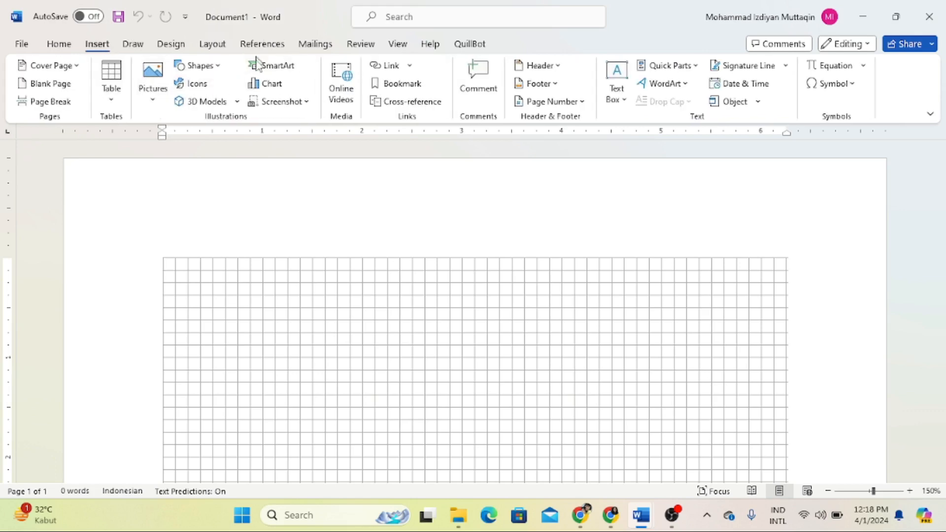
click(220, 69)
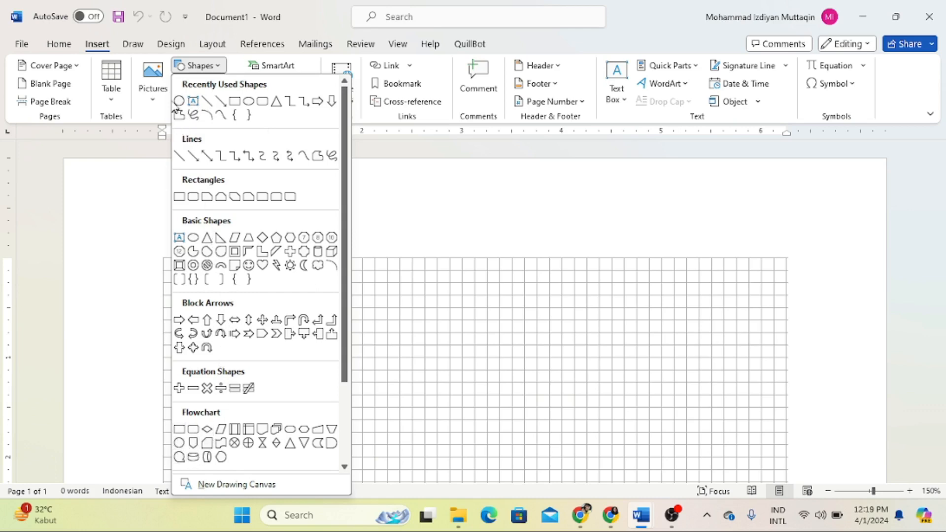
click(179, 101)
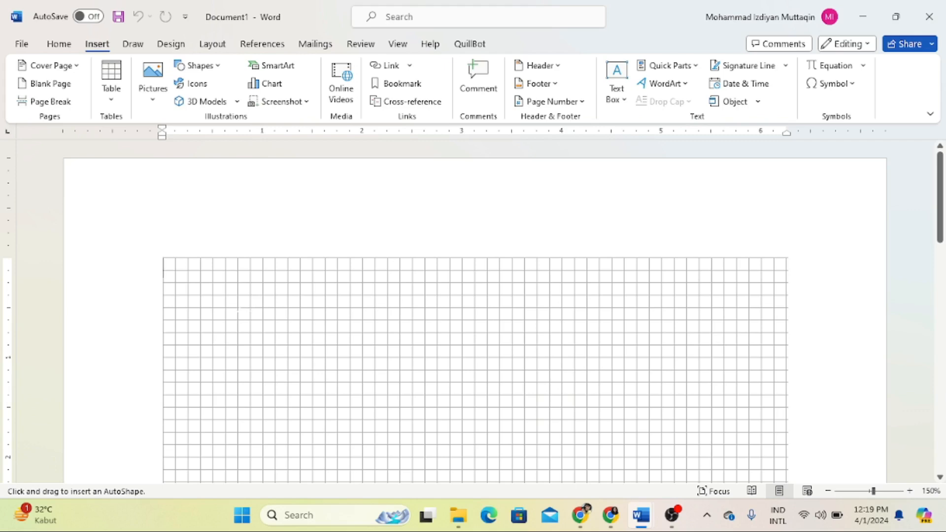
drag(237, 306, 463, 461)
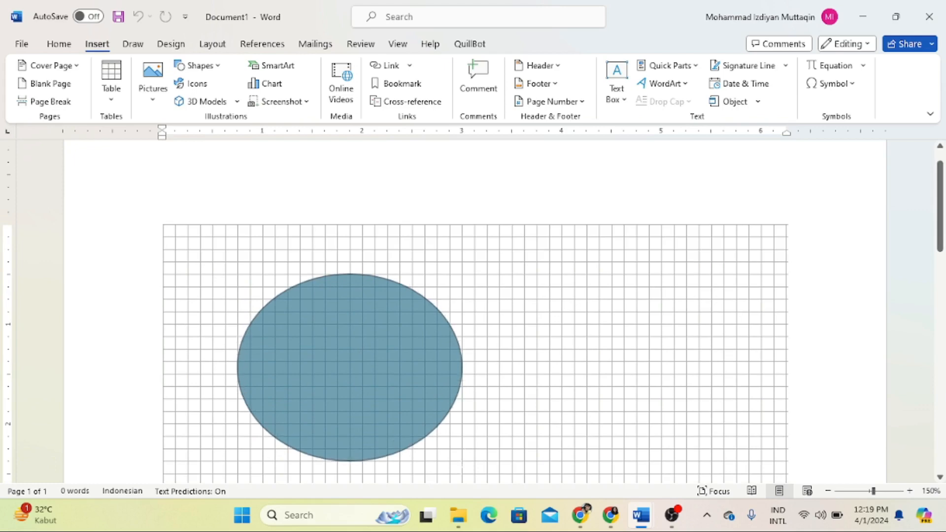
drag(462, 461, 463, 422)
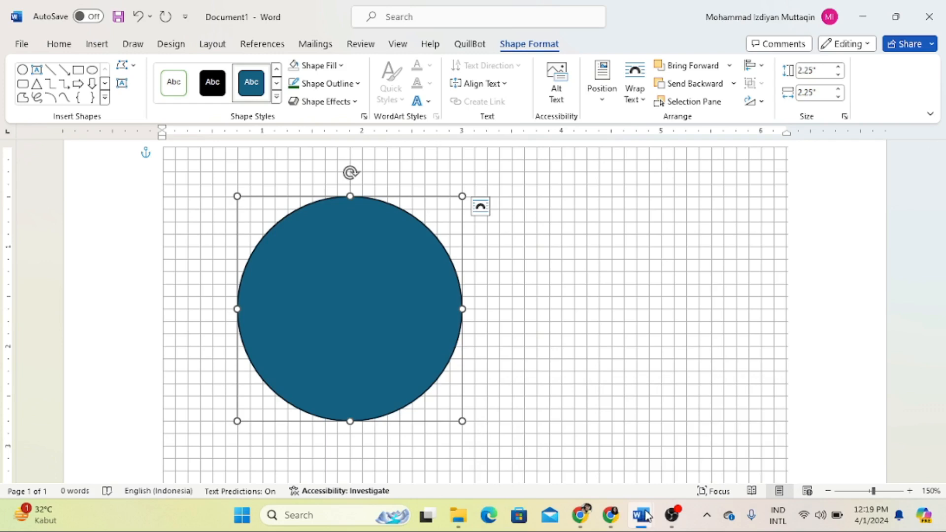
Step: Check the finished sphere drawing in the other open document, then return to Document1
mouse_move(642, 517)
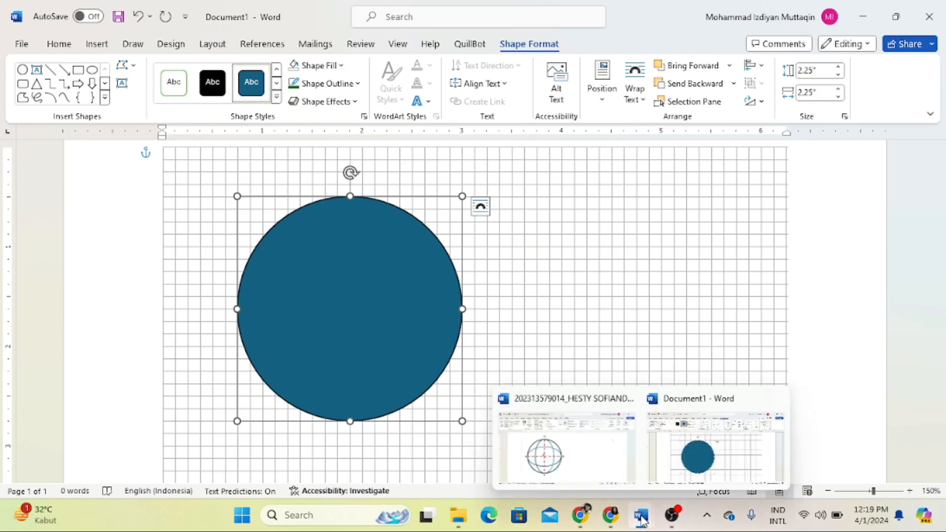
click(587, 475)
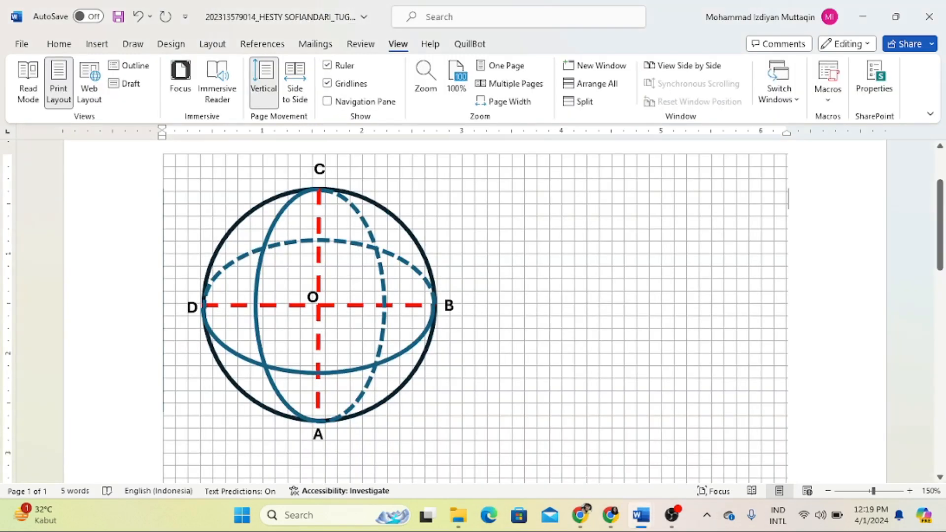
mouse_move(649, 521)
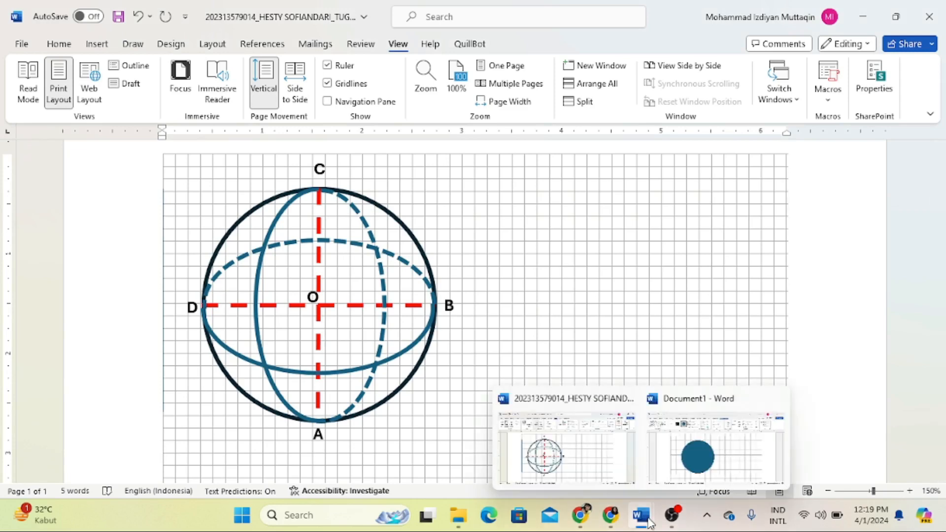
click(676, 468)
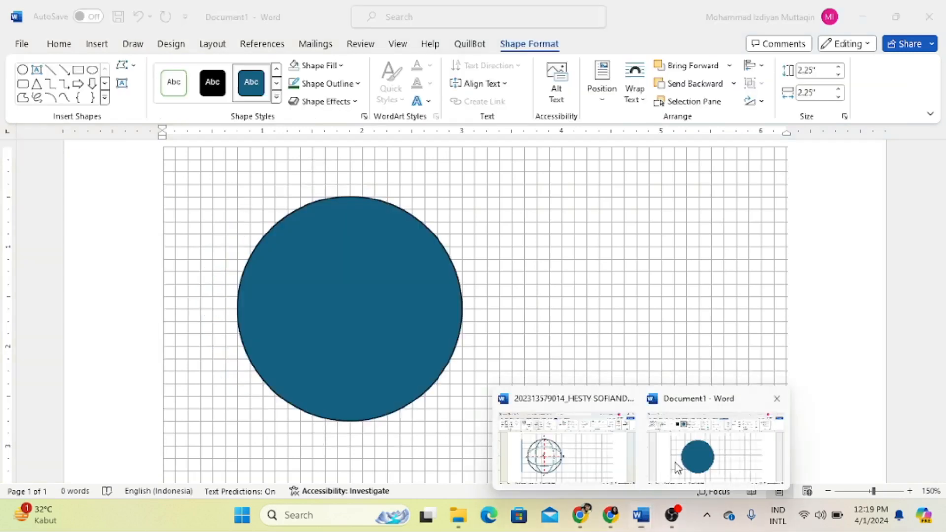
Step: Remove the fill from the circle with No Fill
click(376, 217)
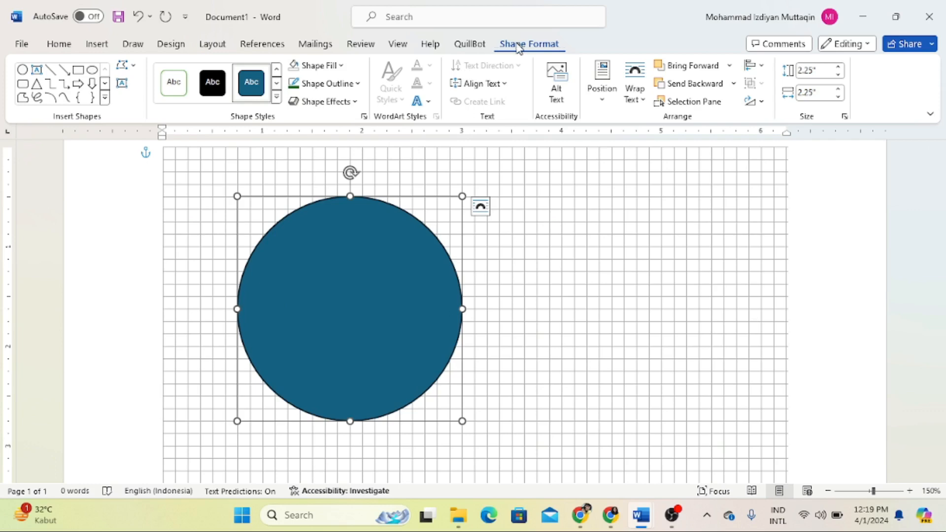
click(341, 69)
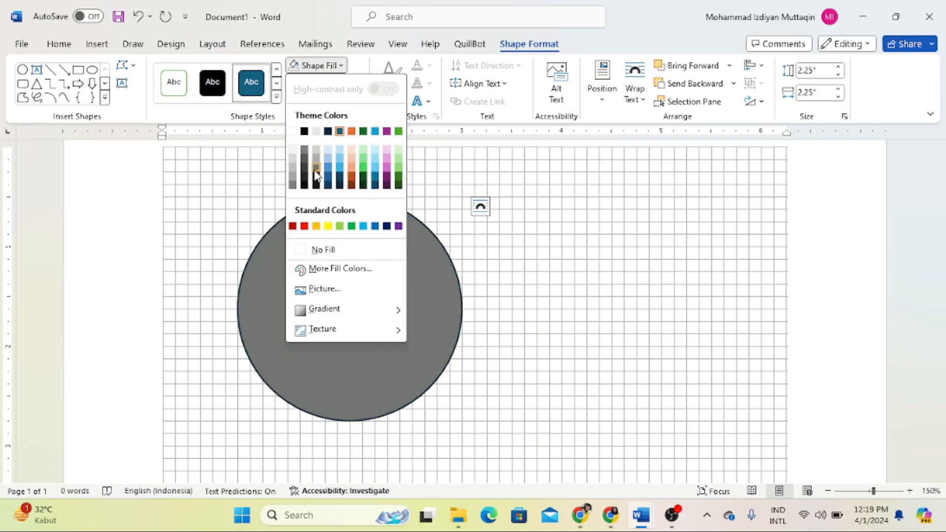
click(322, 252)
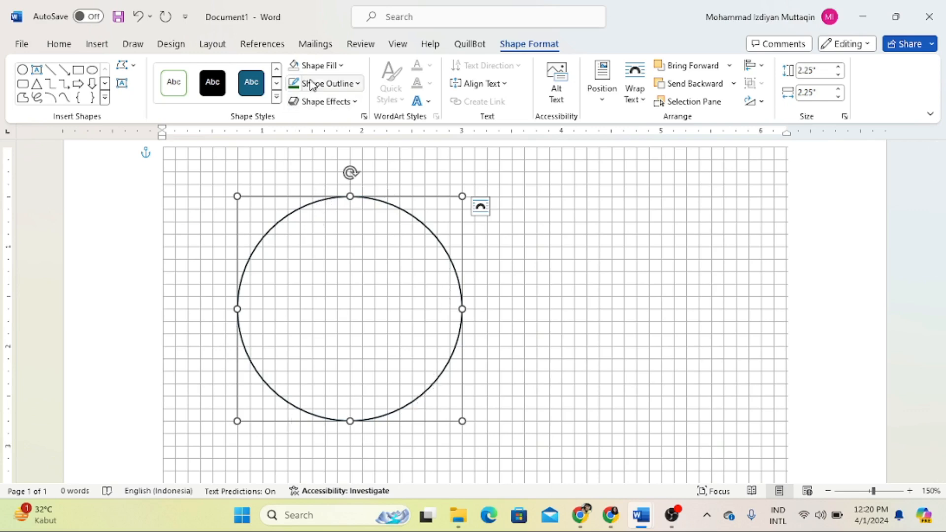
Step: Give the circle a dark green theme-colour outline with a 3 pt weight and deselect it
click(361, 89)
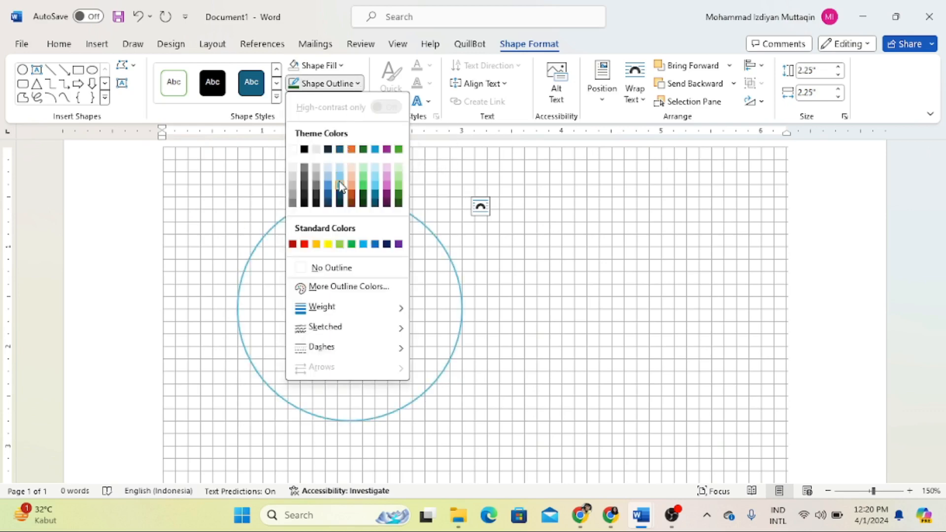
click(363, 149)
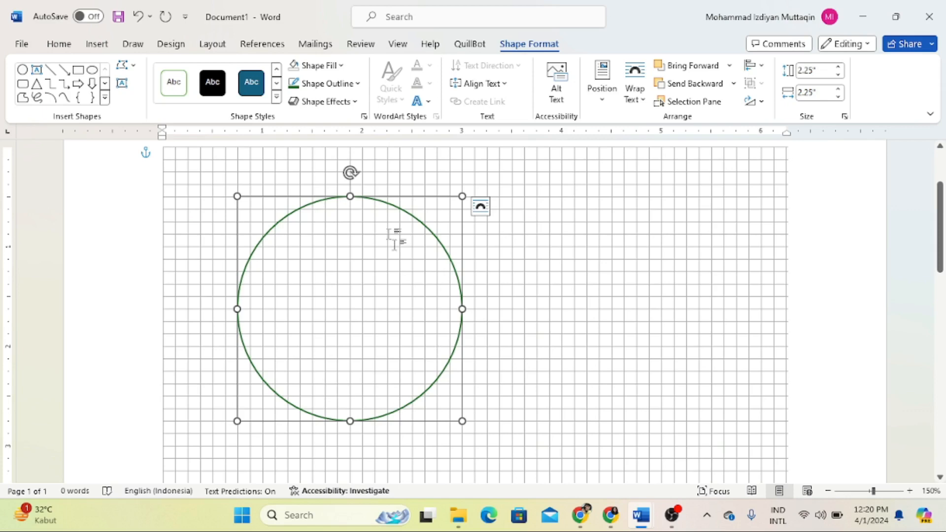
click(357, 88)
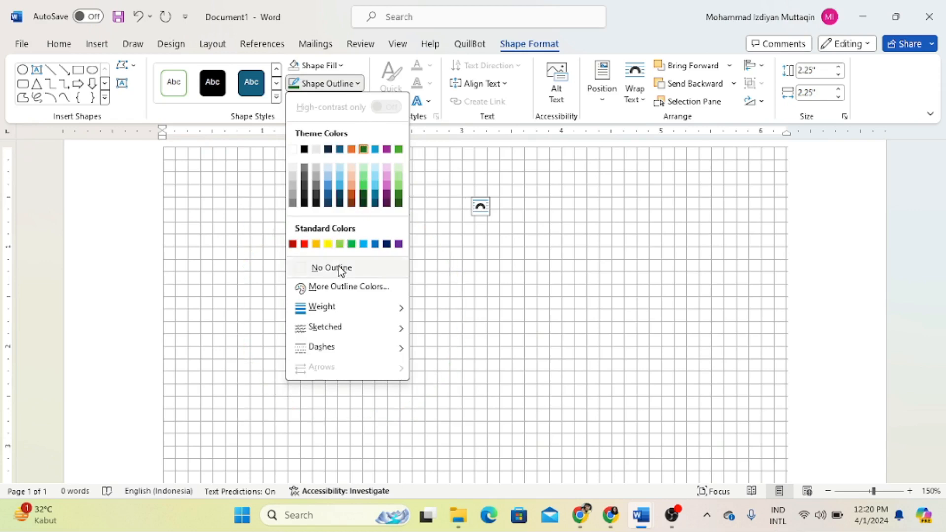
mouse_move(349, 315)
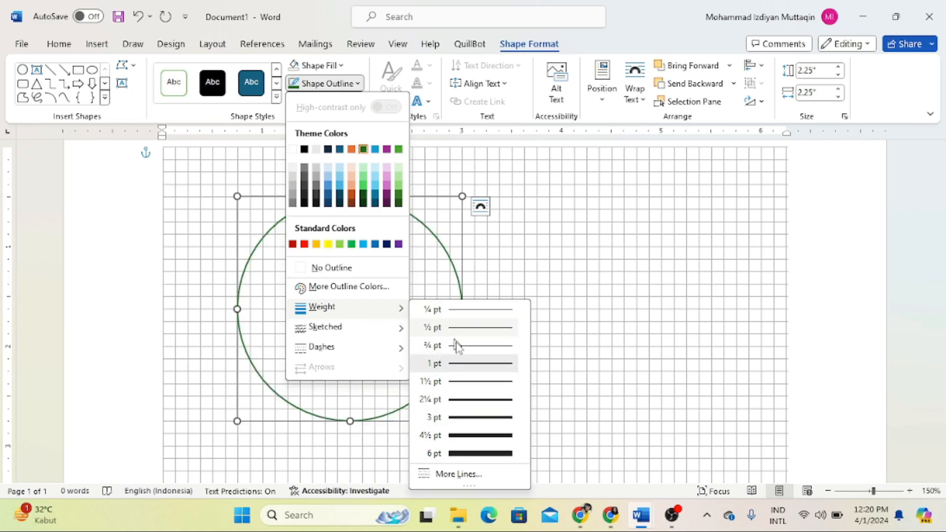
click(474, 419)
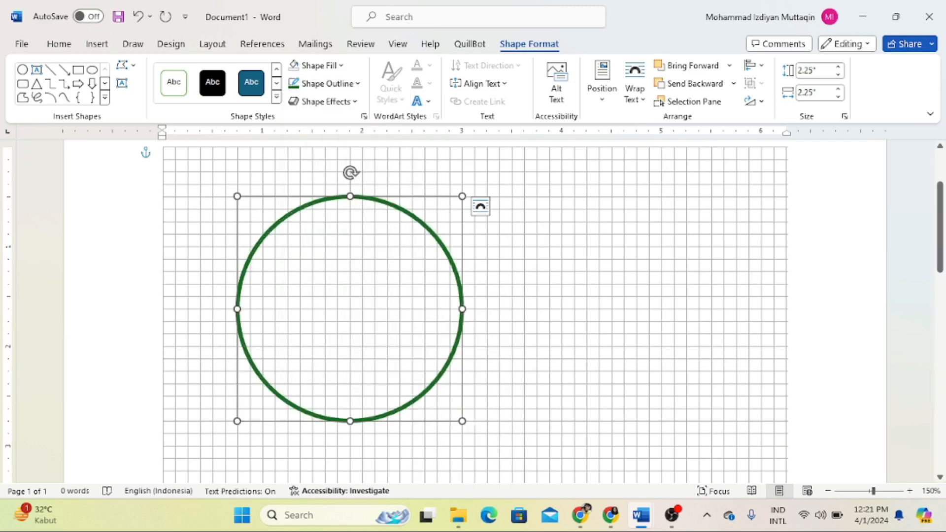
mouse_move(643, 520)
click(524, 253)
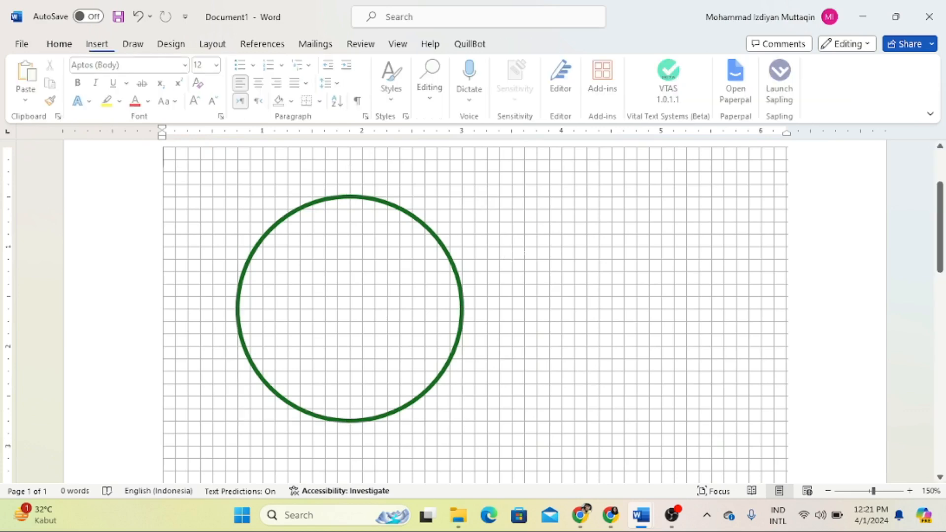
Step: Draw a vertical 2.25" line through the circle's centre, from its topmost point to its lowest point
click(98, 45)
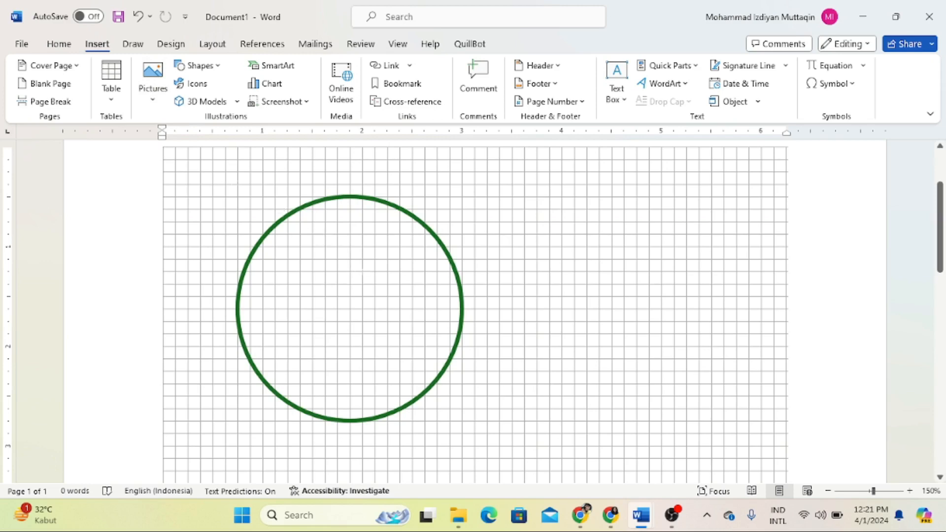
click(448, 254)
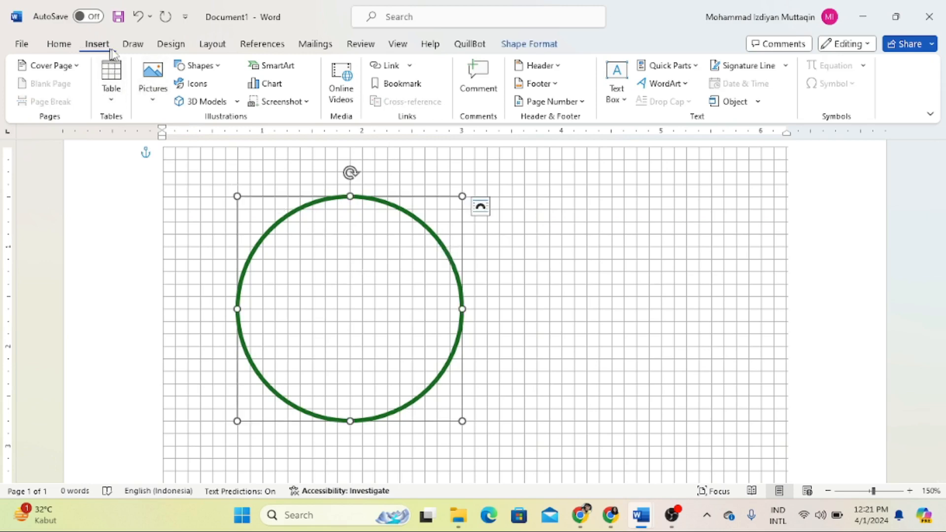
click(219, 69)
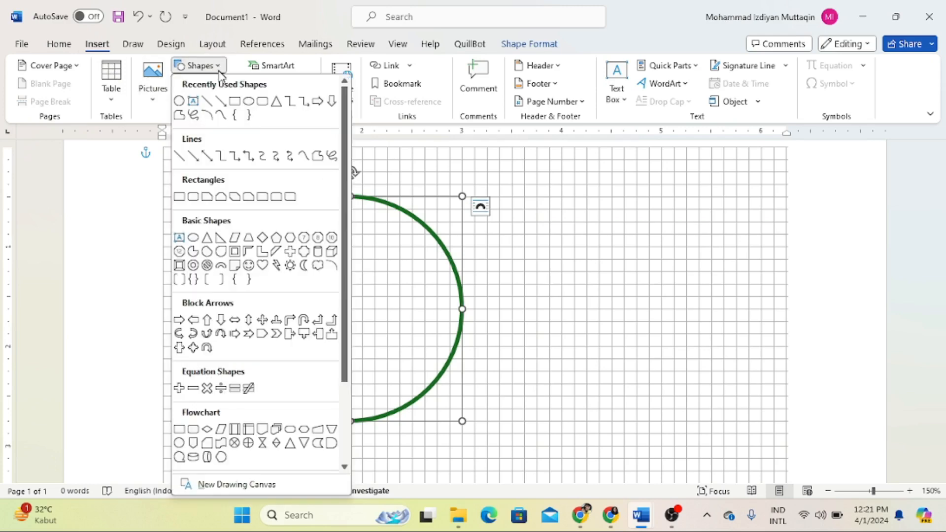
click(208, 104)
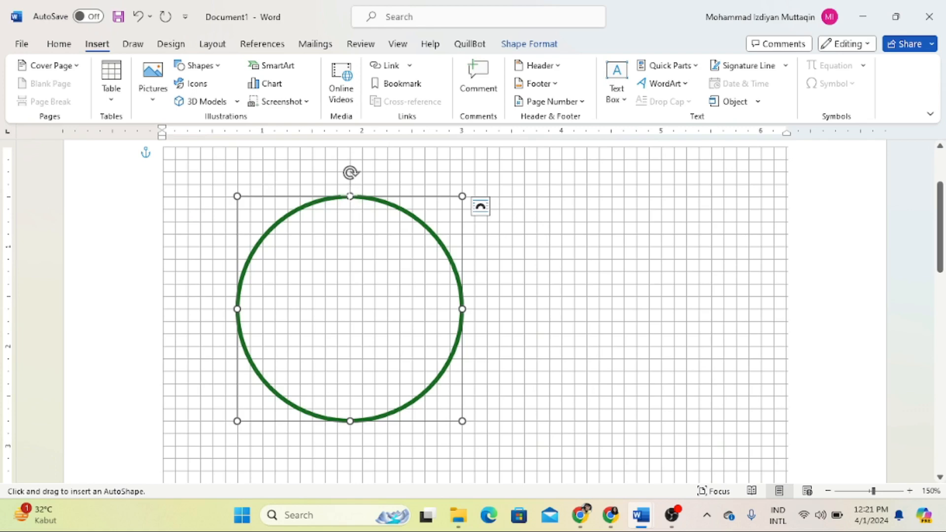
drag(350, 196, 350, 421)
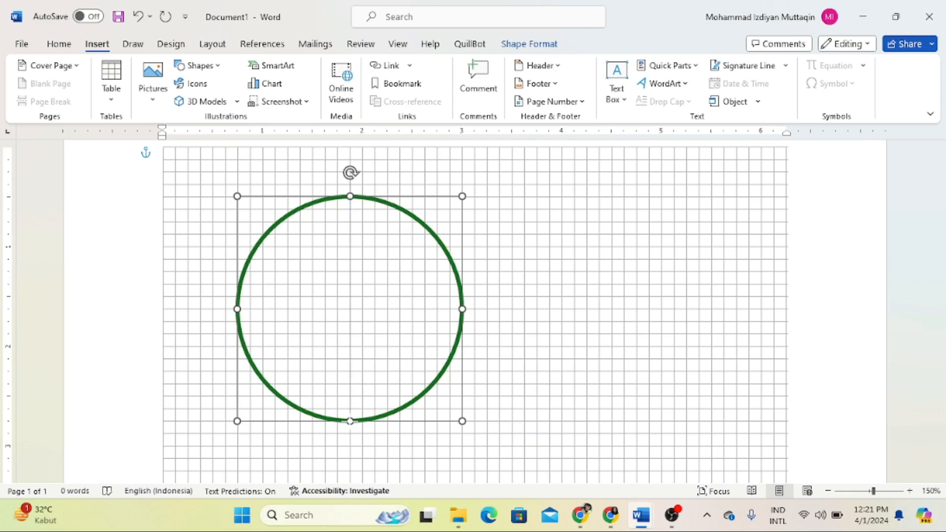
drag(350, 421, 350, 422)
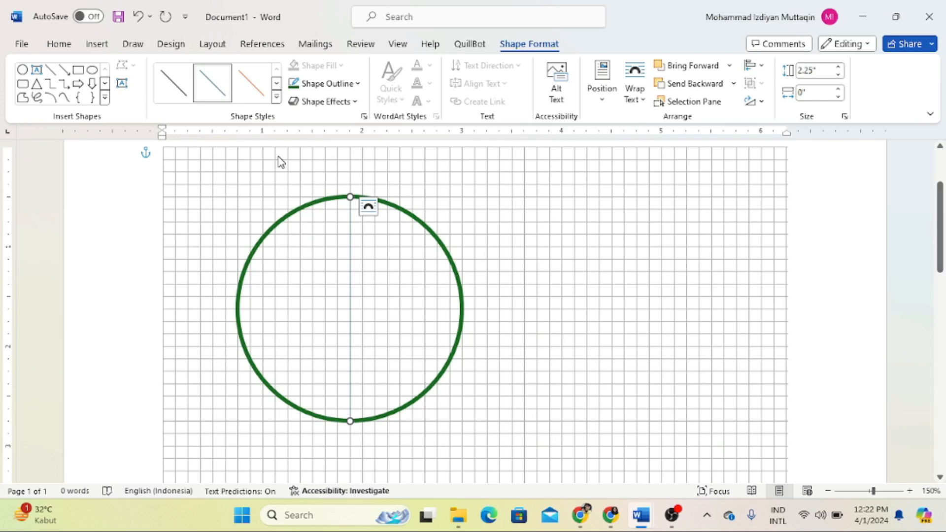
click(97, 44)
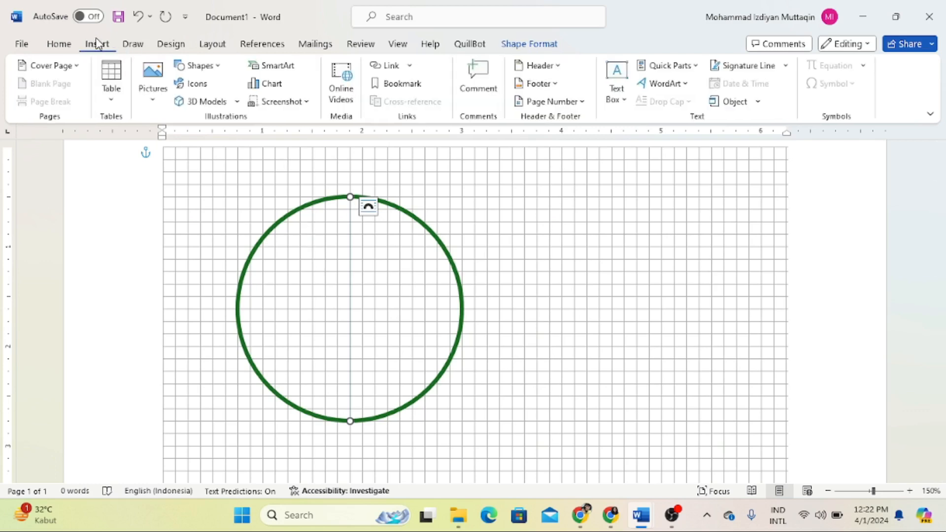
click(215, 66)
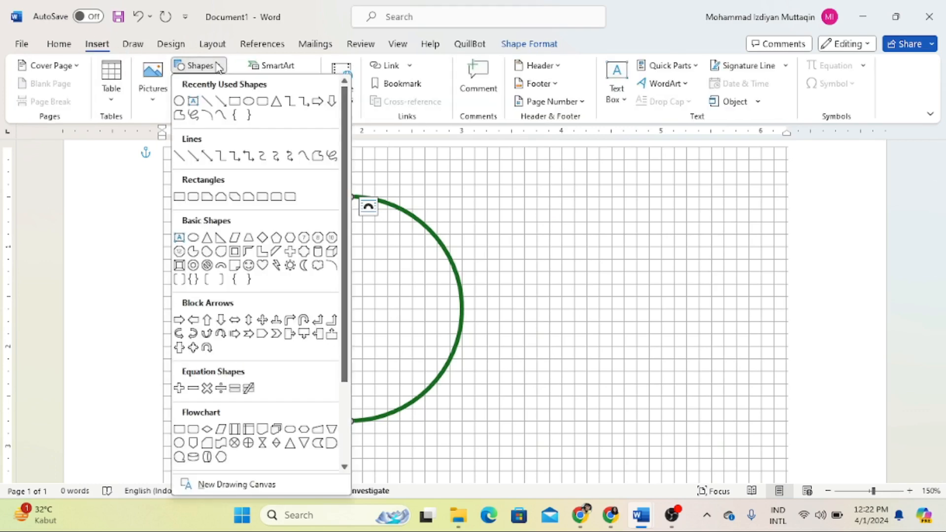
click(213, 107)
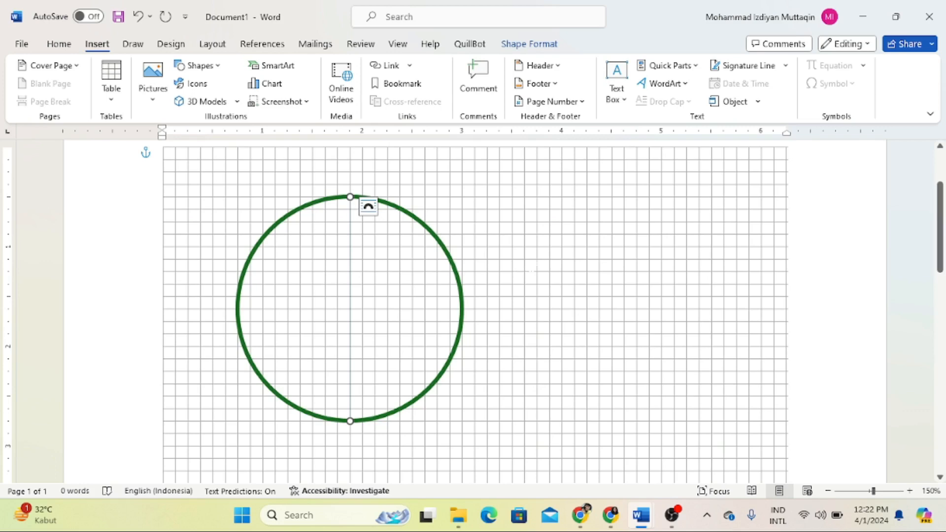
Step: Paste a copy of the vertical diameter line and place it inside the circle, parallel to and just left of the original
click(532, 269)
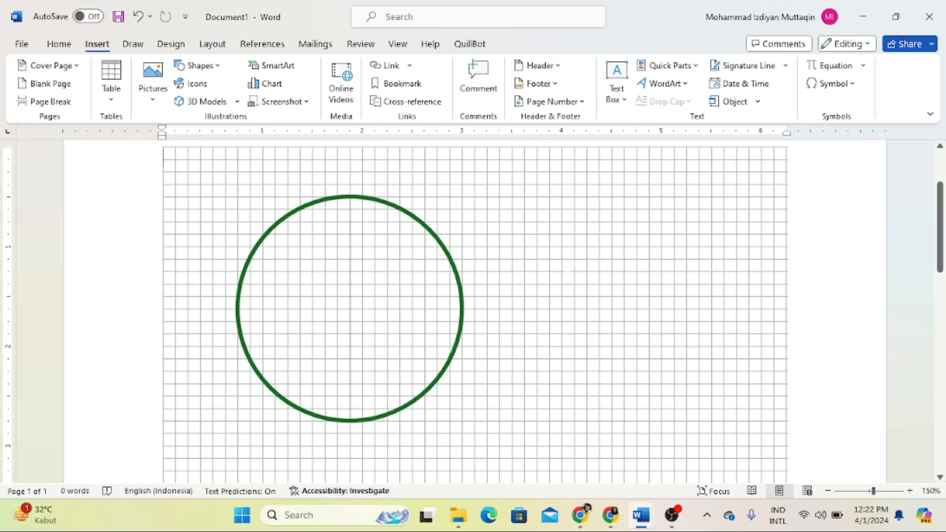
key(ctrl+v)
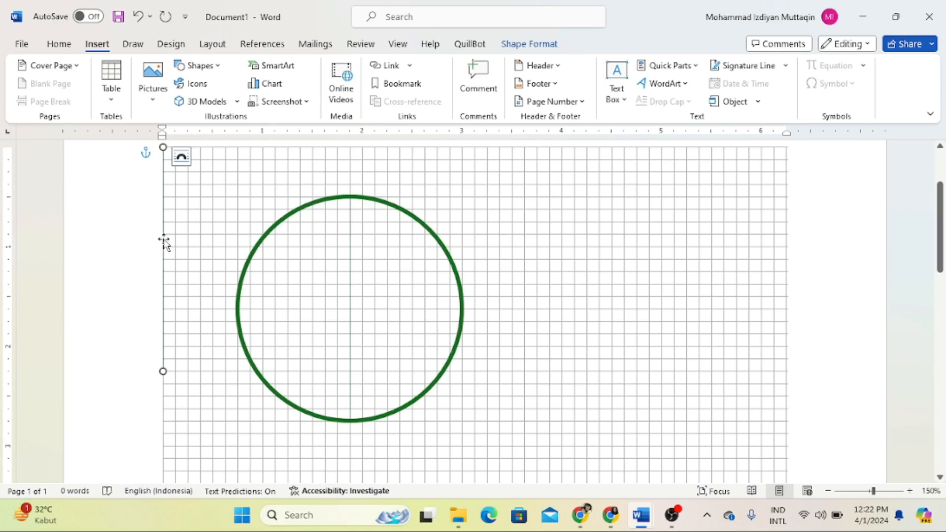
drag(164, 241, 334, 284)
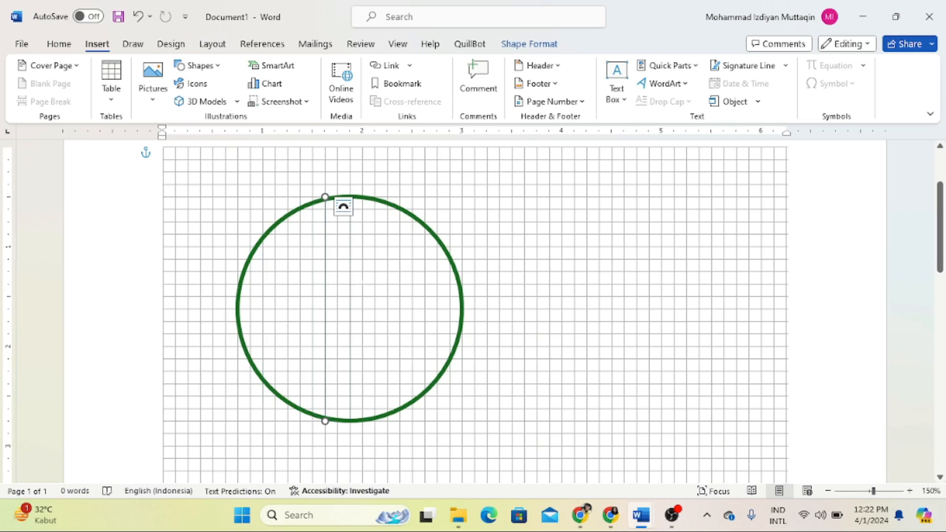
Step: Give the vertical line through the circle's centre a light pink theme-colour outline (Lighter 60%) with a 3 pt weight
click(350, 290)
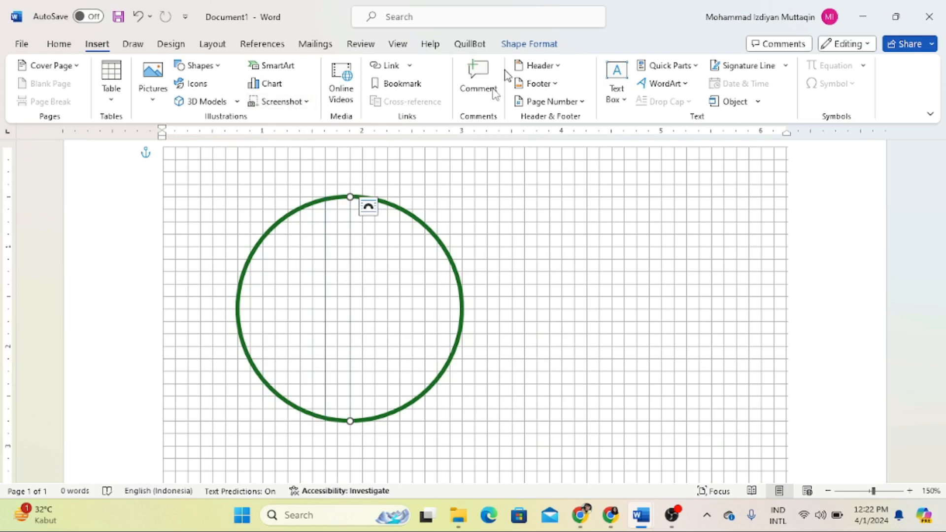
click(538, 46)
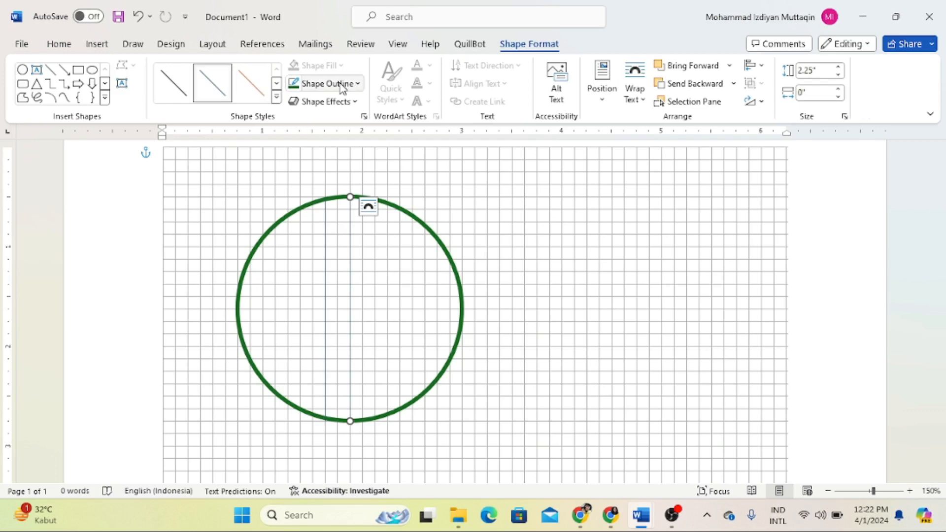
click(358, 84)
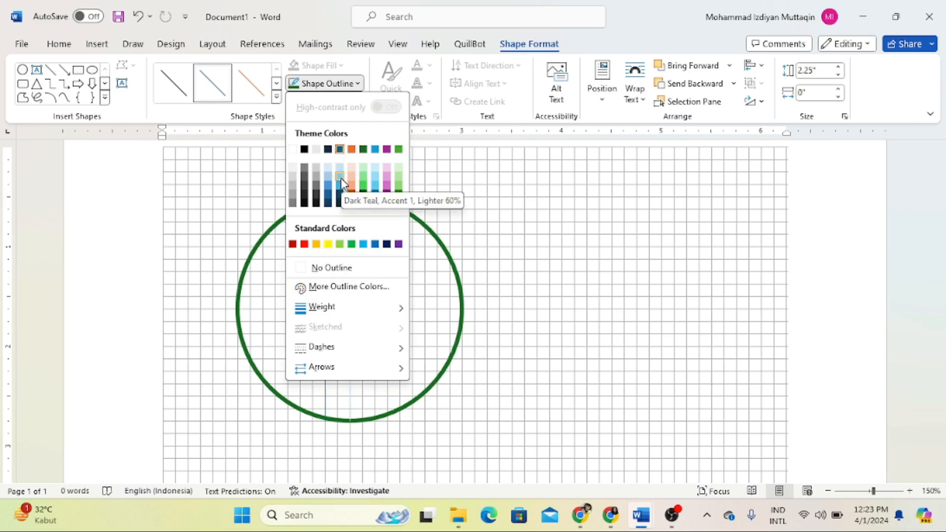
click(388, 177)
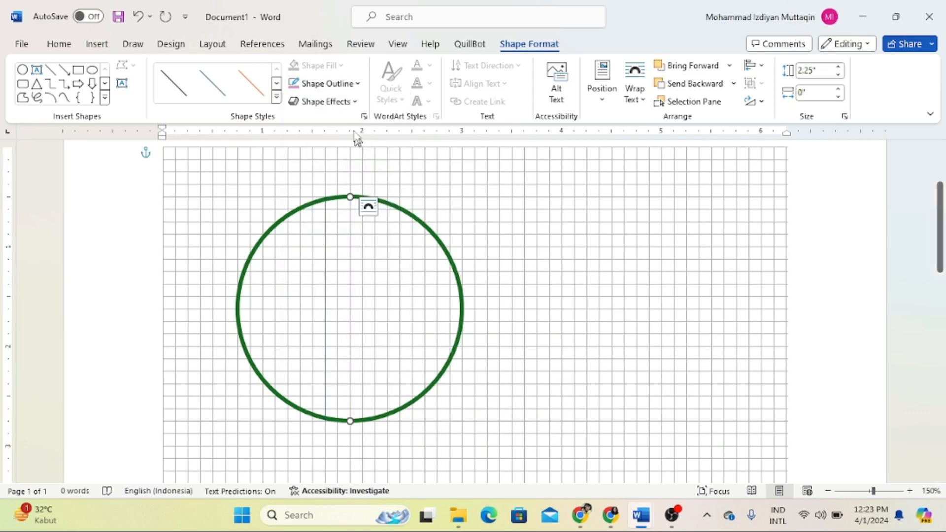
click(360, 85)
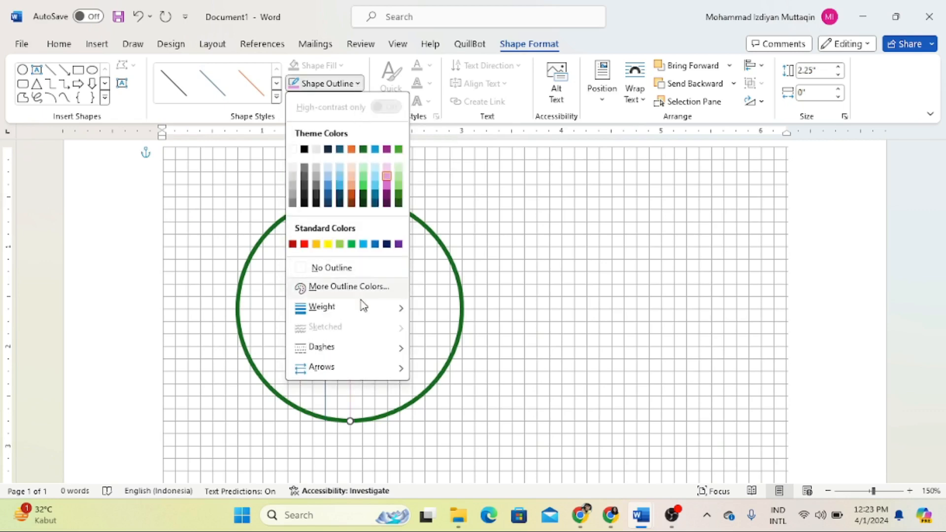
mouse_move(364, 309)
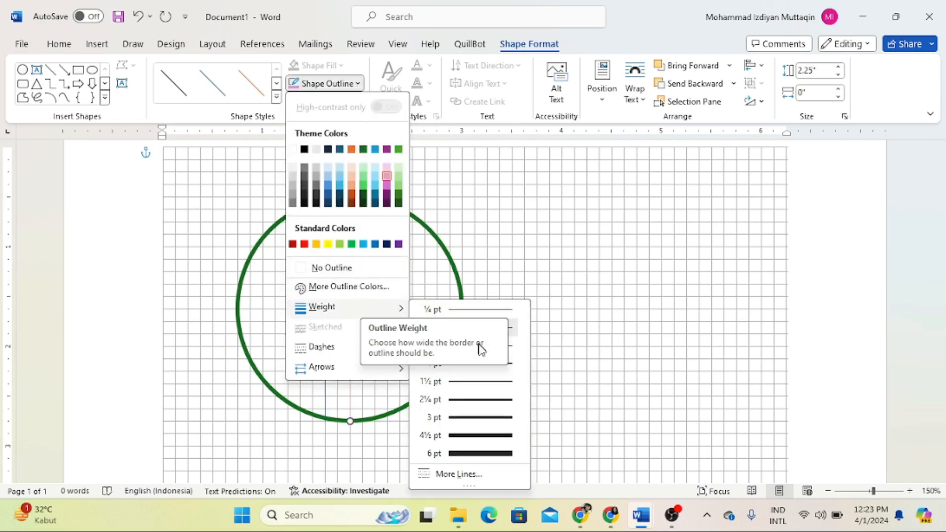
click(498, 418)
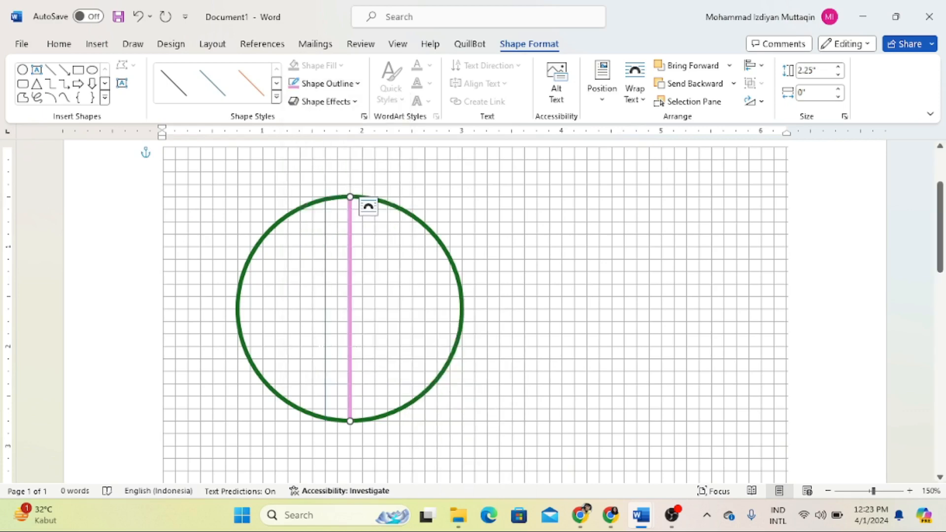
Step: Apply the same light pink outline and a 3 pt weight to the copied vertical line, and deselect it
click(325, 341)
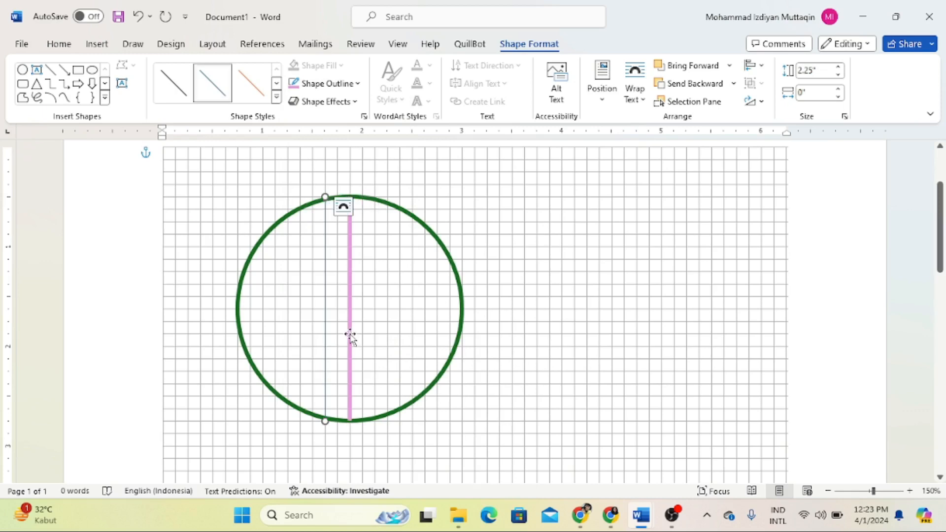
click(293, 87)
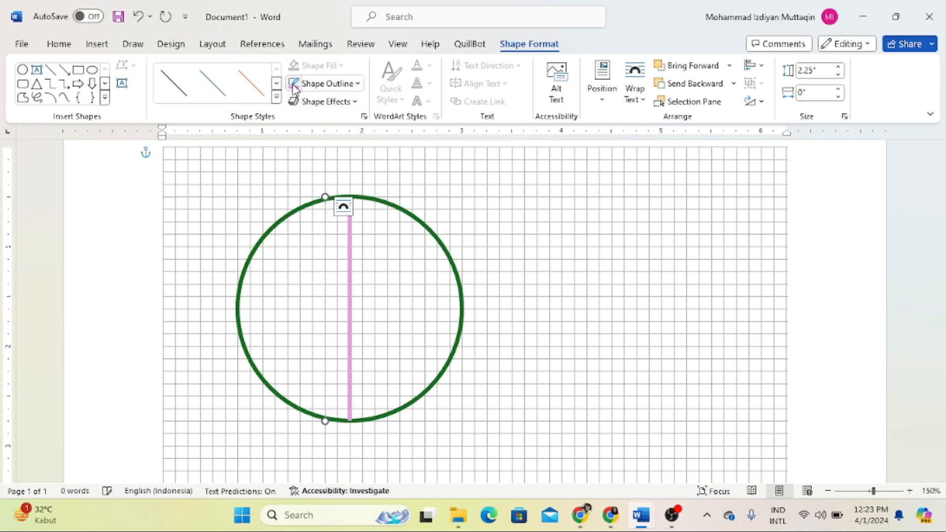
click(358, 84)
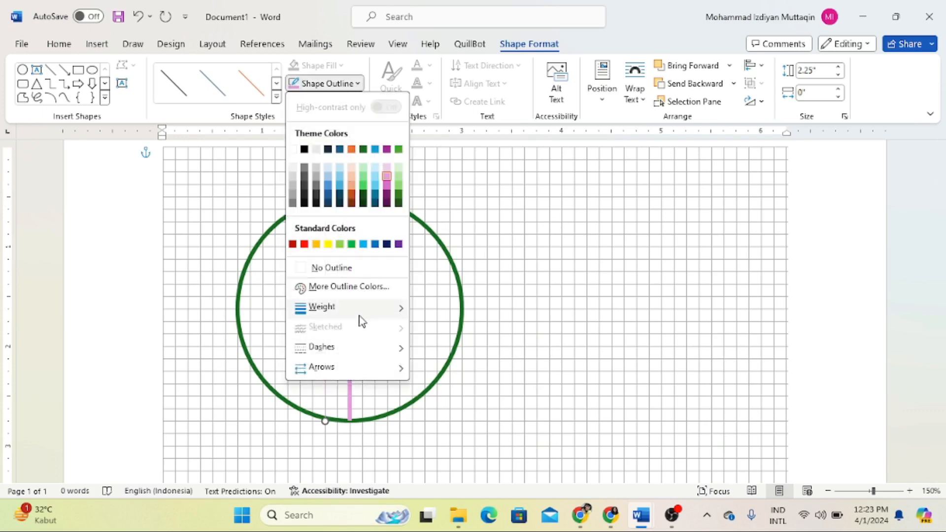
mouse_move(359, 316)
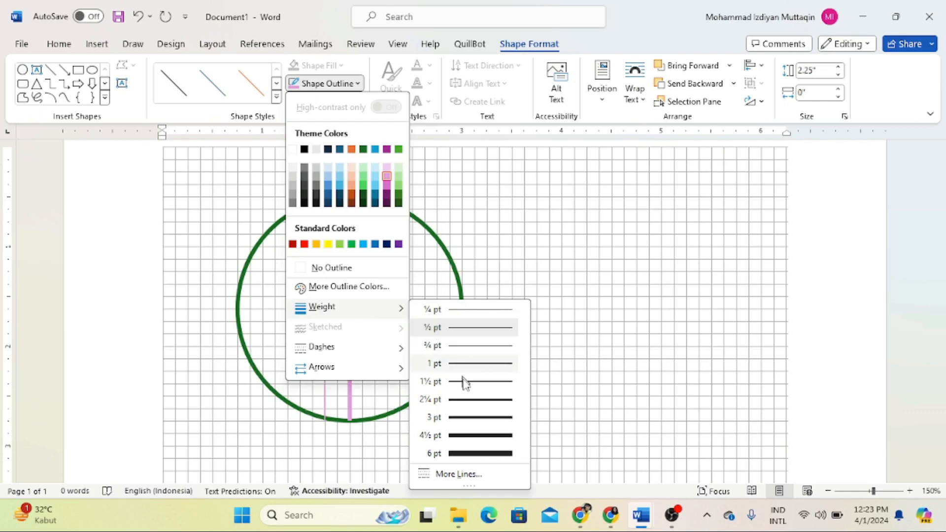
click(472, 418)
click(433, 359)
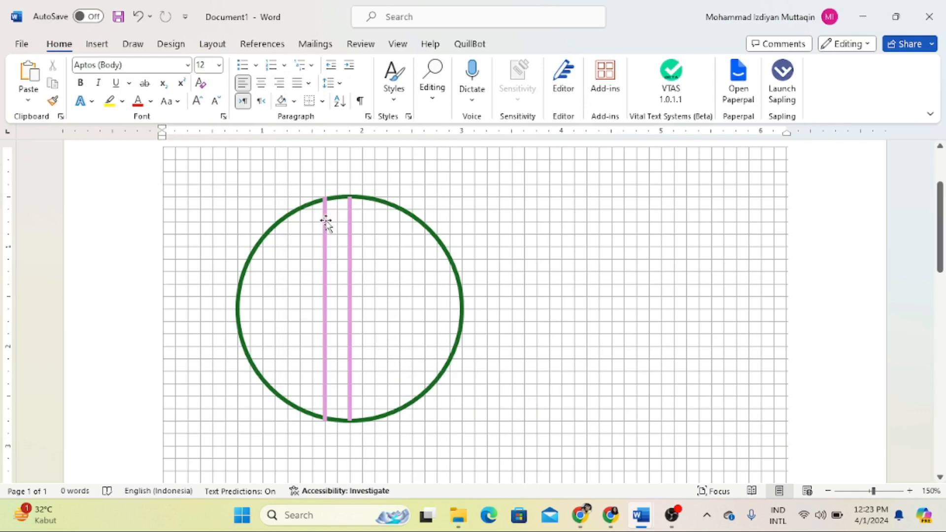
Step: Rotate the copied line right 90° and shift it right to form the circle's horizontal diameter, then deselect it
click(326, 222)
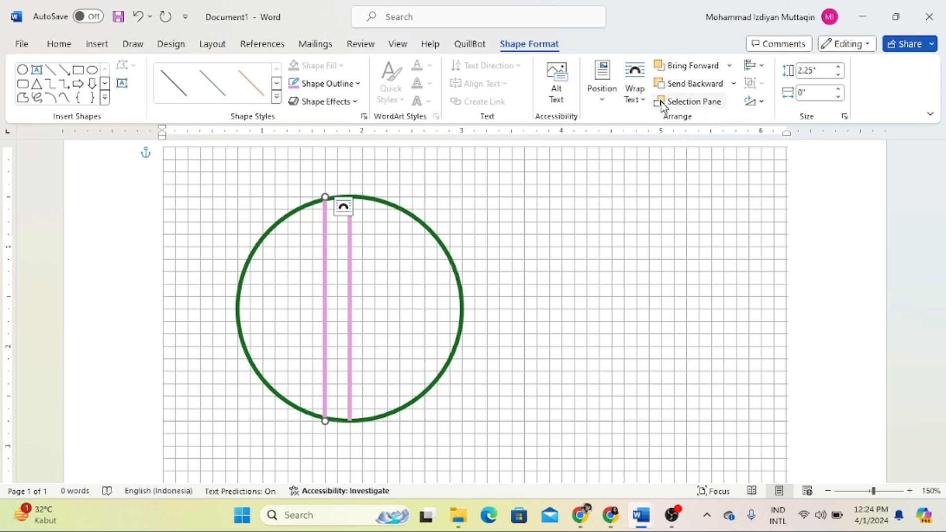
click(761, 102)
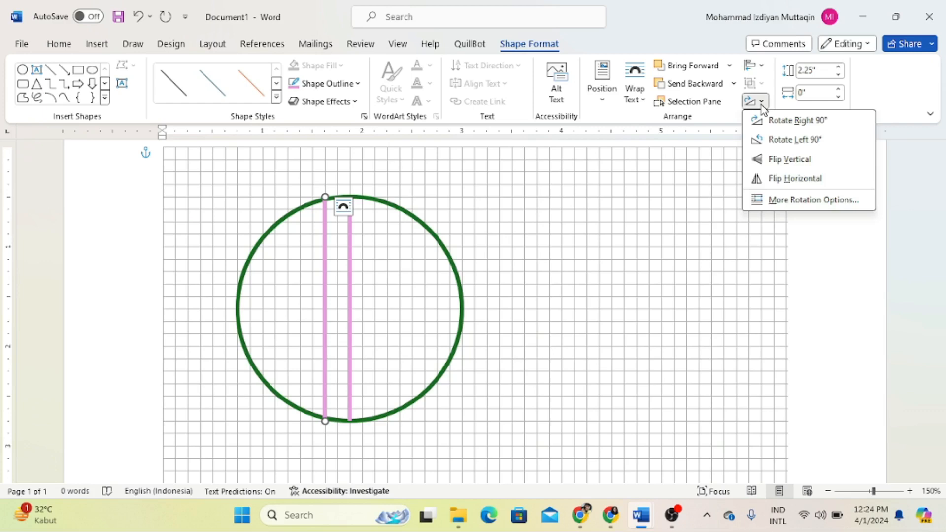
click(786, 121)
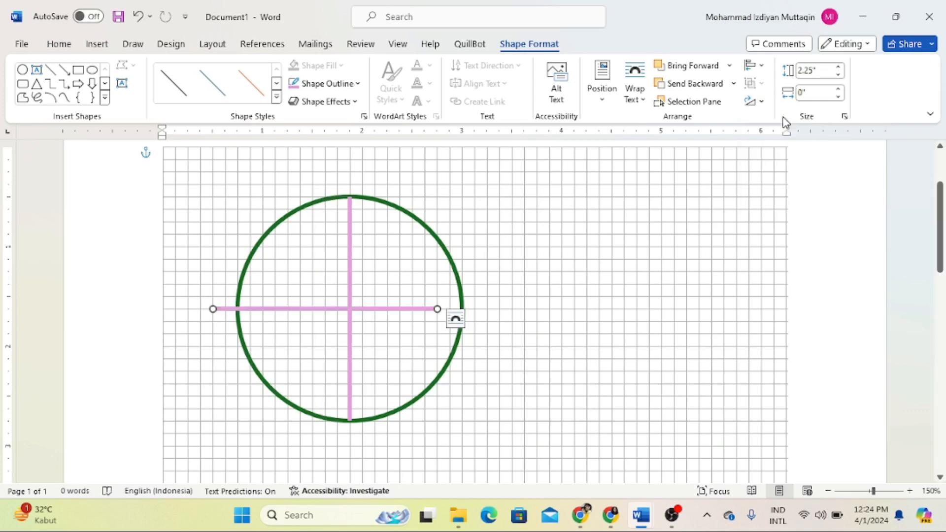
key(Right)
key(Right)
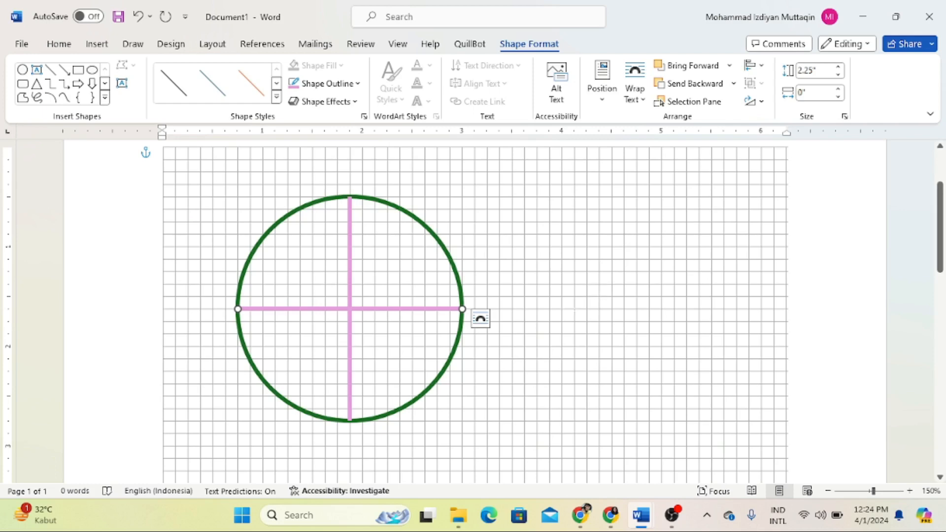
click(576, 308)
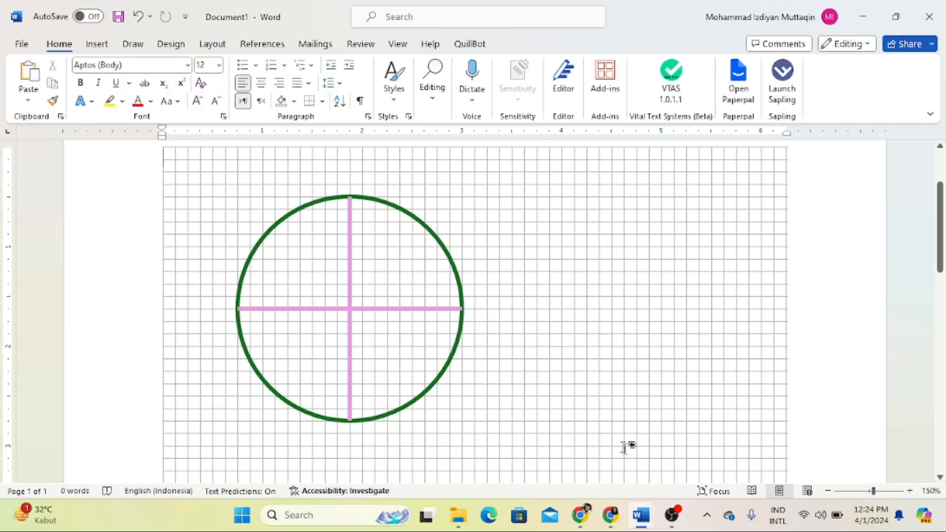
Step: Examine the ellipses of the finished sphere in the other open document, and return to Document1
mouse_move(652, 522)
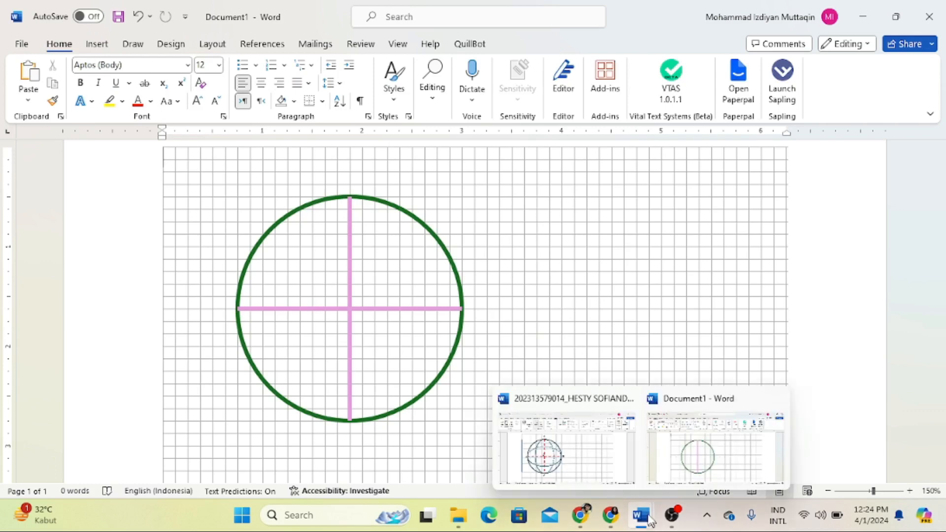
mouse_move(602, 475)
mouse_move(549, 461)
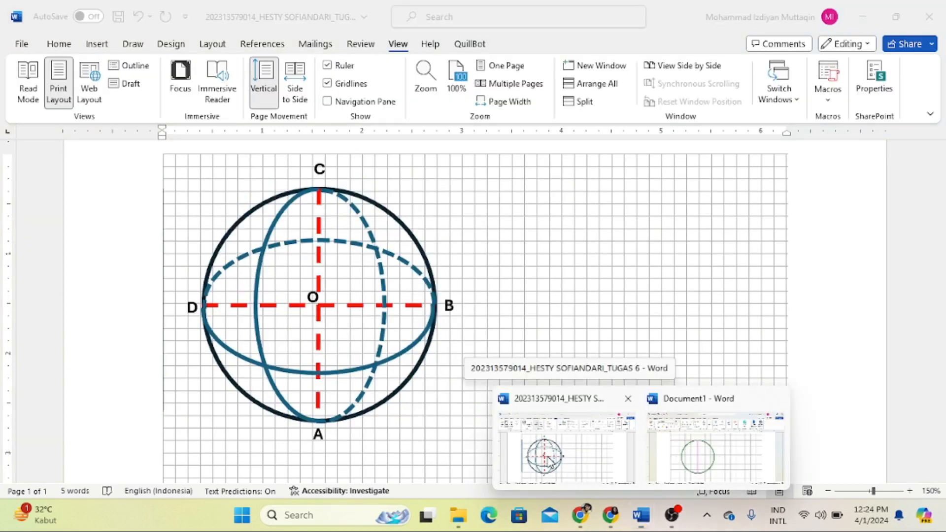
click(550, 461)
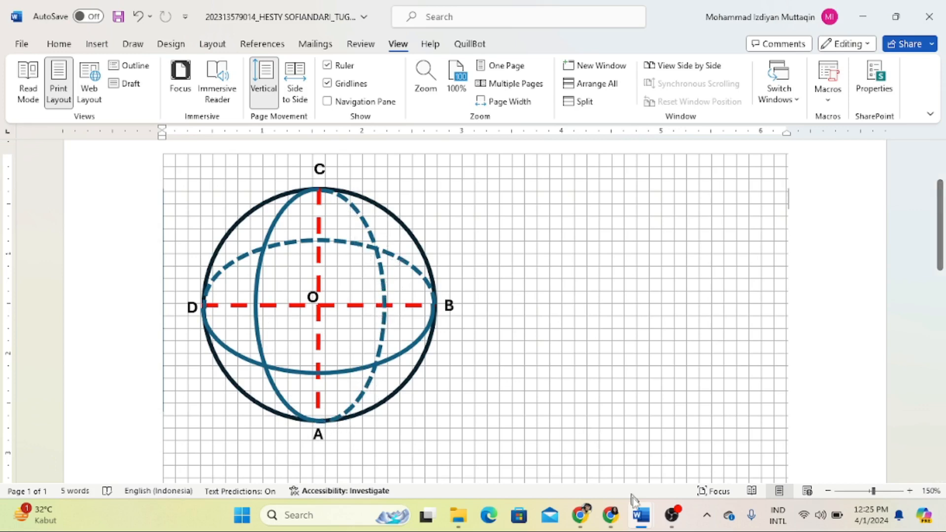
mouse_move(641, 518)
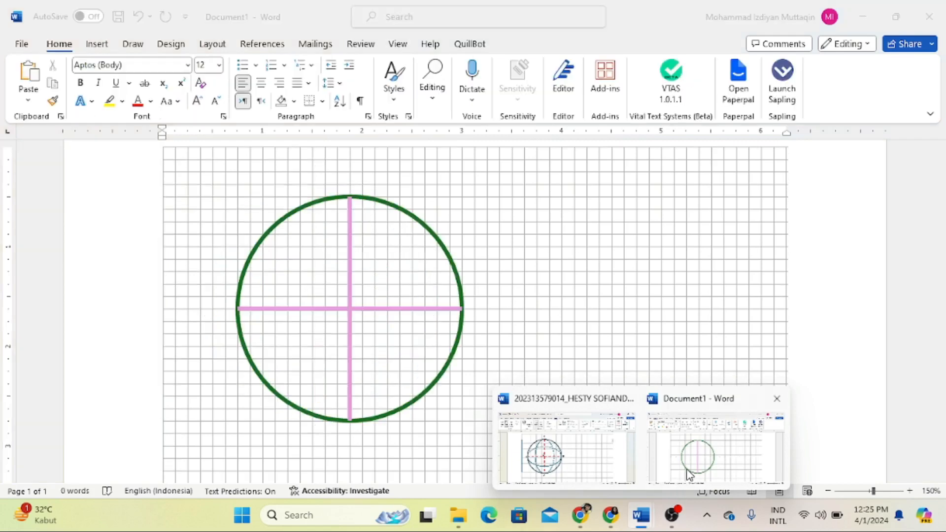
click(690, 472)
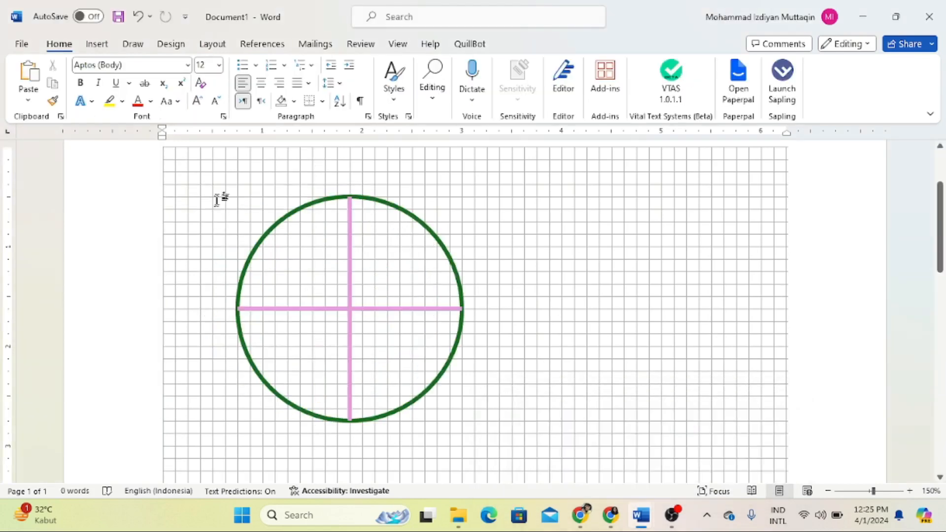
Step: Draw an arc 2.25" high and 0.75" wide, and centre its frame on the circle's vertical diameter so the curve starts at the topmost point
click(101, 47)
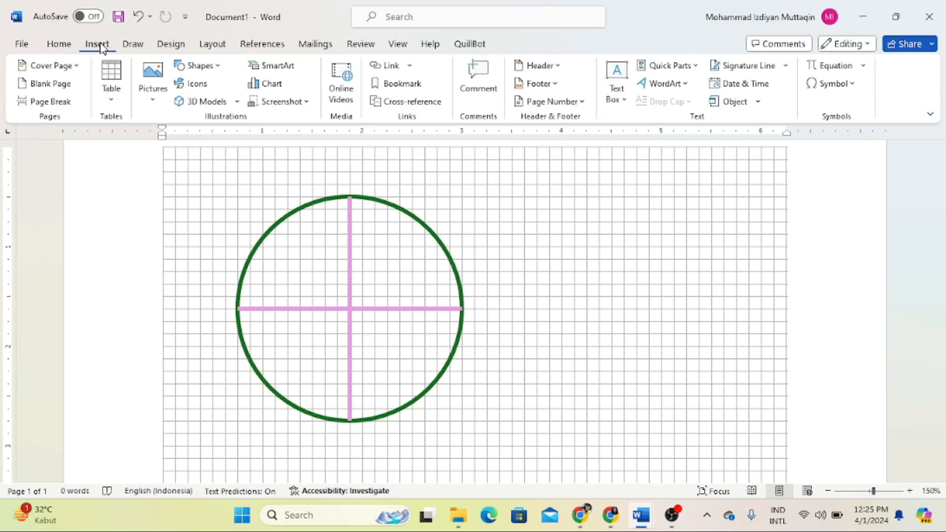
click(222, 68)
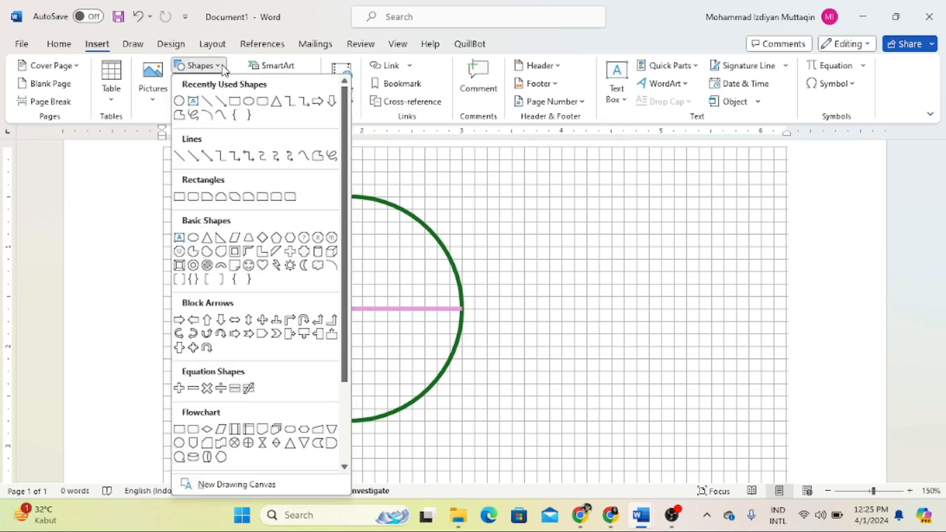
click(207, 116)
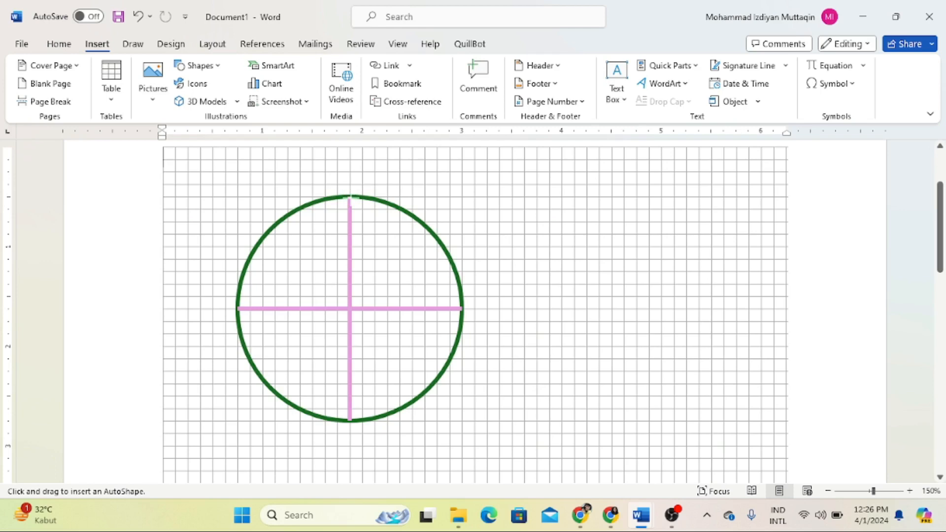
drag(351, 198, 352, 420)
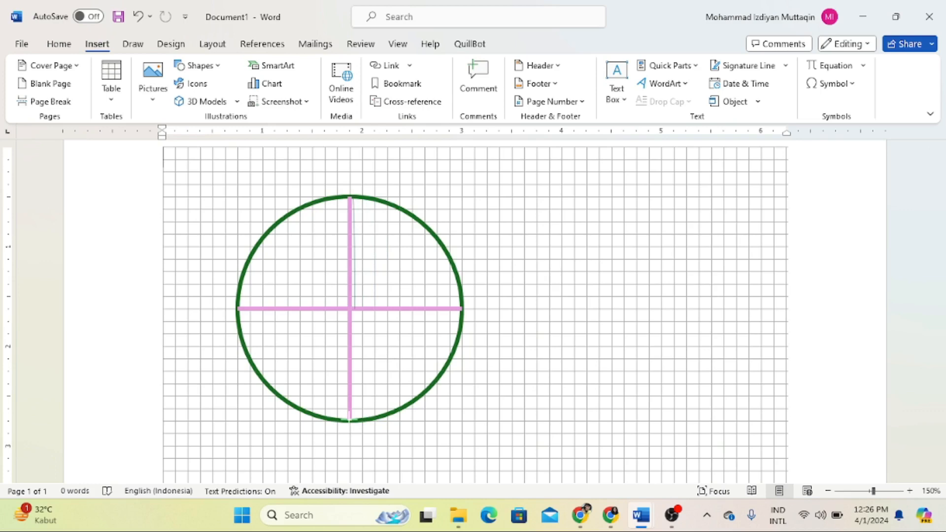
drag(349, 420, 352, 420)
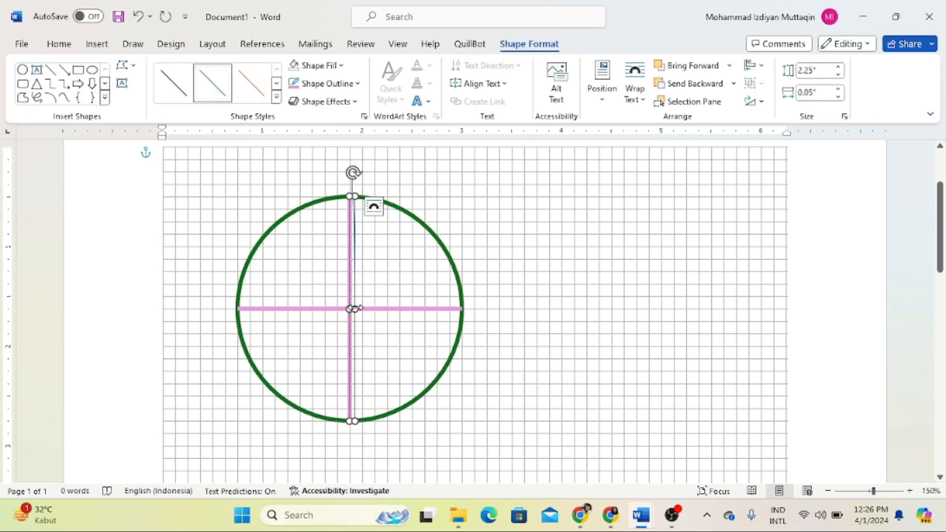
drag(355, 308, 425, 309)
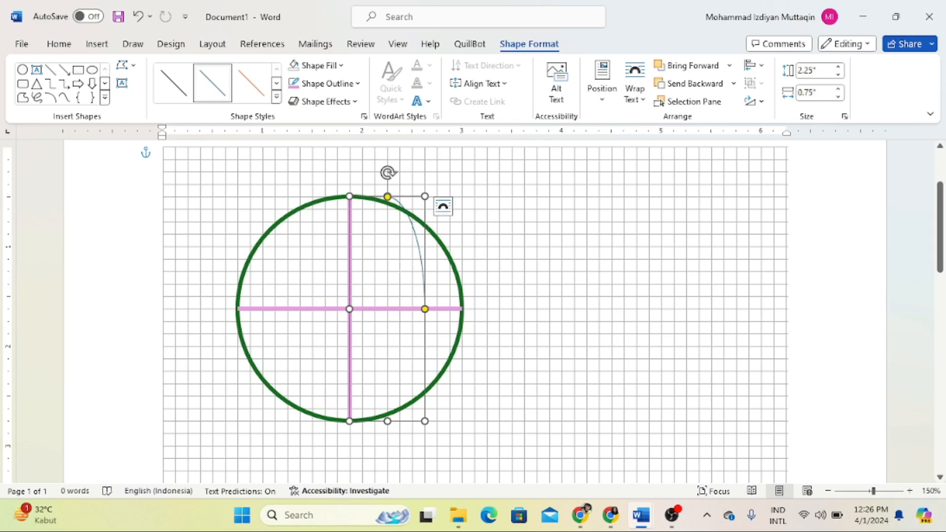
drag(421, 280, 387, 277)
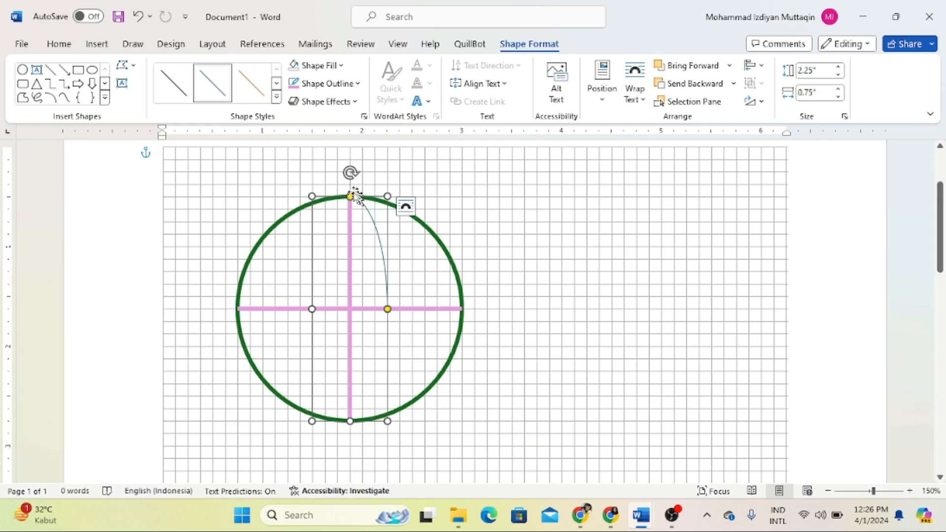
Step: Extend the arc around the circle's vertical diameter into a nearly complete ellipse ending just short of its starting point
click(478, 219)
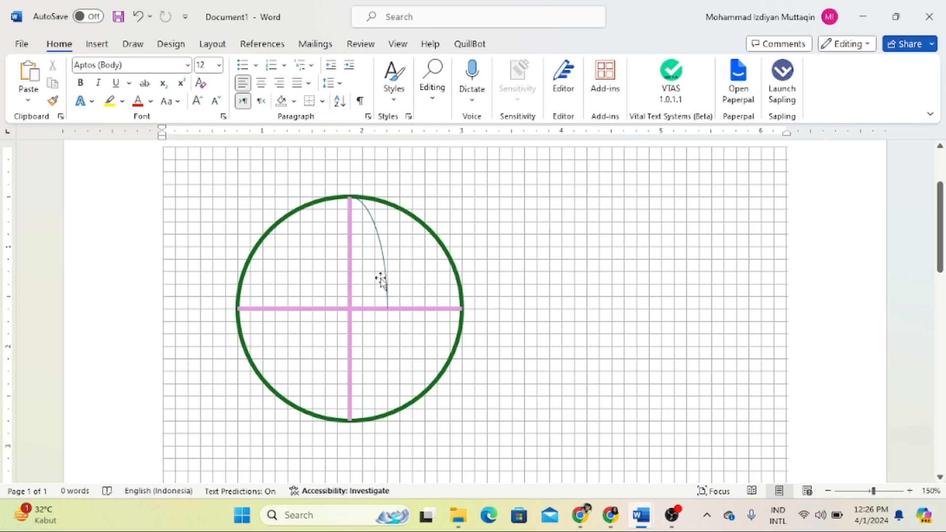
click(385, 277)
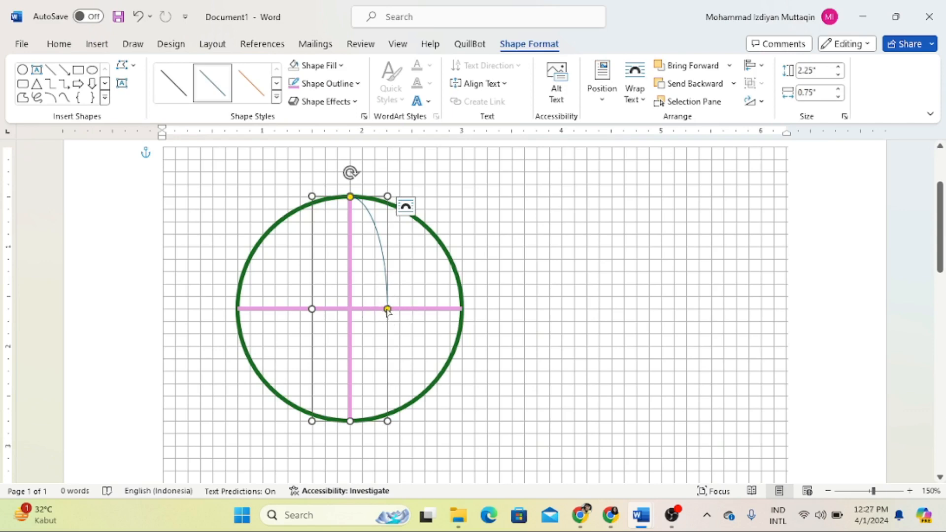
drag(388, 309, 377, 400)
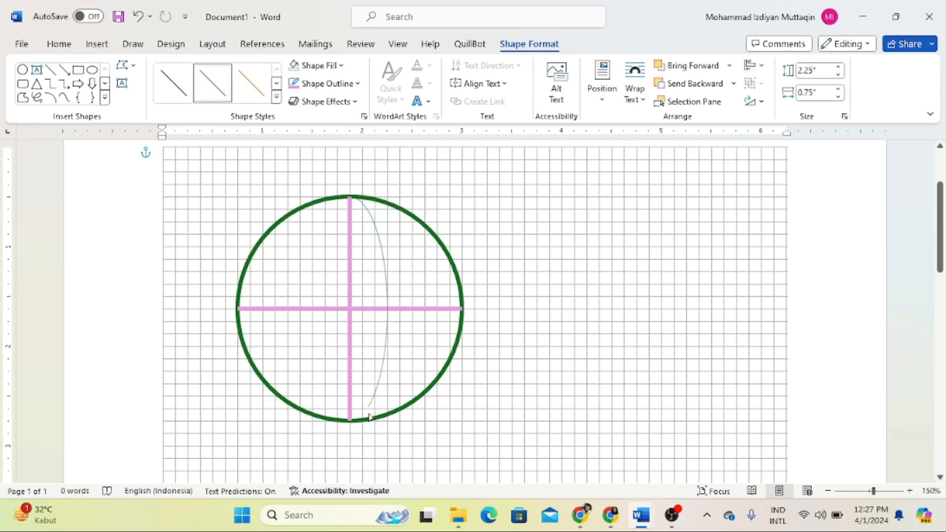
drag(371, 417, 344, 463)
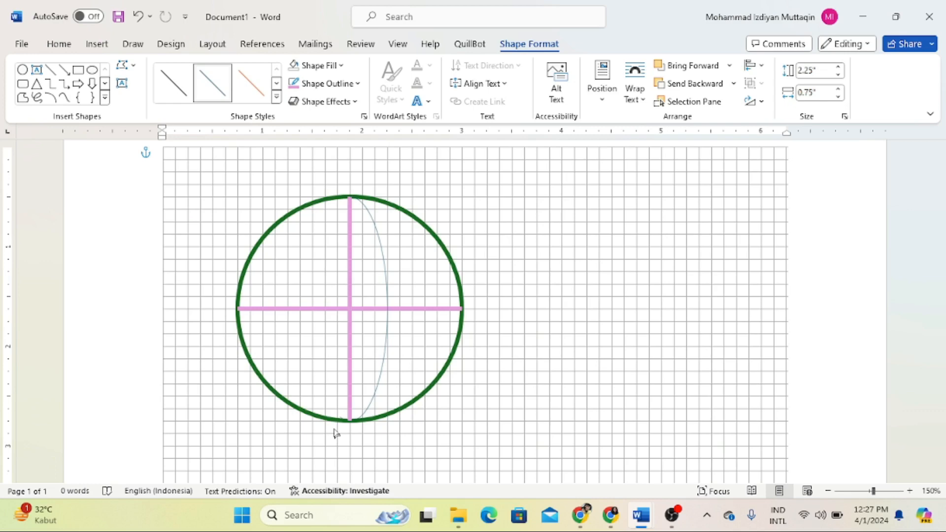
drag(335, 433, 343, 198)
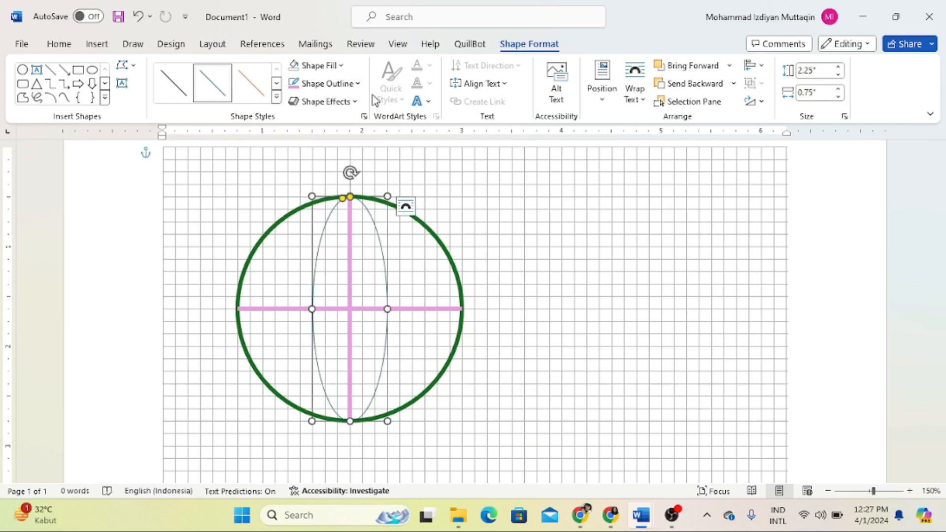
Step: Change the ellipse-shaped arc's outline from solid to the dashed line style
click(364, 83)
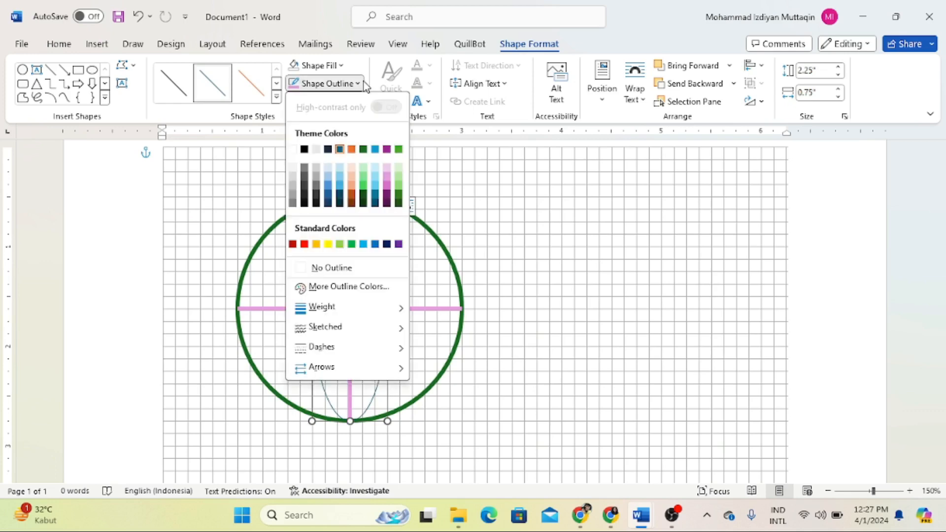
mouse_move(332, 376)
mouse_move(340, 348)
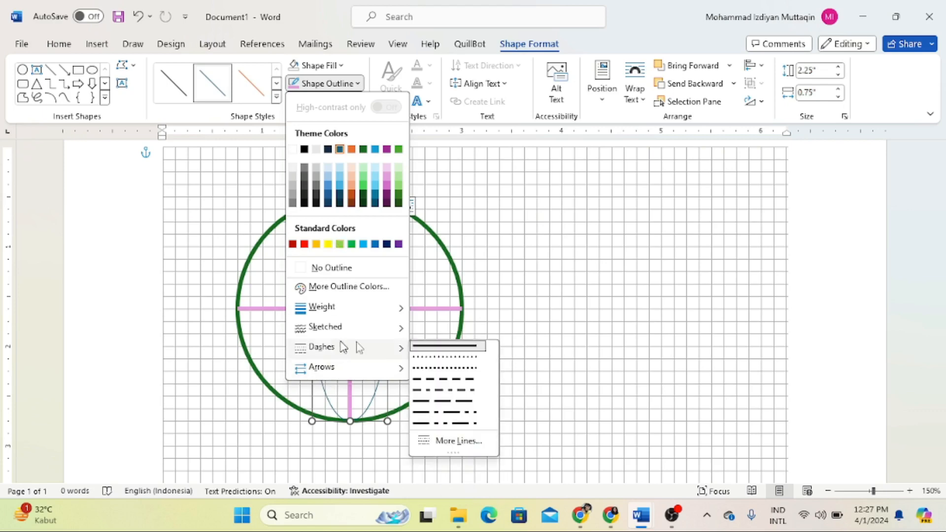
click(444, 380)
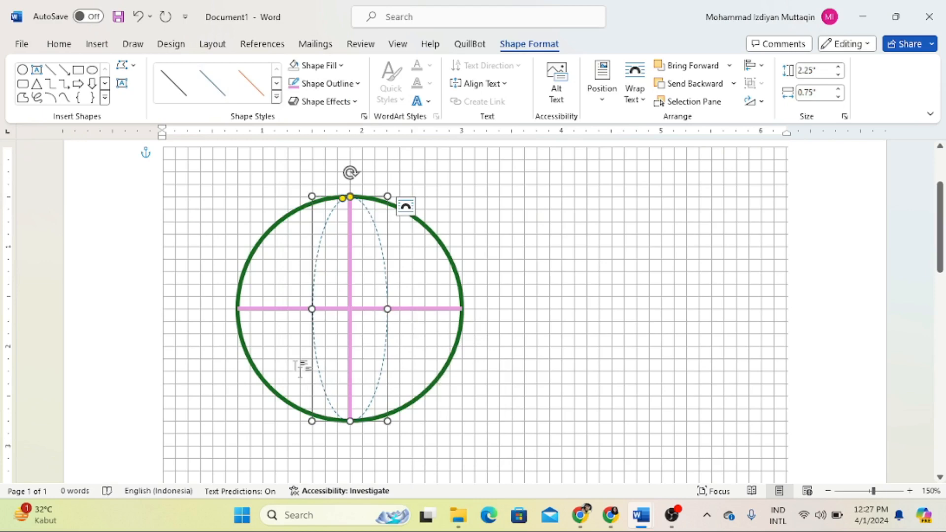
Step: Preview the reference sphere, shorten the dashed arc to the right half-ellipse ending at the circle's lowest point, and deselect it
mouse_move(649, 517)
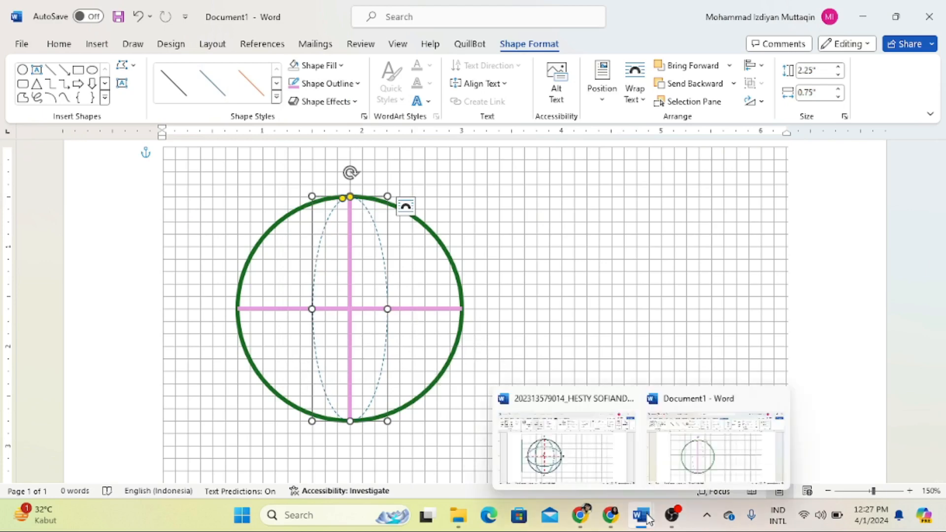
mouse_move(576, 470)
click(674, 477)
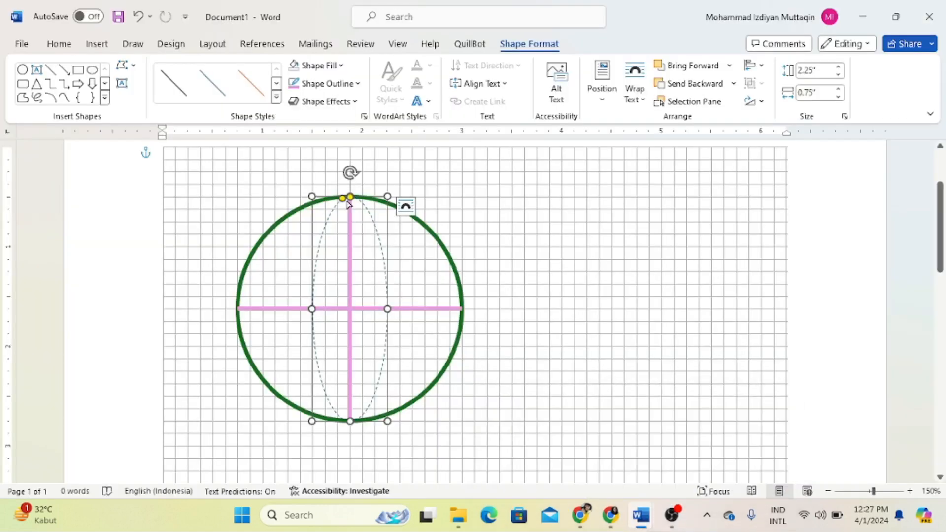
drag(343, 199, 340, 410)
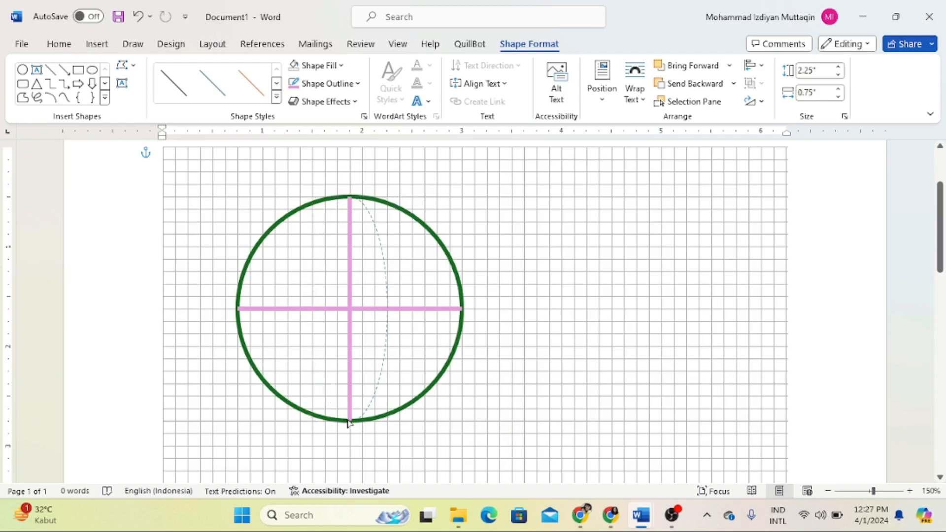
drag(348, 423, 350, 420)
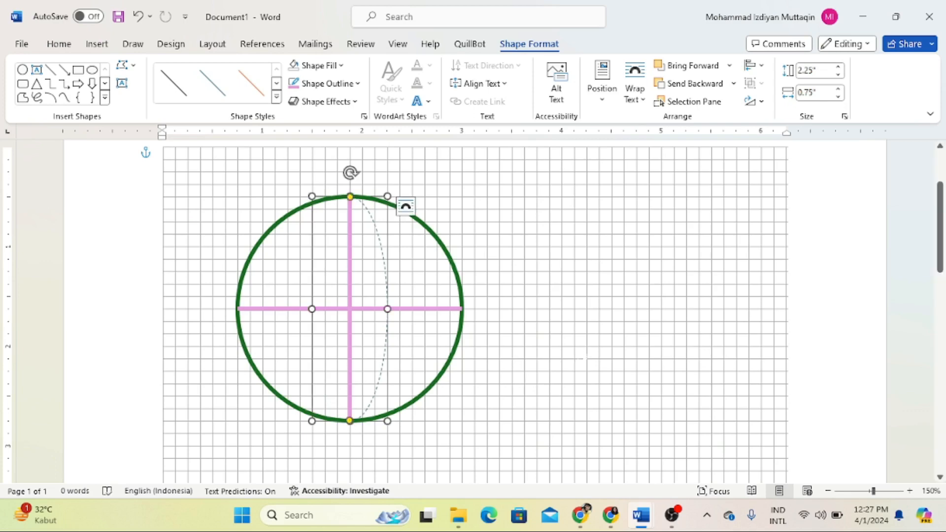
click(582, 359)
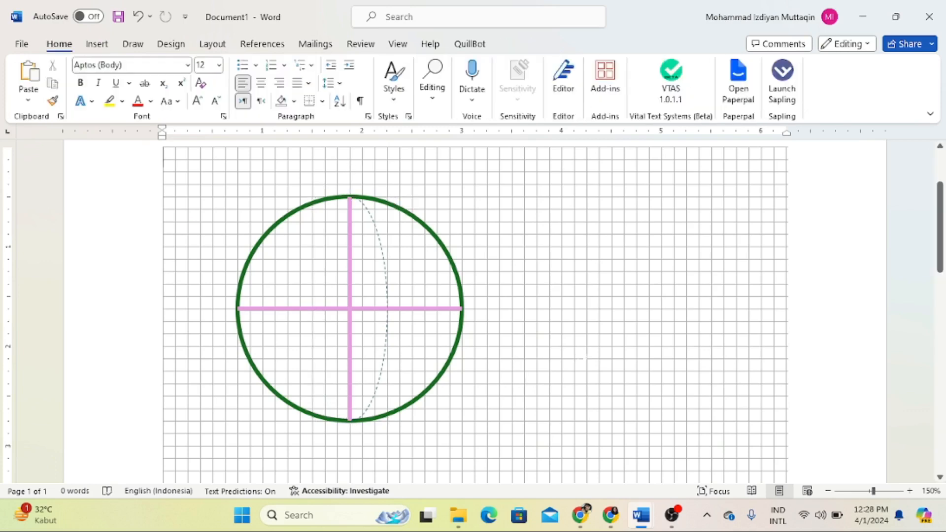
Step: Duplicate the dashed half-ellipse arc, place the copy to the right of the circle, and deselect it
click(386, 334)
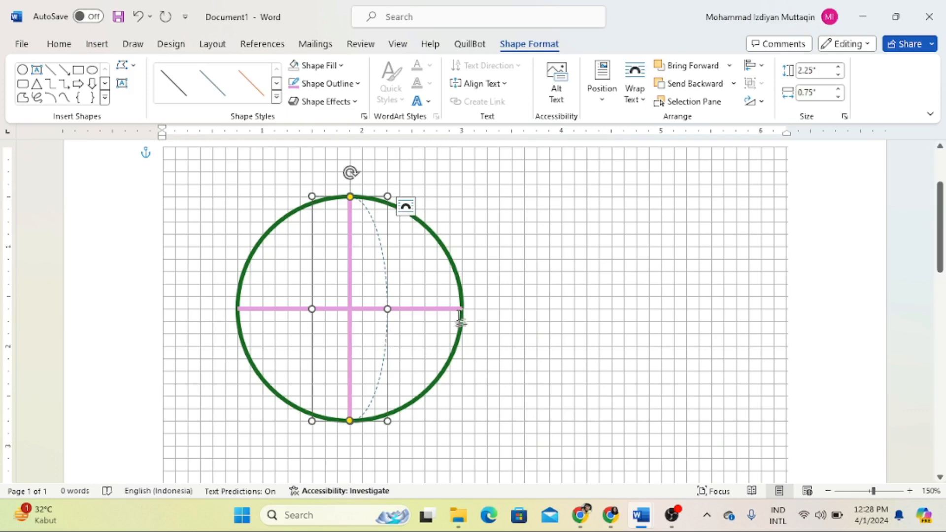
key(Escape)
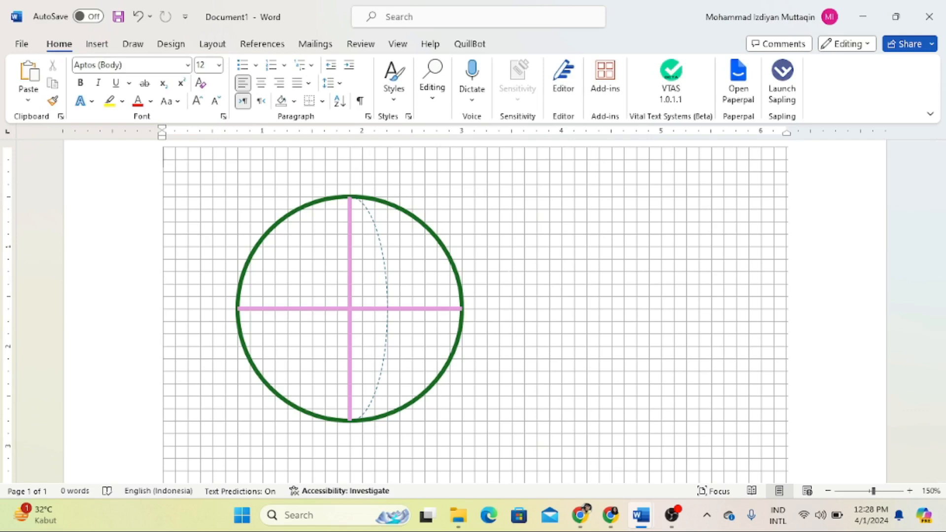
key(ctrl+v)
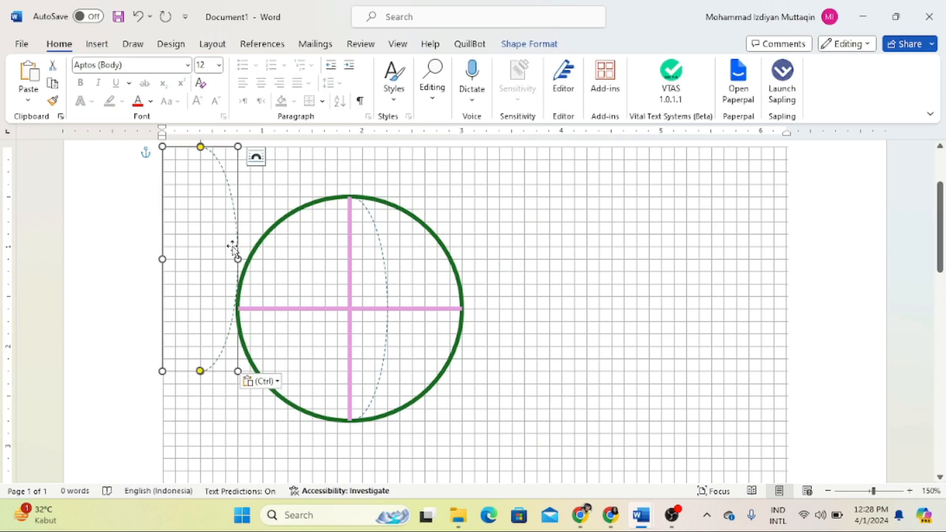
drag(233, 248, 522, 291)
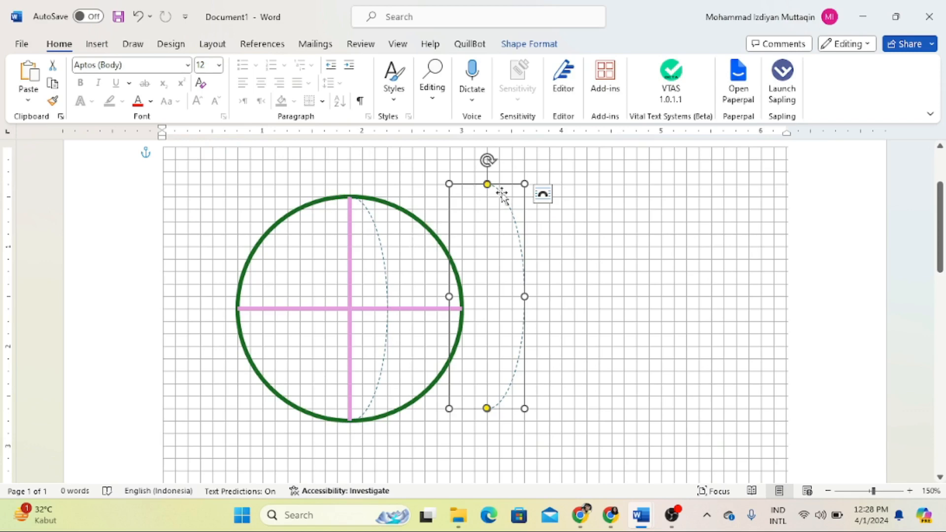
click(547, 230)
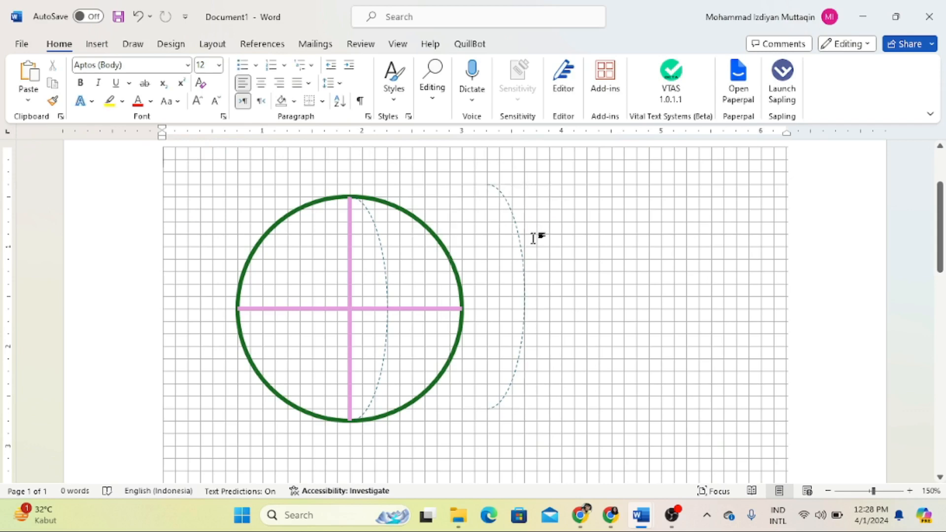
Step: Flip the copied arc horizontally and move it into the circle as the left half of the vertical ellipse, then deselect it
click(523, 250)
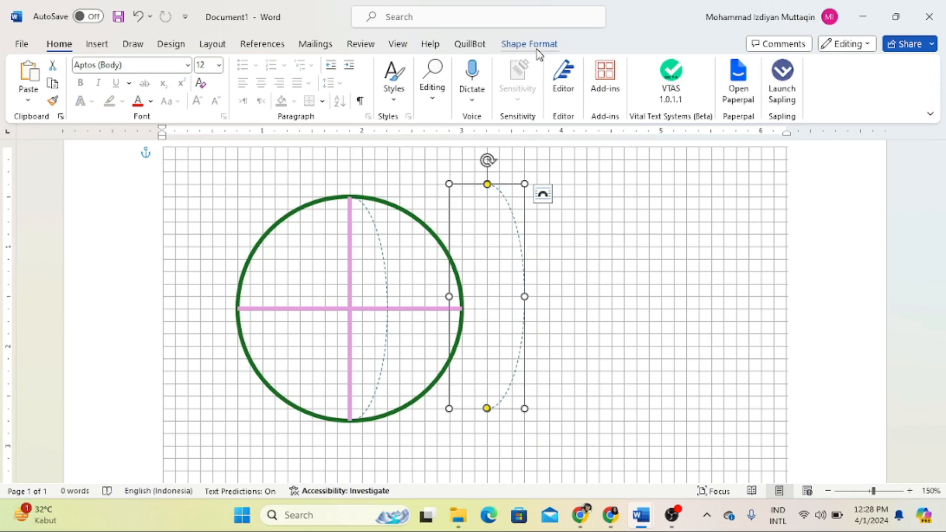
click(537, 46)
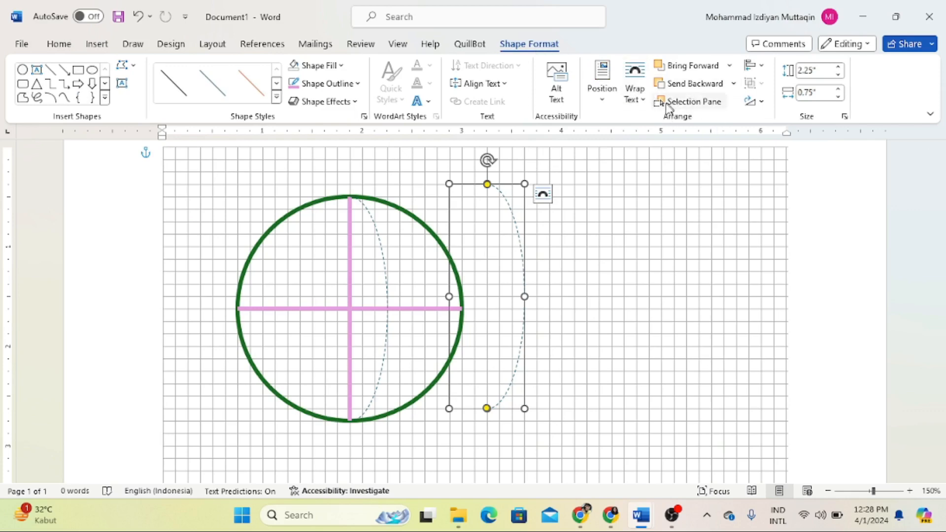
click(761, 105)
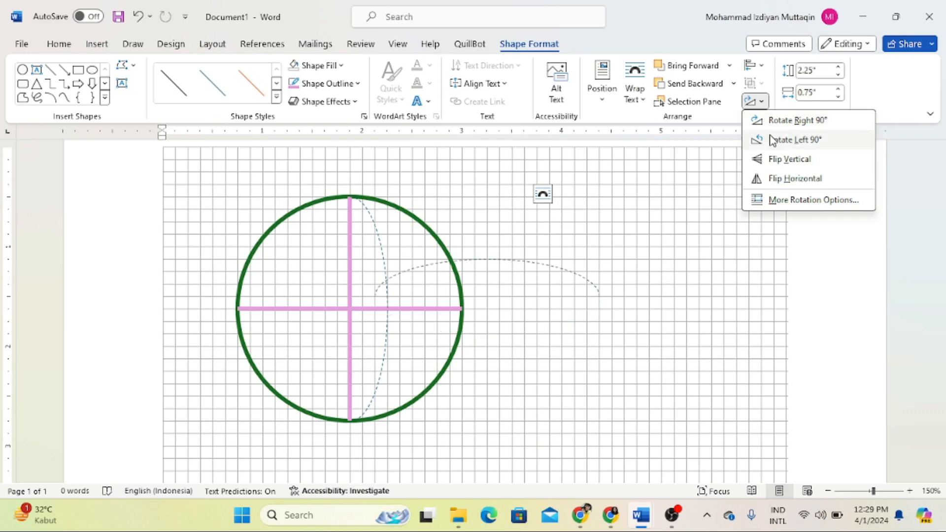
click(795, 178)
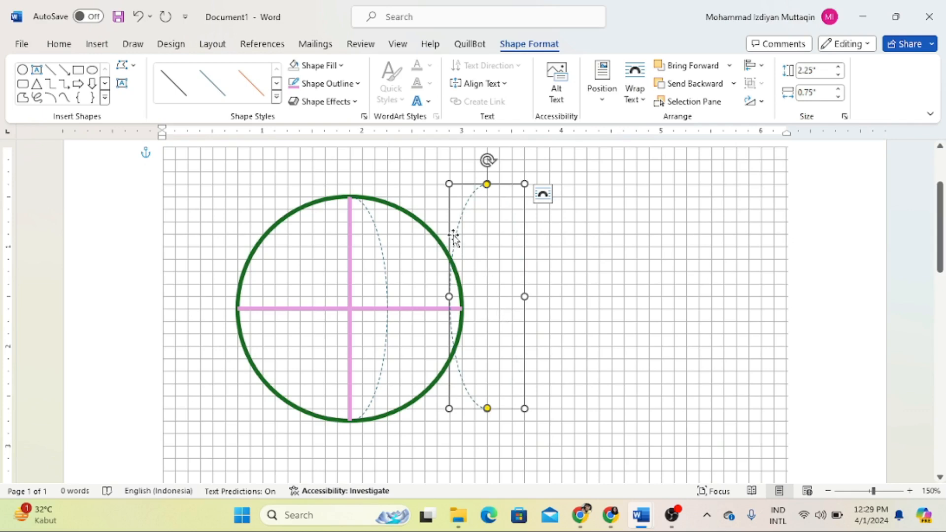
drag(454, 239, 316, 251)
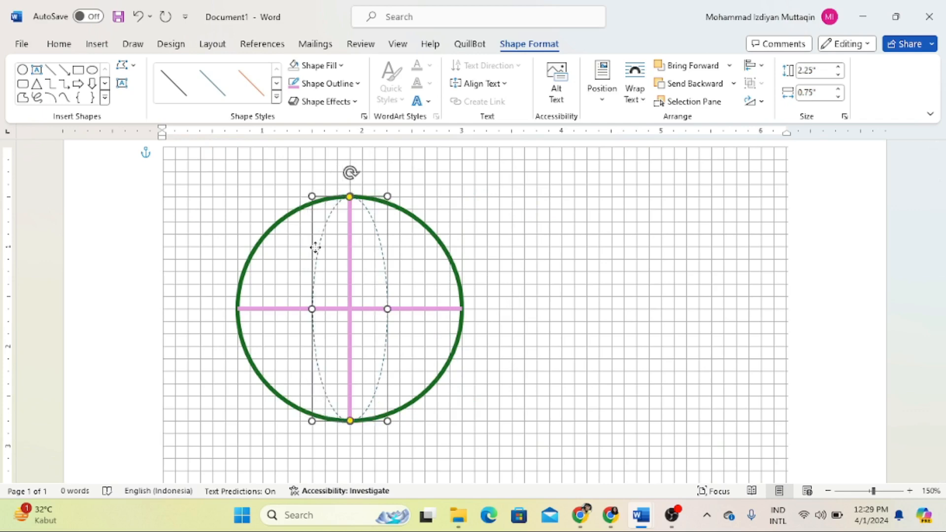
click(499, 240)
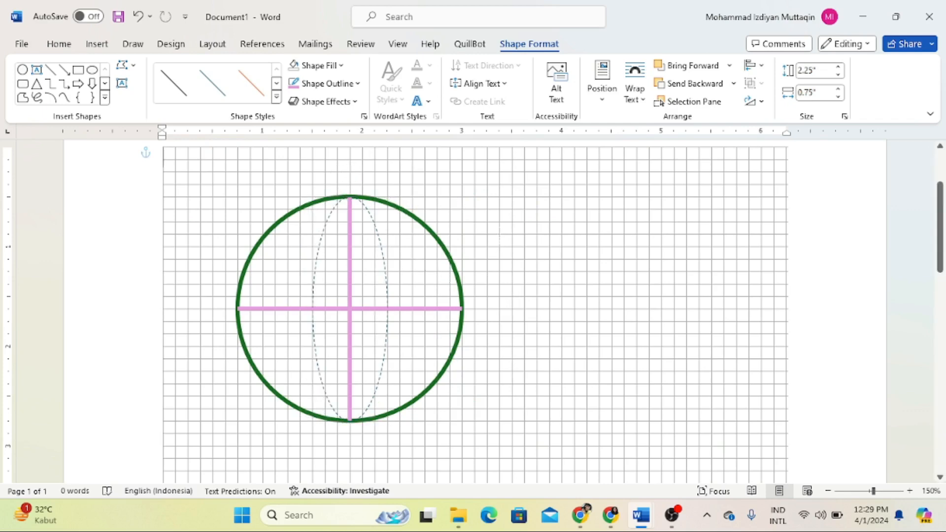
Step: Give the right dashed arc the circle's dark green outline colour and a 3 pt weight, then deselect it
click(386, 308)
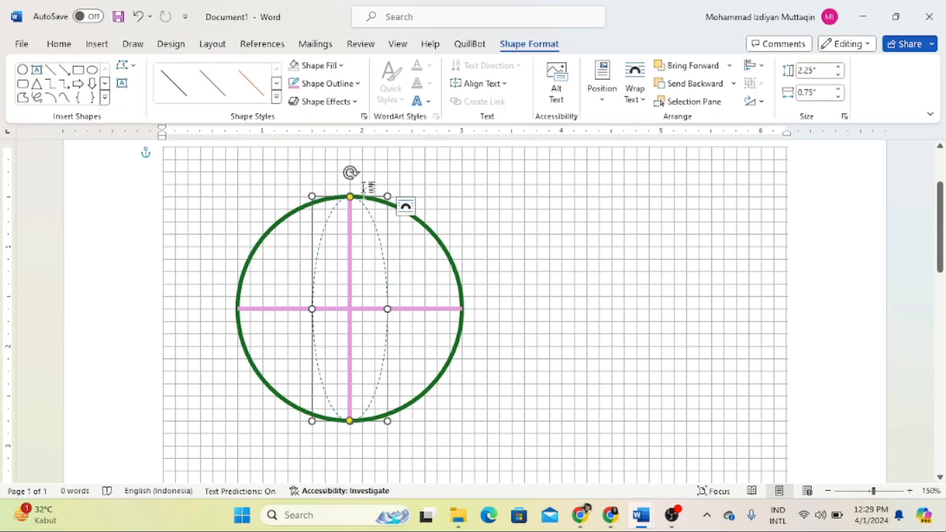
click(500, 208)
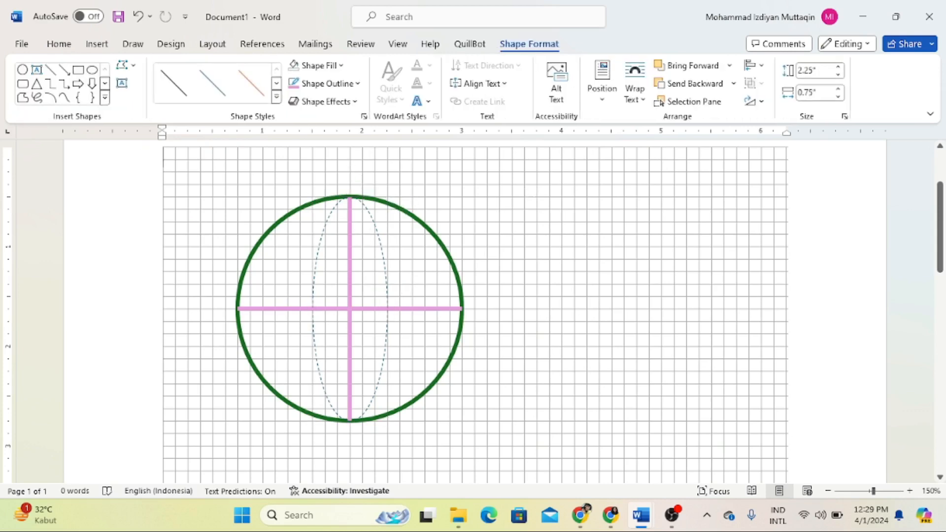
click(388, 285)
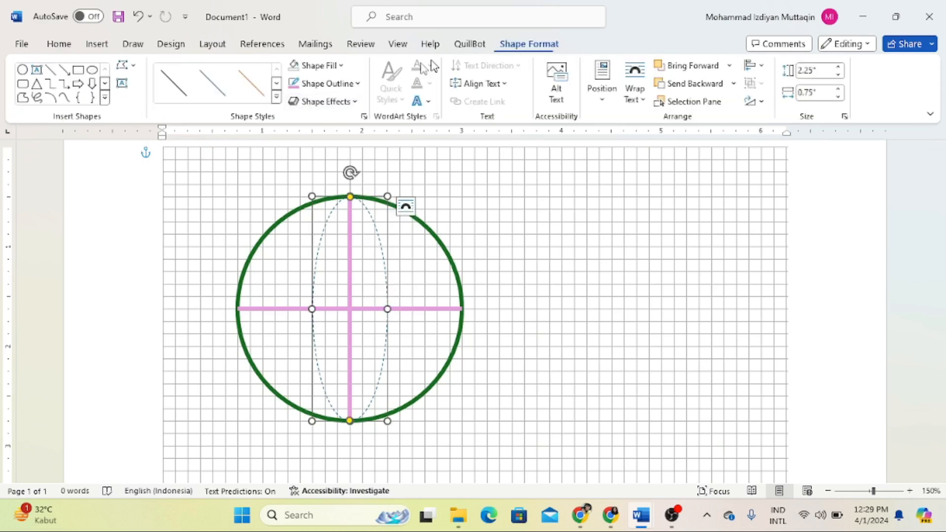
click(359, 84)
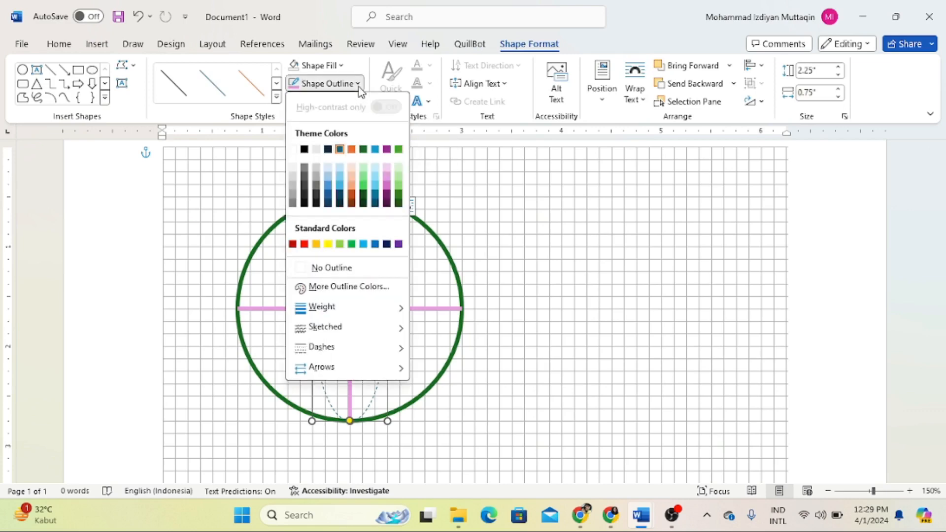
click(364, 150)
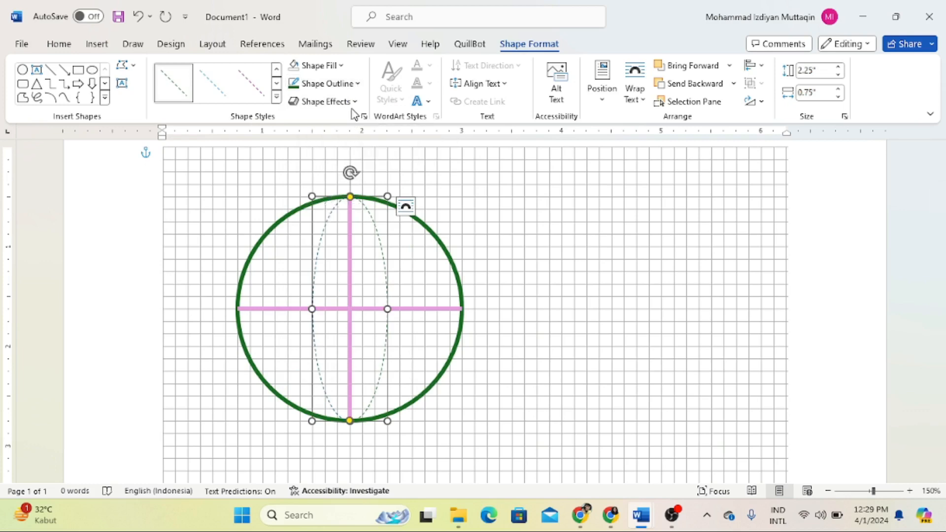
click(360, 84)
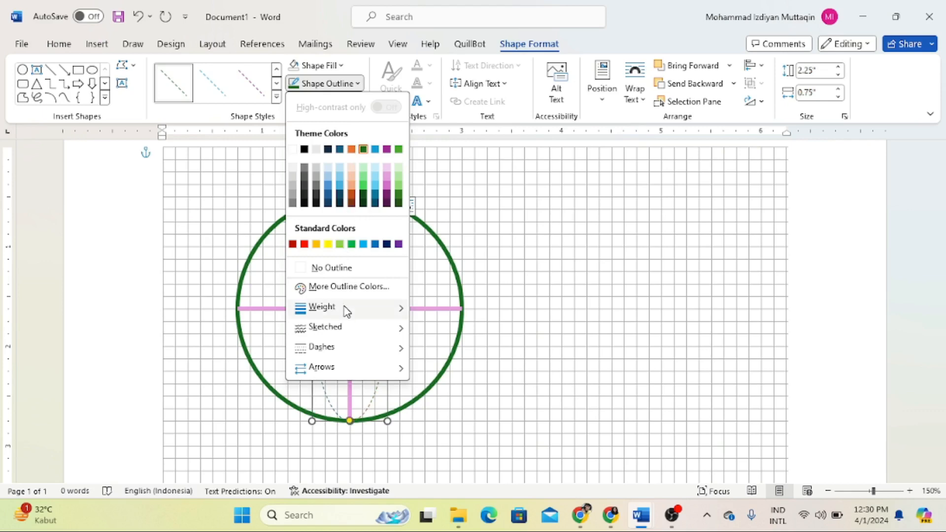
mouse_move(348, 311)
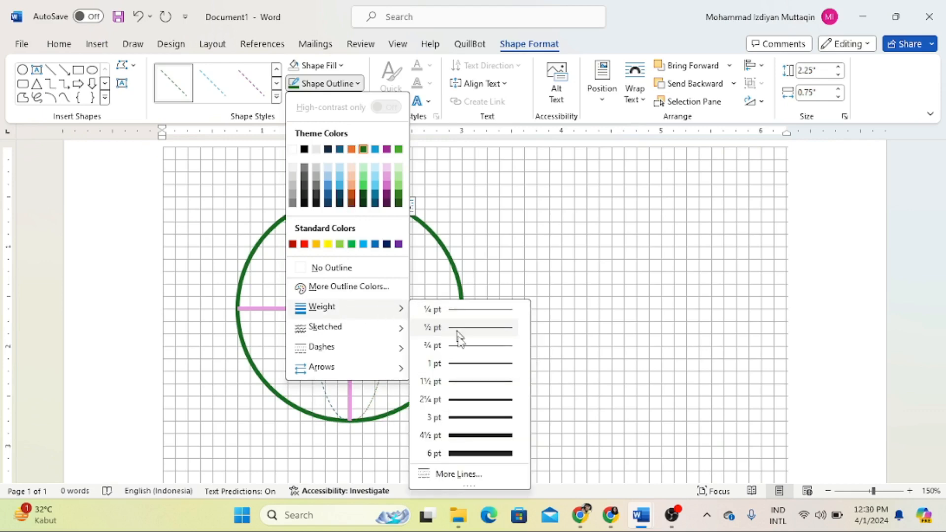
click(467, 422)
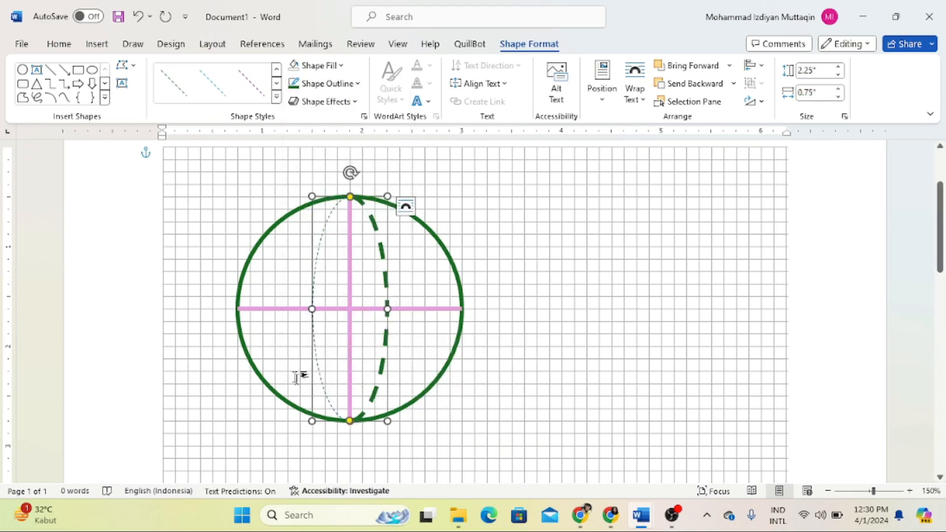
click(227, 357)
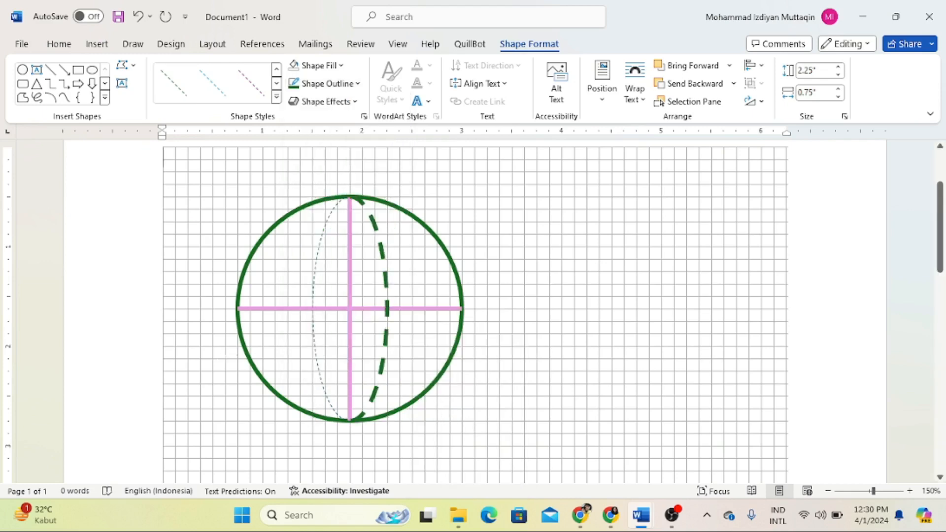
Step: Give the left dashed half-ellipse arc the circle's dark green outline colour and a 3 pt weight
click(315, 342)
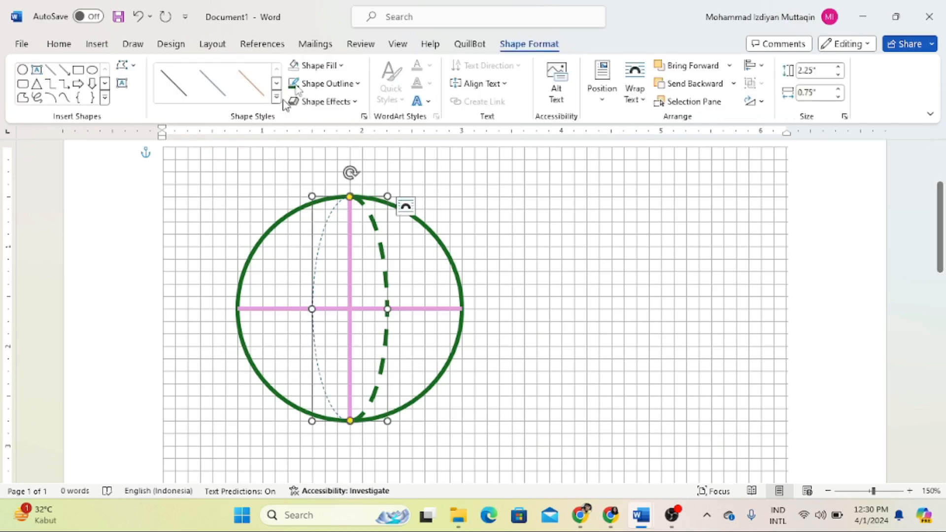
click(358, 84)
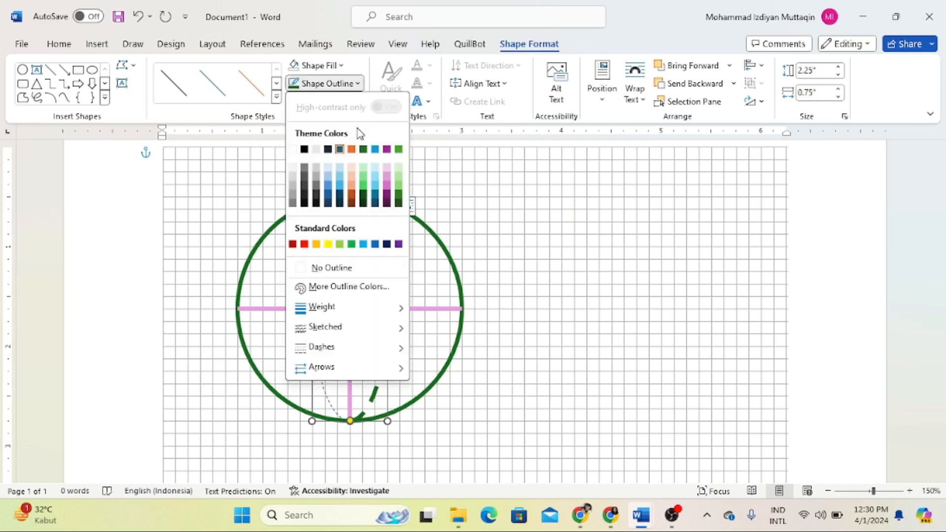
click(363, 149)
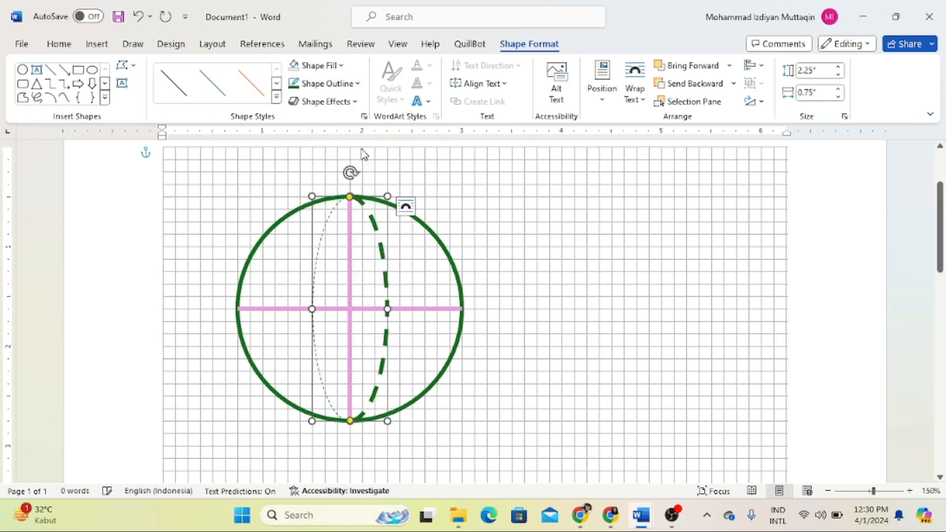
click(361, 85)
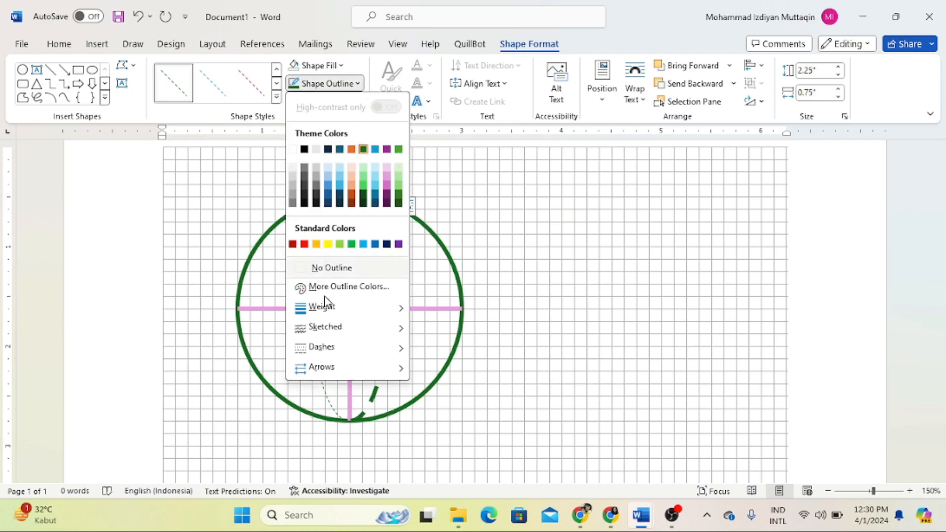
mouse_move(327, 306)
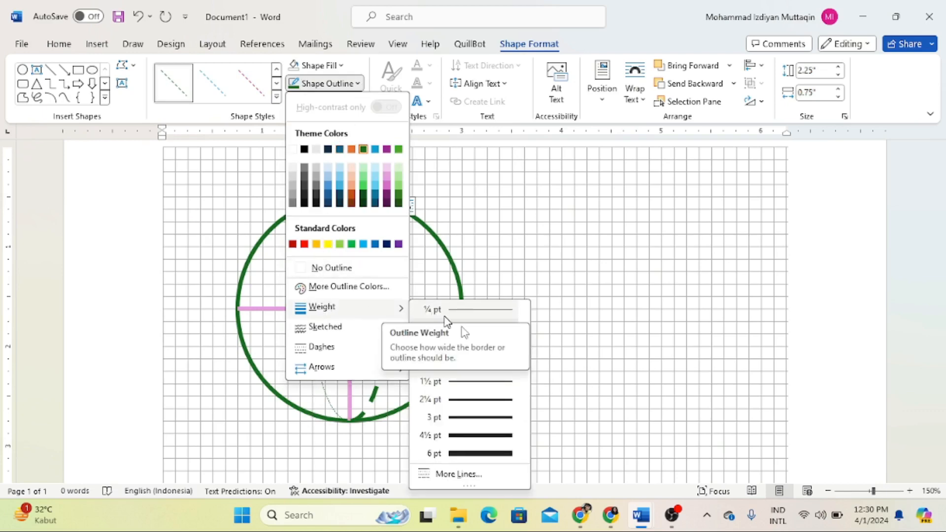
click(467, 418)
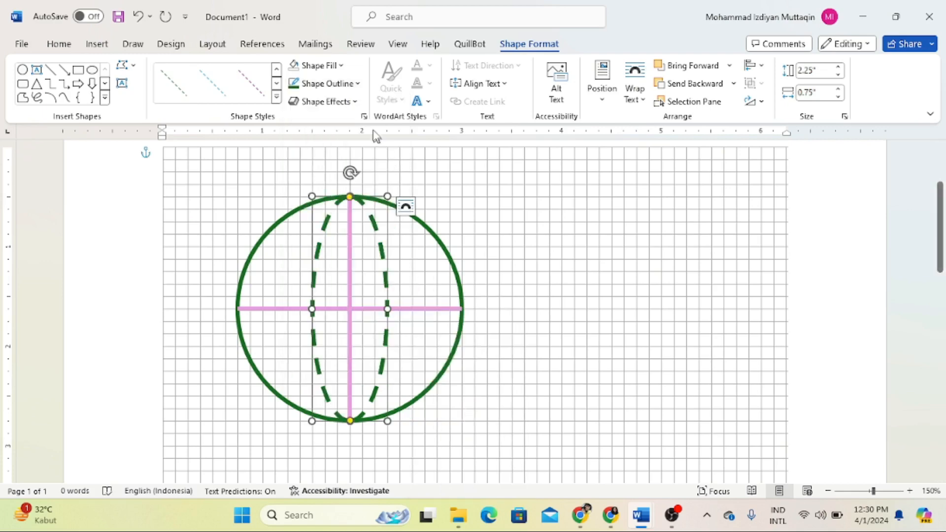
Step: Change the left half-ellipse arc's outline from dashed to a solid line, then deselect it
click(357, 84)
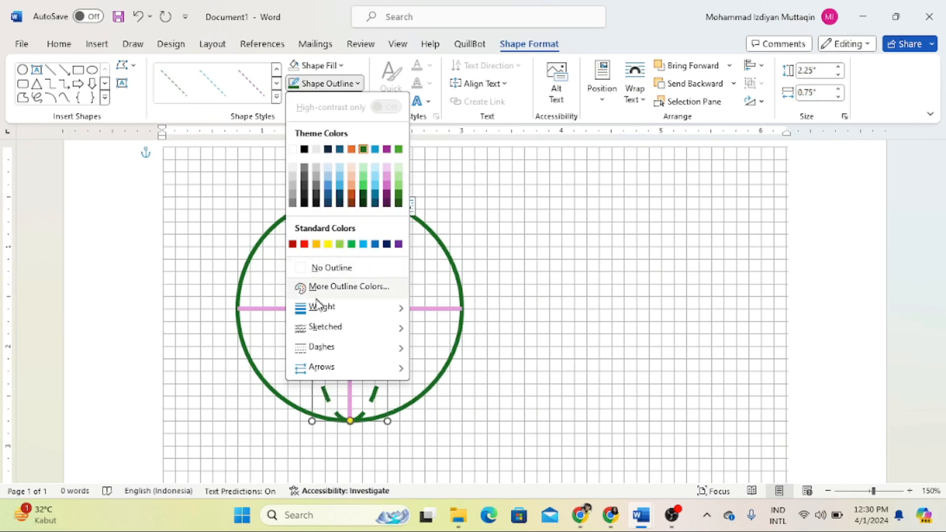
mouse_move(319, 305)
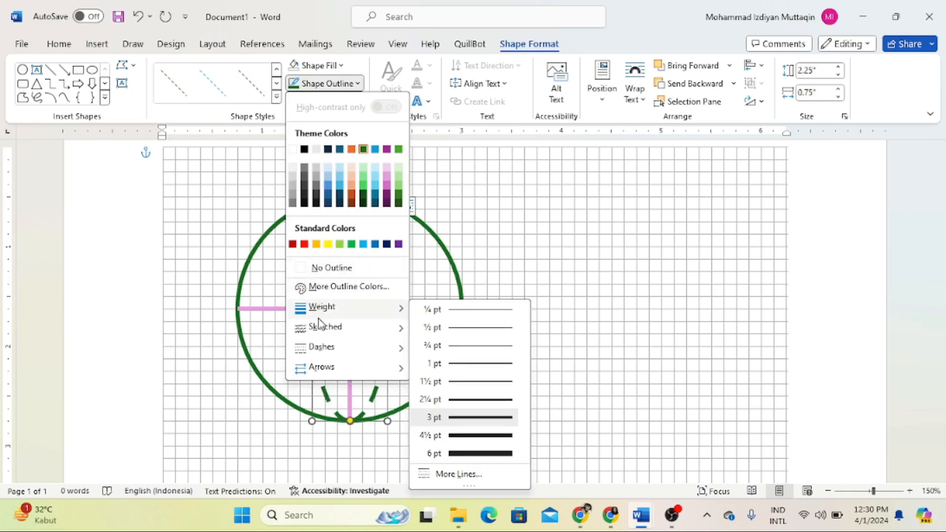
mouse_move(324, 353)
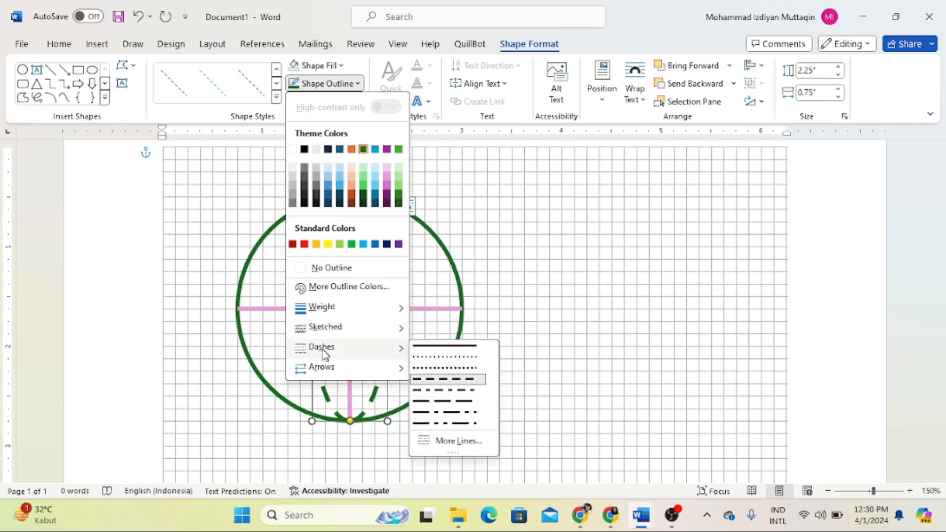
click(434, 350)
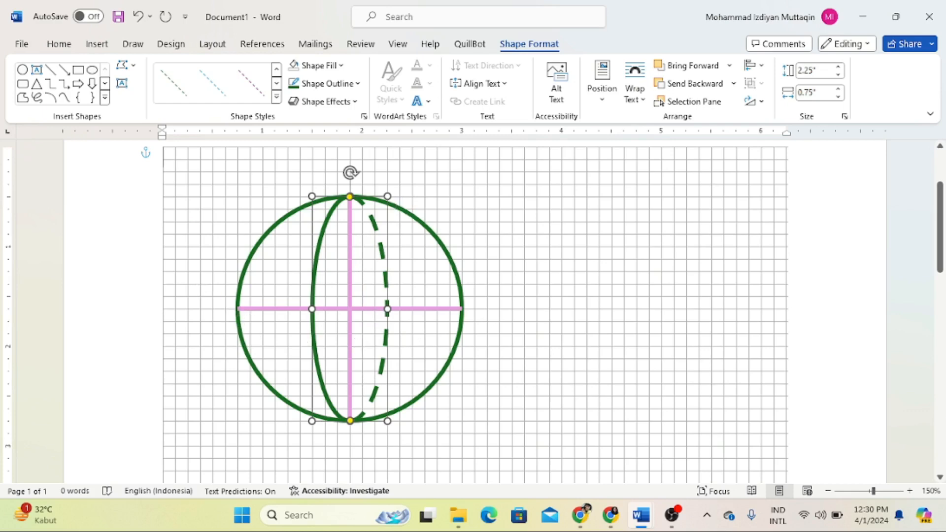
click(320, 302)
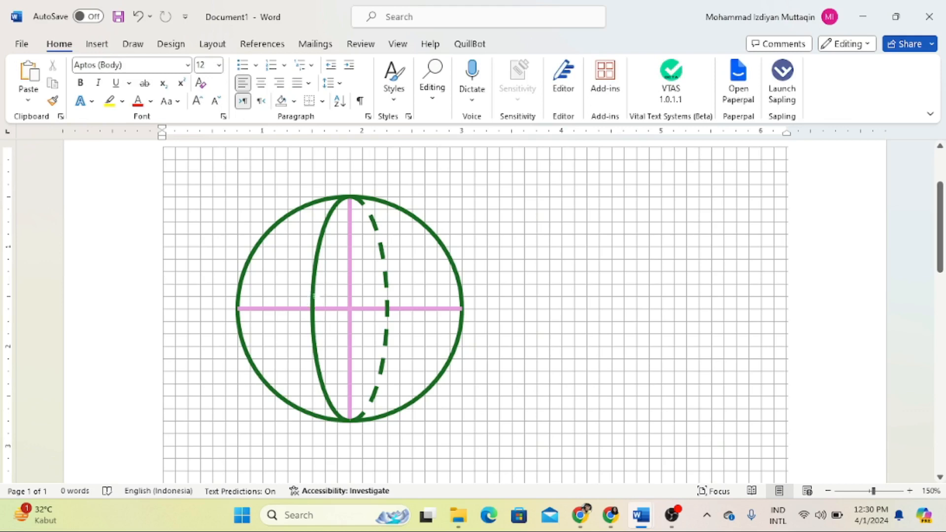
Step: Duplicate the solid left half-ellipse arc, leaving the copy at the page grid's upper-left corner, and deselect it
click(313, 299)
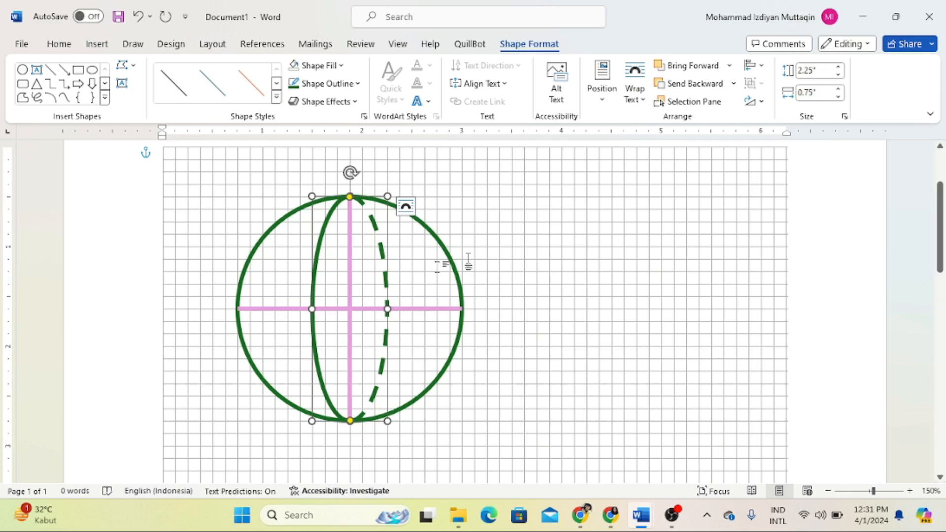
click(502, 246)
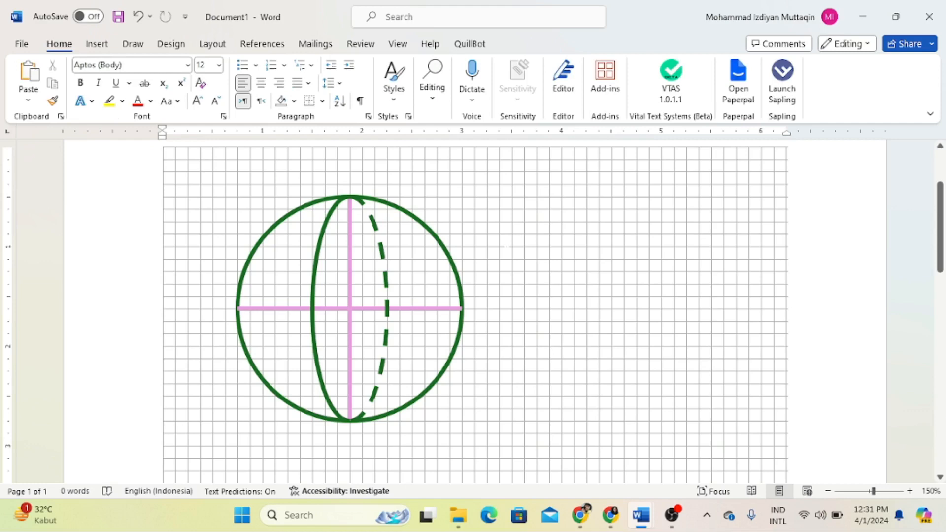
key(ctrl+v)
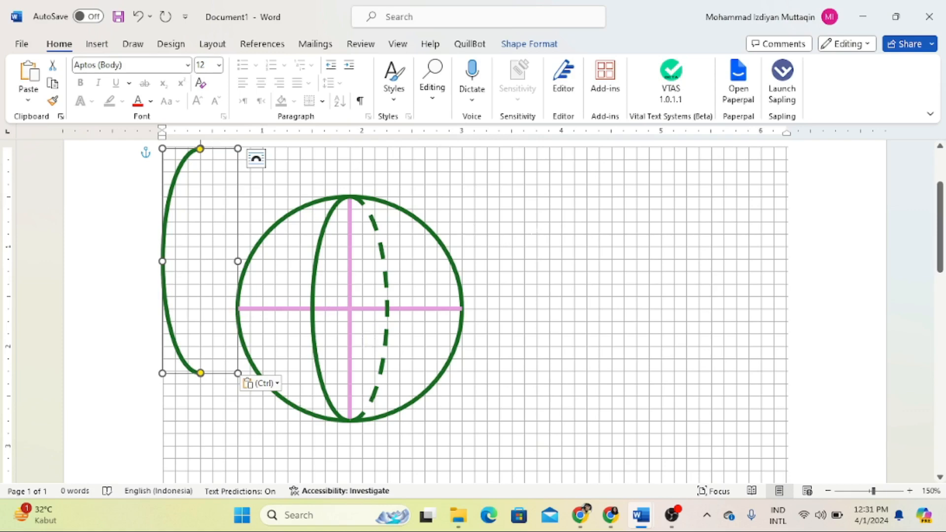
click(535, 233)
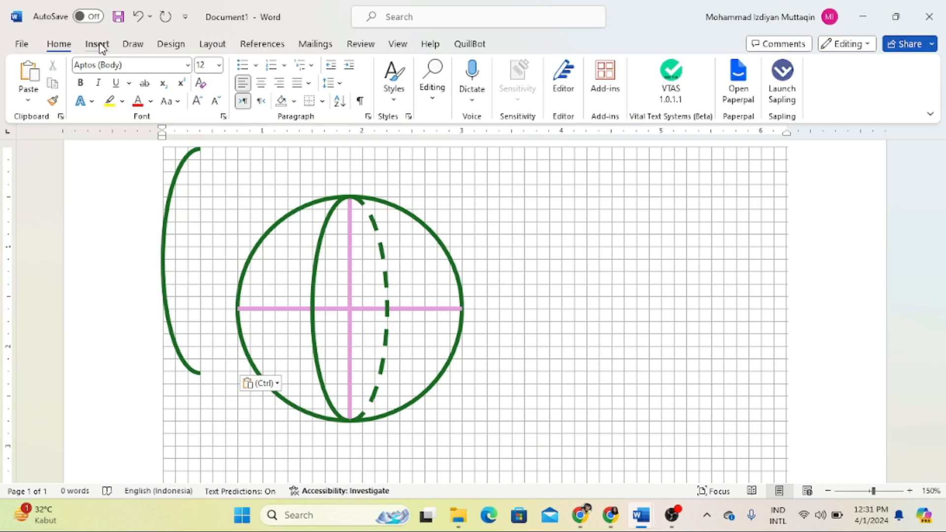
Step: Draw an arc about 2.25" wide along the circle's horizontal diameter, stretch it to about 0.55" high, and deselect it
click(99, 46)
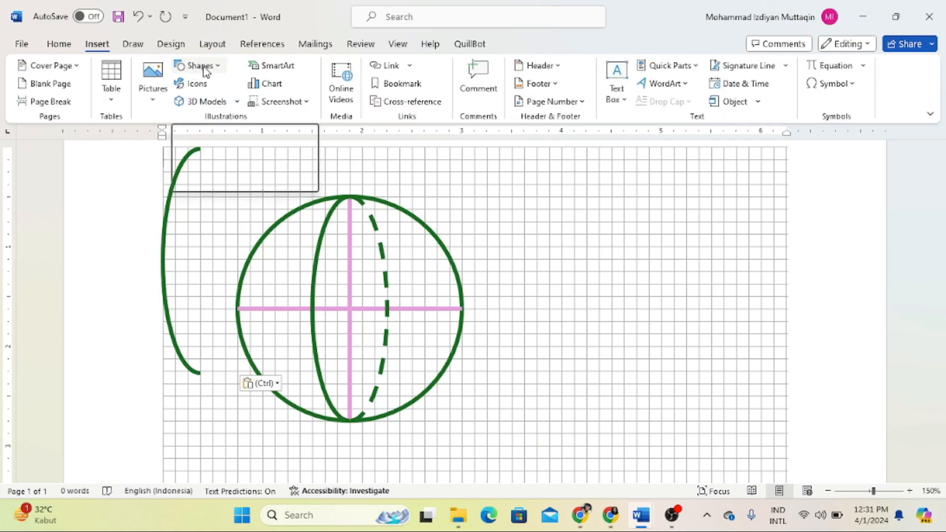
click(204, 71)
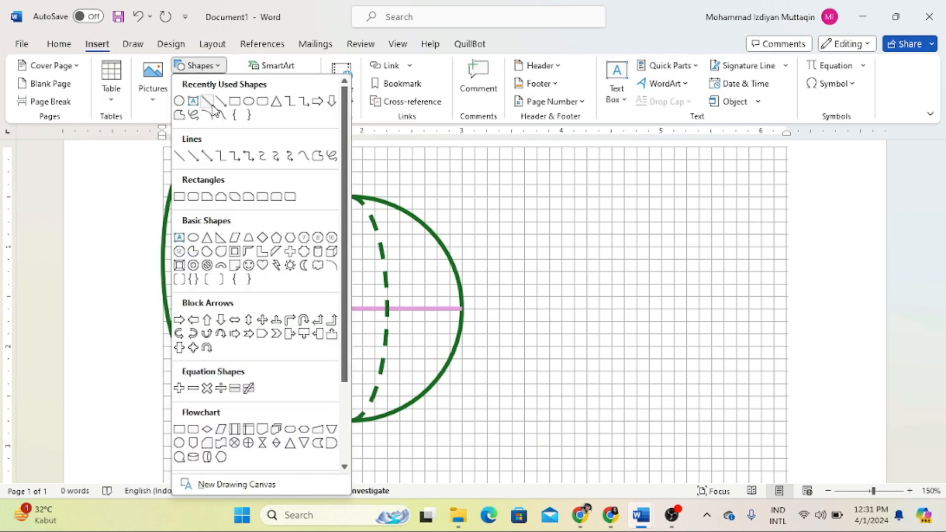
click(207, 114)
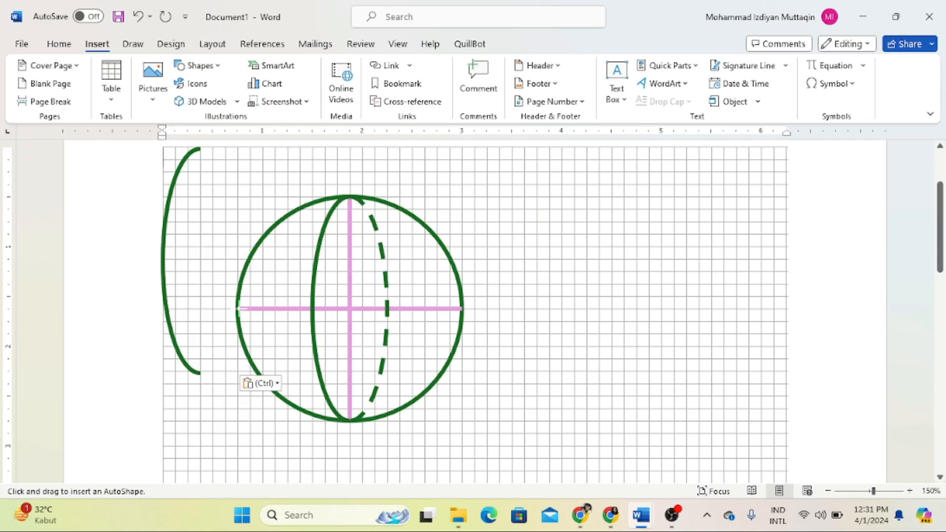
drag(238, 309, 462, 306)
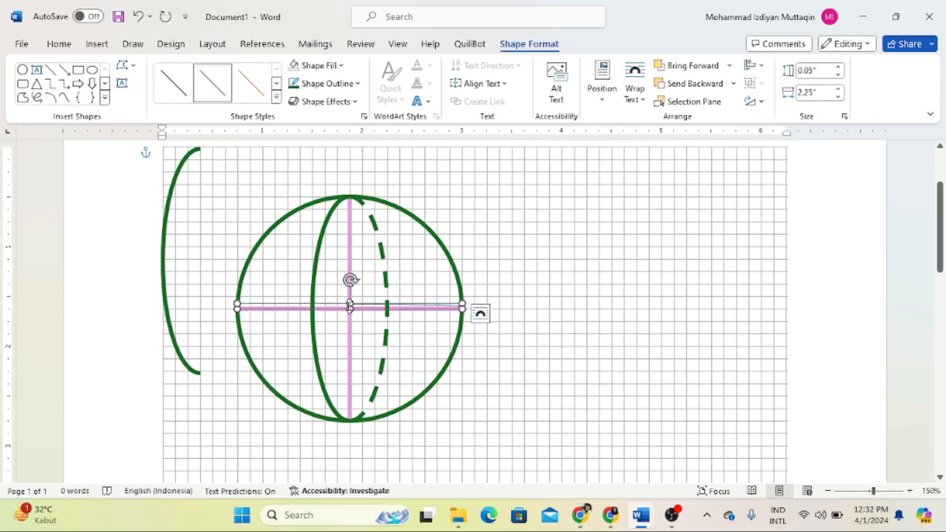
drag(347, 304, 350, 358)
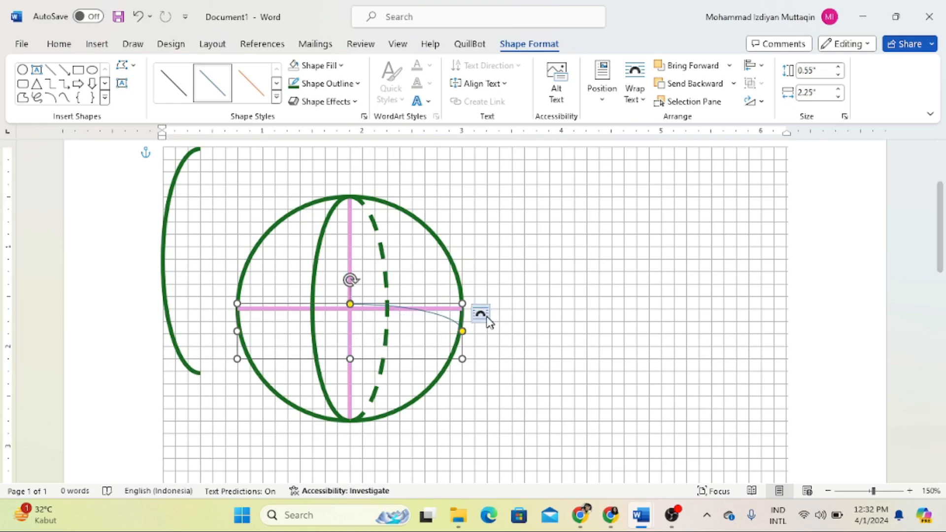
click(450, 338)
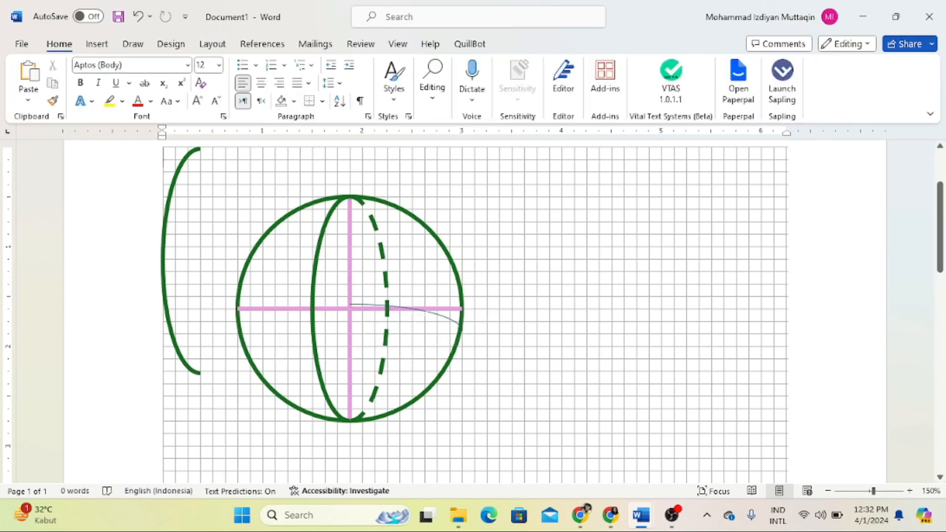
Step: Move the new thin arc up so its end meets the right end of the horizontal diameter, then deselect it
click(418, 311)
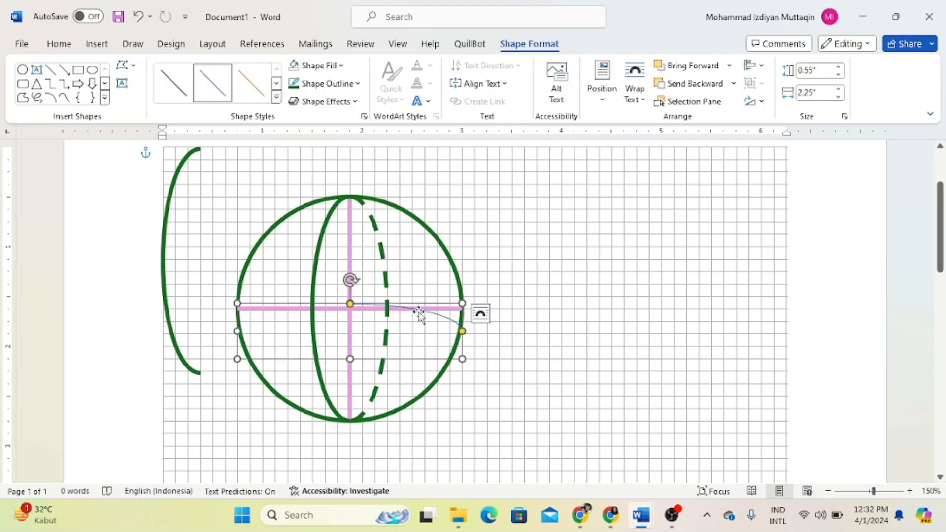
drag(419, 314, 420, 292)
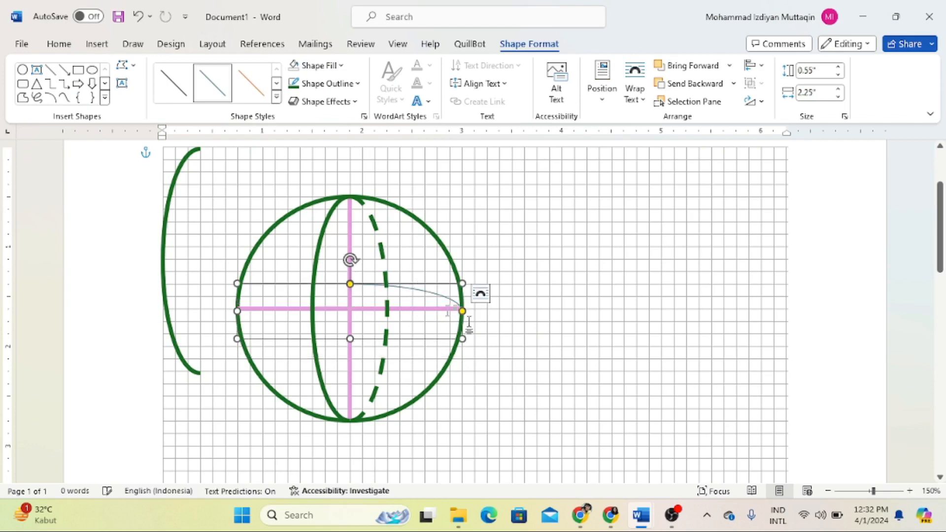
key(Up)
key(Up)
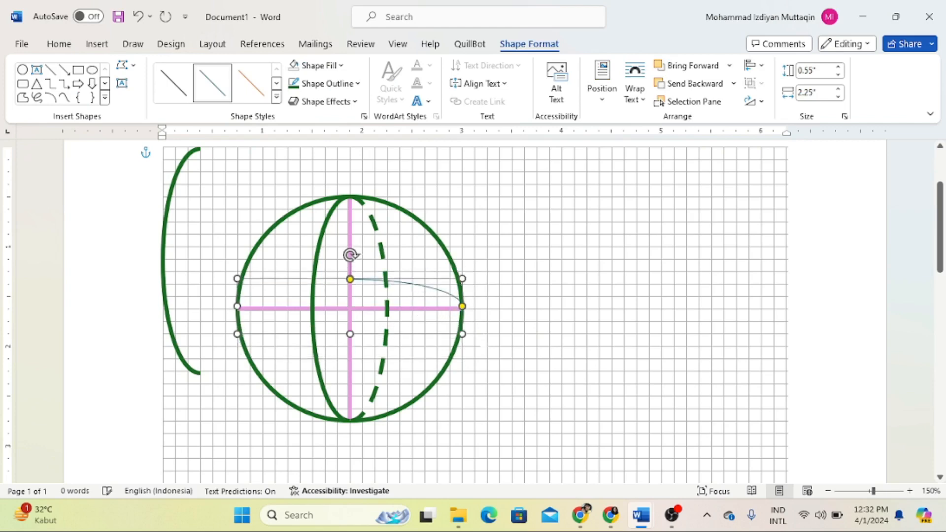
click(547, 268)
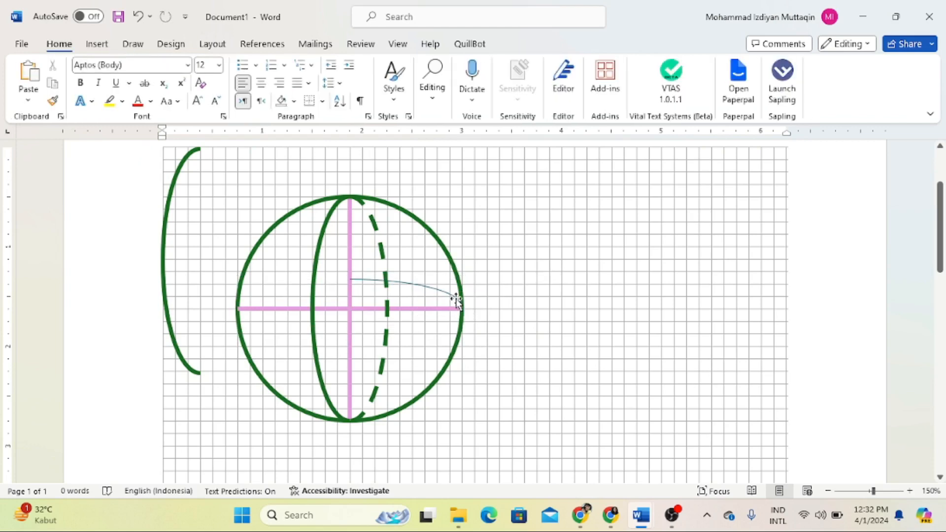
Step: Extend the thin arc to the circle's leftmost point to form the upper half of the horizontal ellipse, then deselect it
click(456, 298)
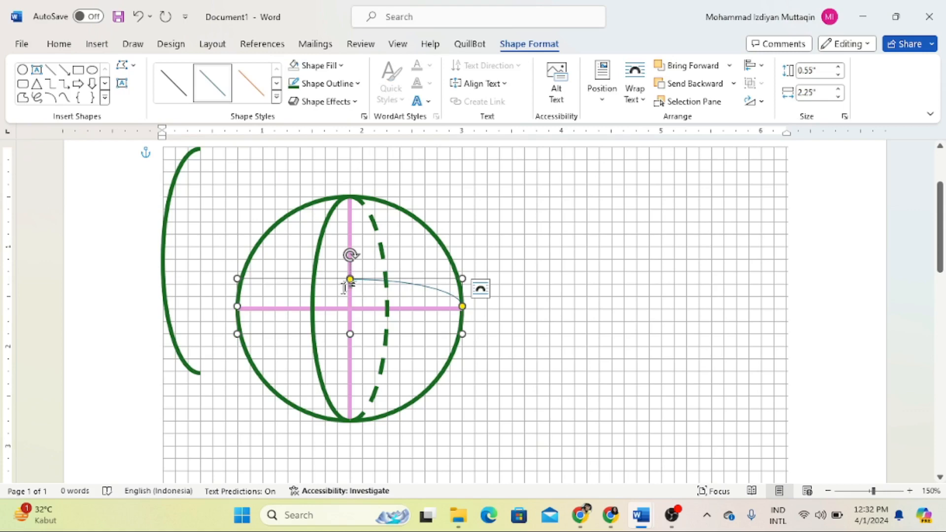
drag(350, 279, 221, 308)
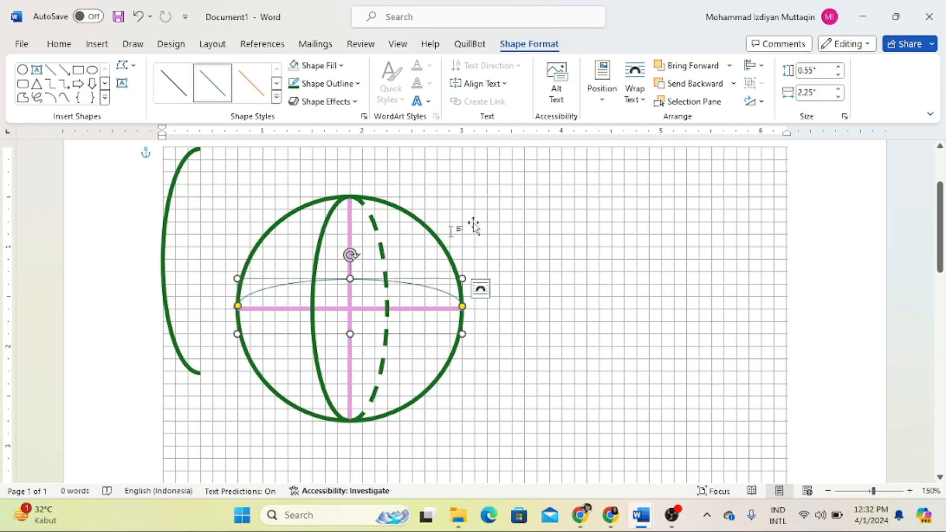
click(572, 219)
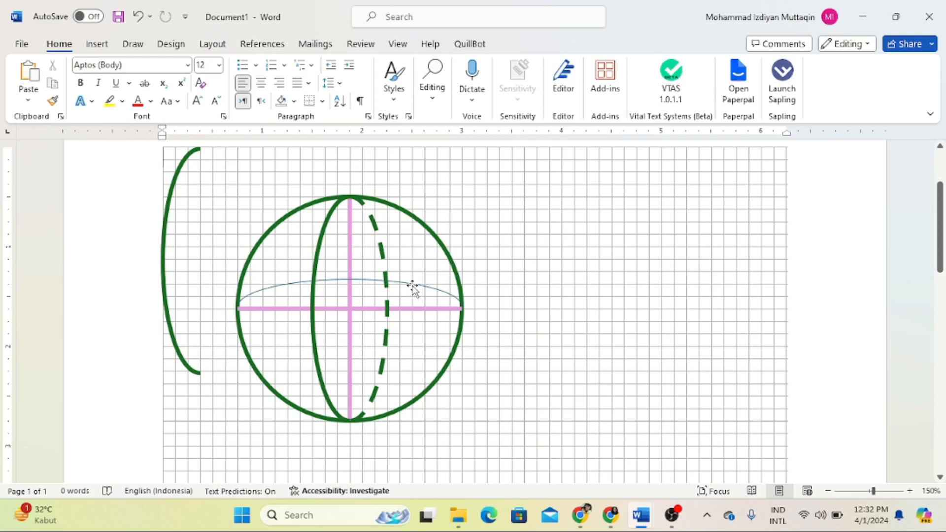
Step: Give the thin upper half-ellipse arc a dark green theme outline with a 2¼ pt weight
click(413, 283)
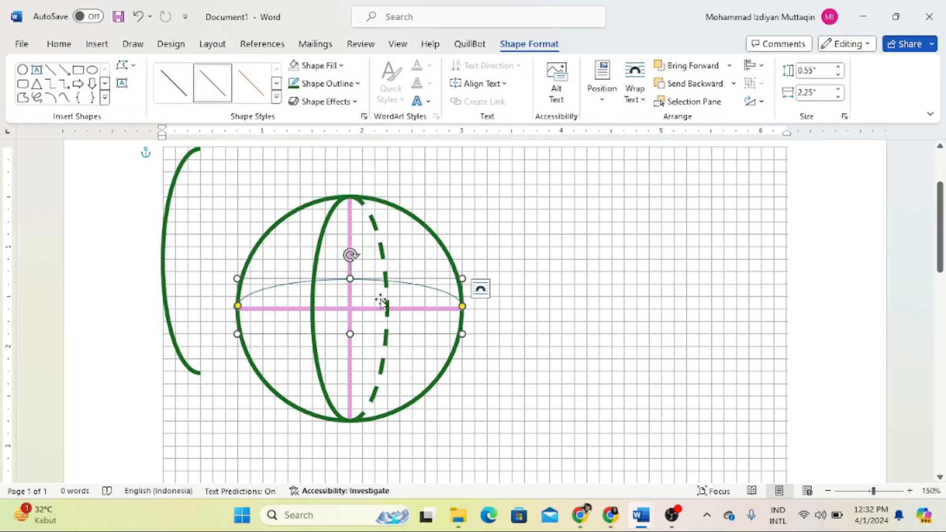
click(448, 262)
click(396, 298)
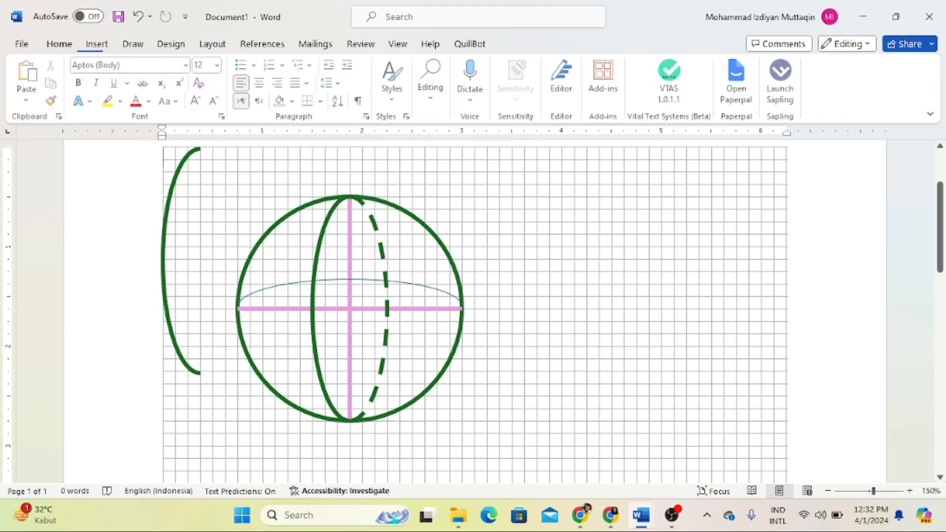
click(407, 284)
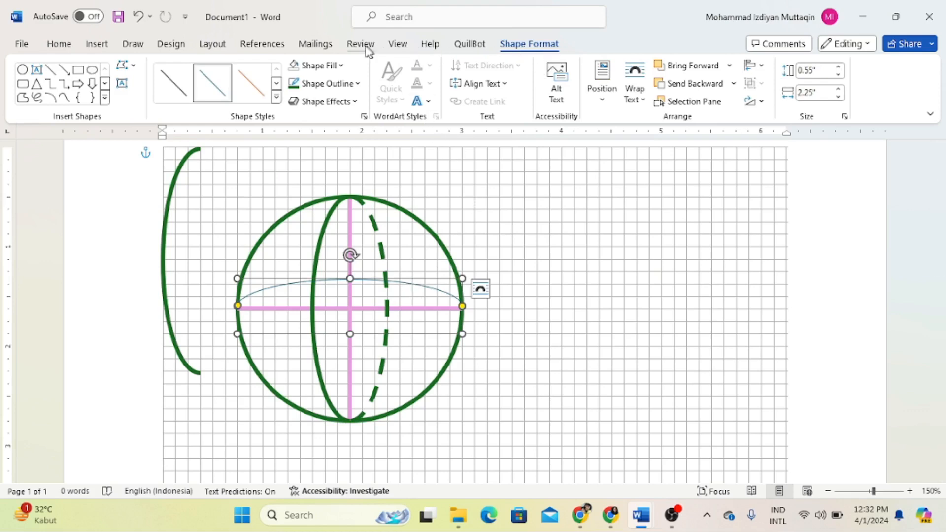
click(357, 85)
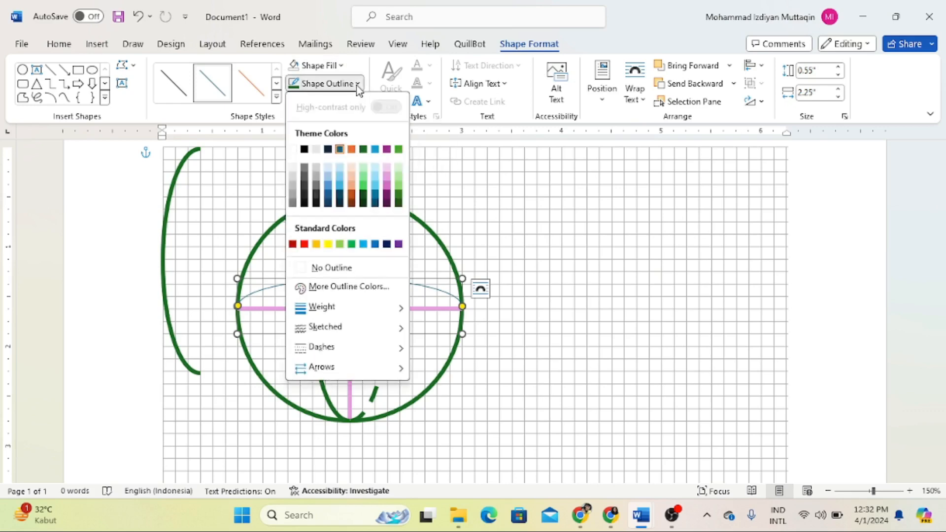
click(366, 150)
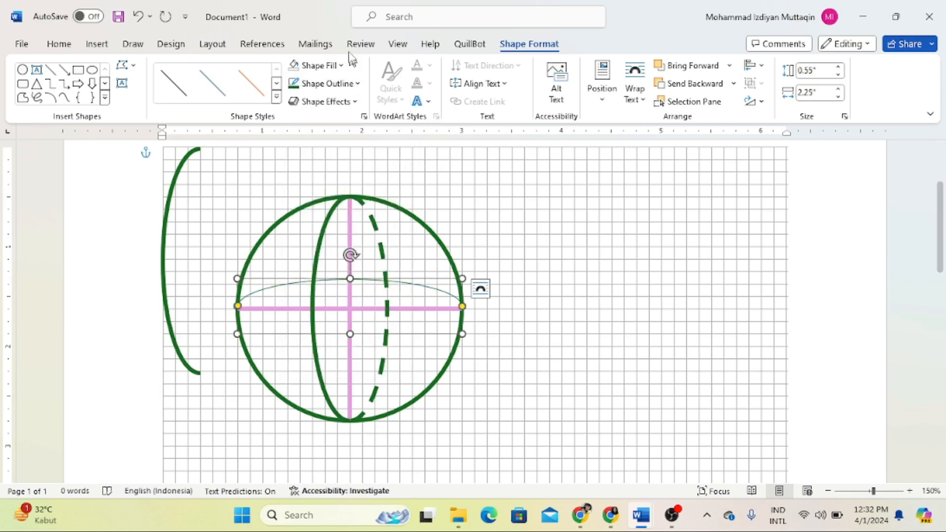
click(356, 87)
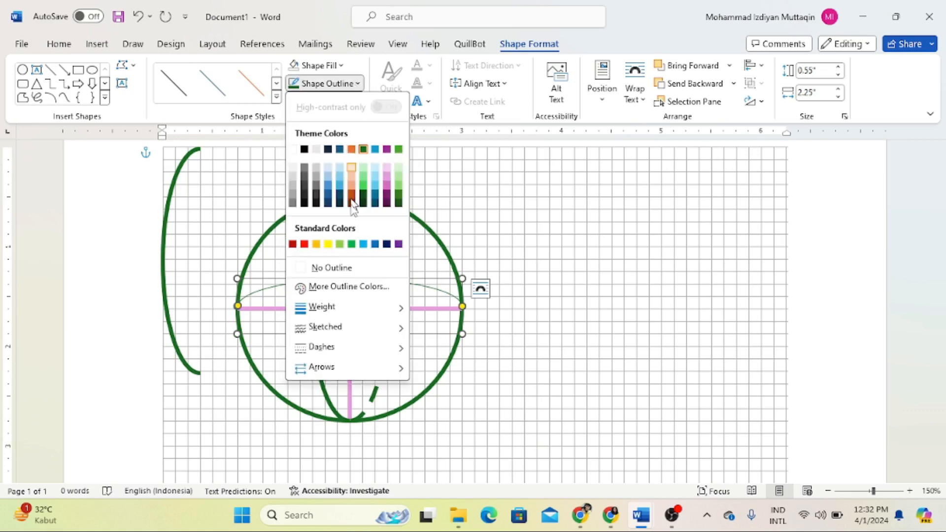
mouse_move(353, 313)
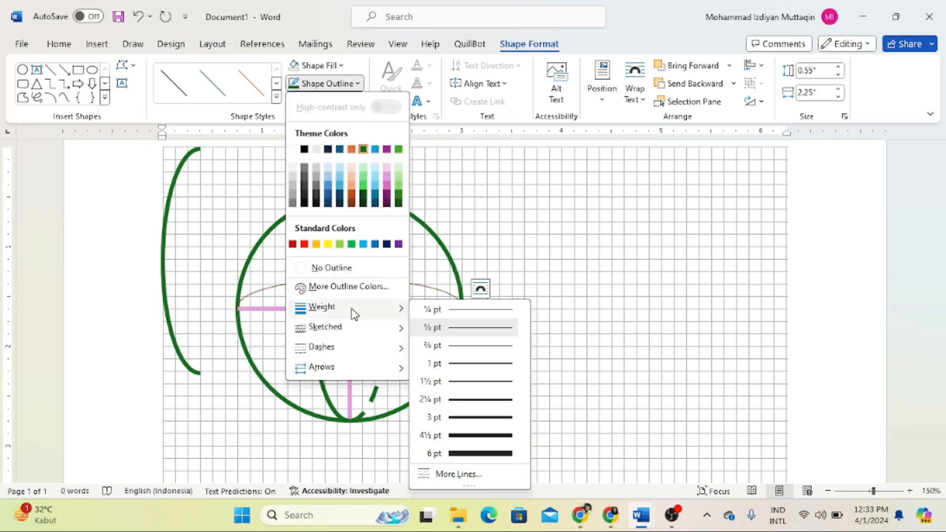
click(456, 400)
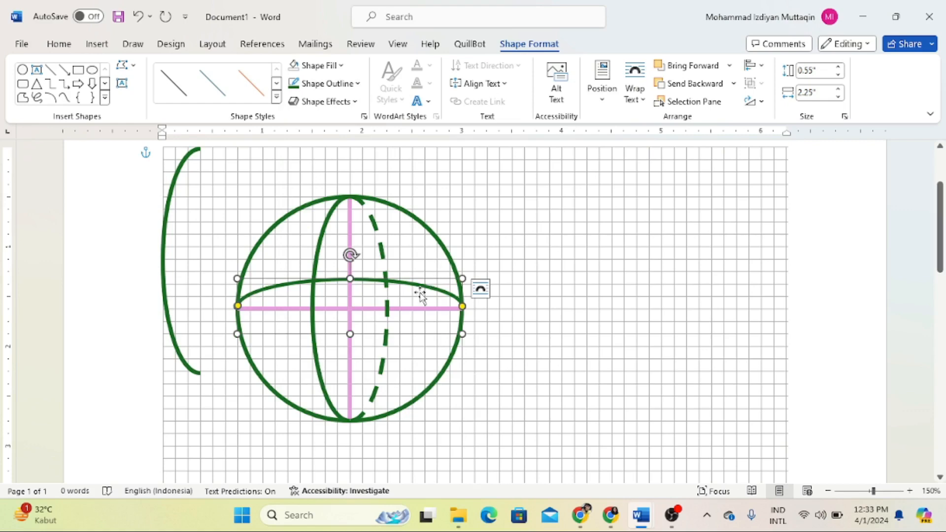
Step: Change the upper horizontal half-ellipse arc's outline to the Dash style and deselect it
click(360, 85)
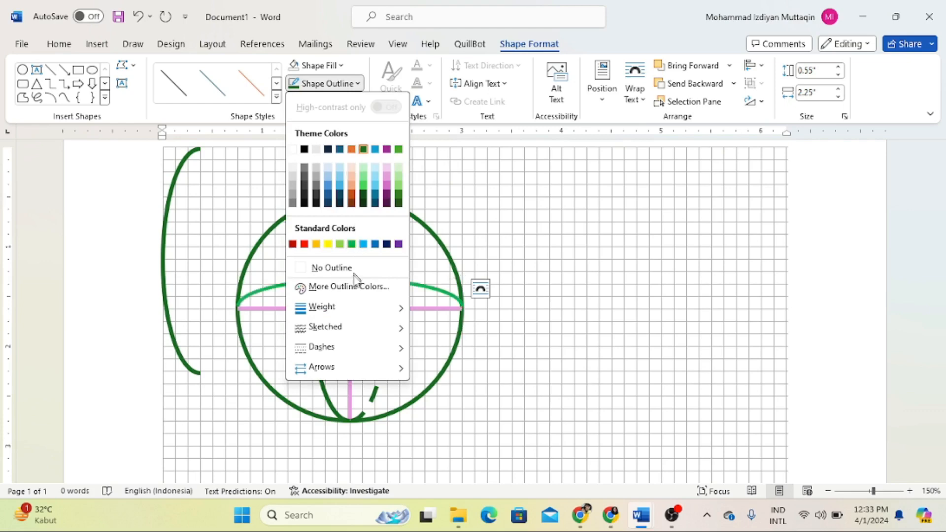
mouse_move(352, 362)
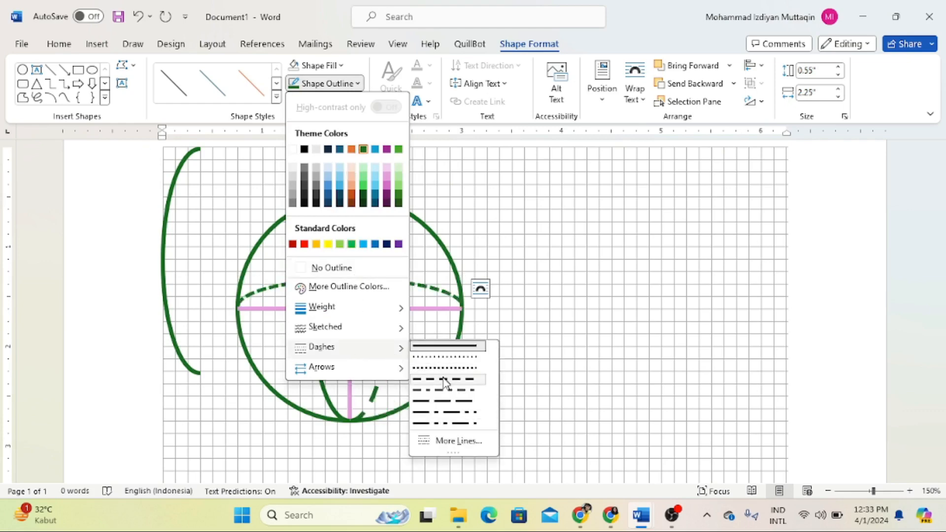
click(444, 381)
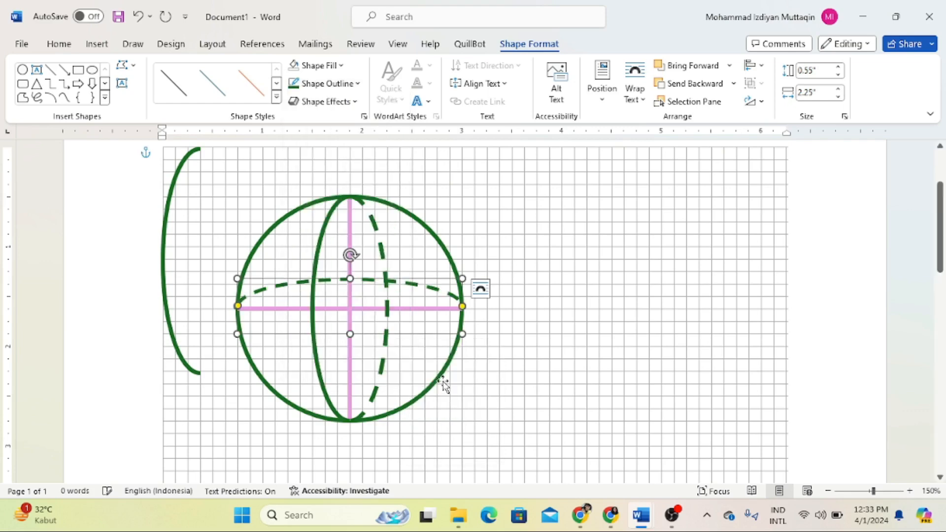
click(283, 342)
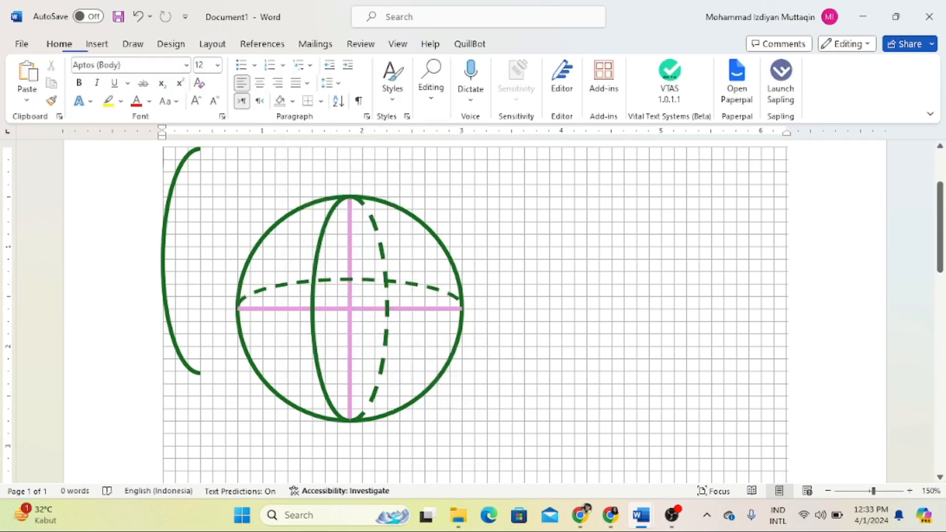
Step: Move the spare half-ellipse copy at the grid's left edge slightly down and rotate it left 90°
click(176, 350)
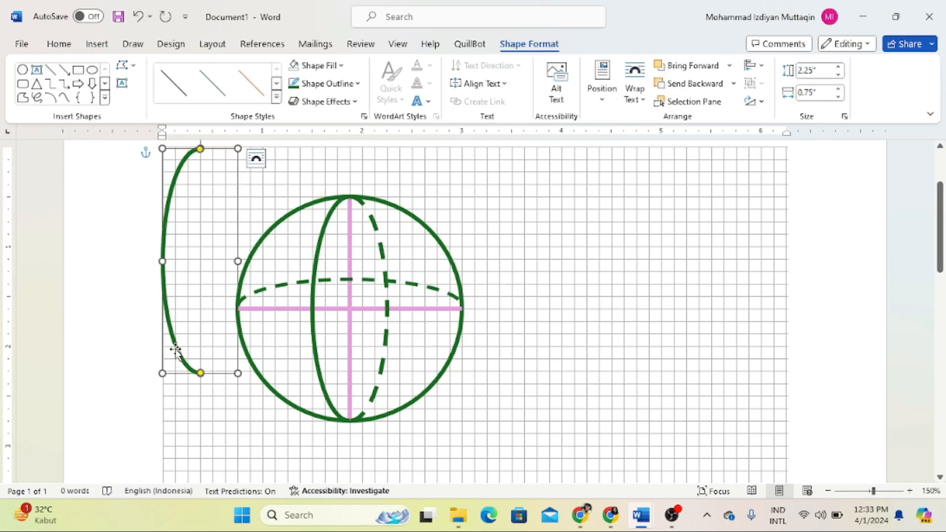
drag(176, 351, 145, 382)
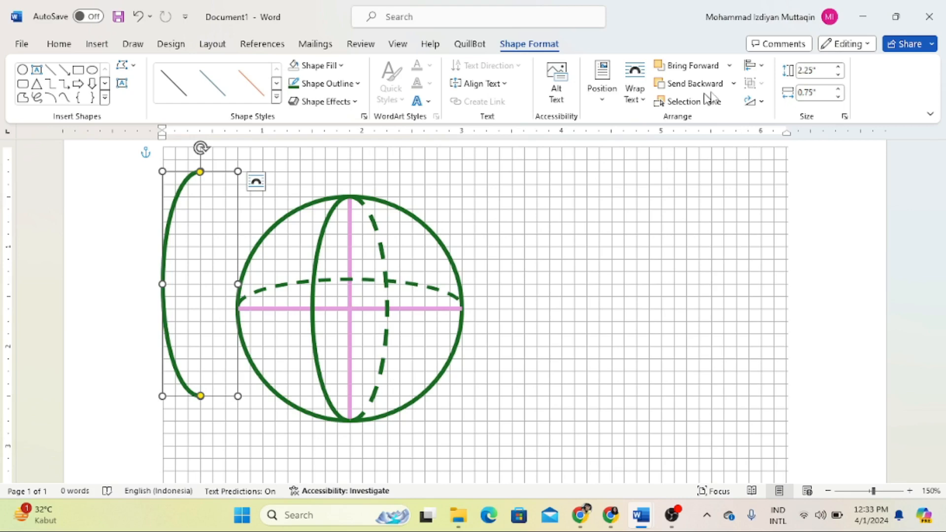
click(762, 103)
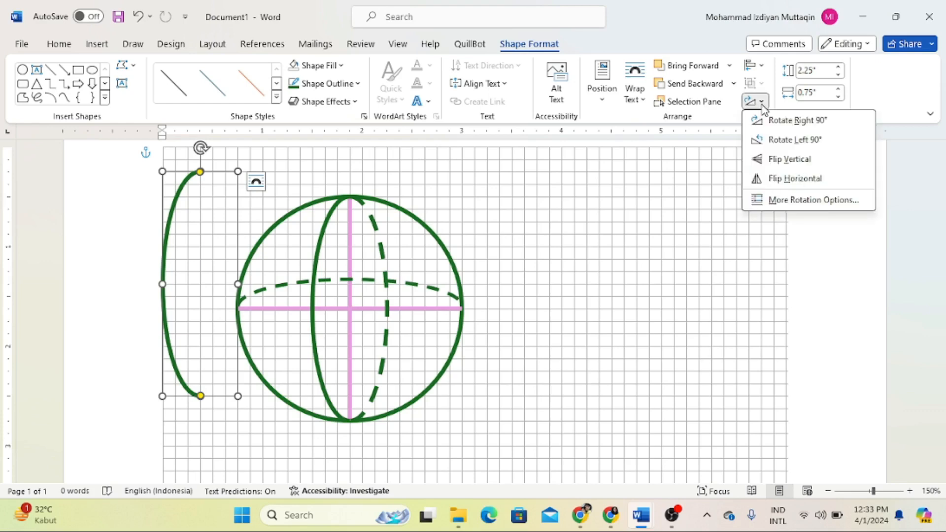
click(785, 143)
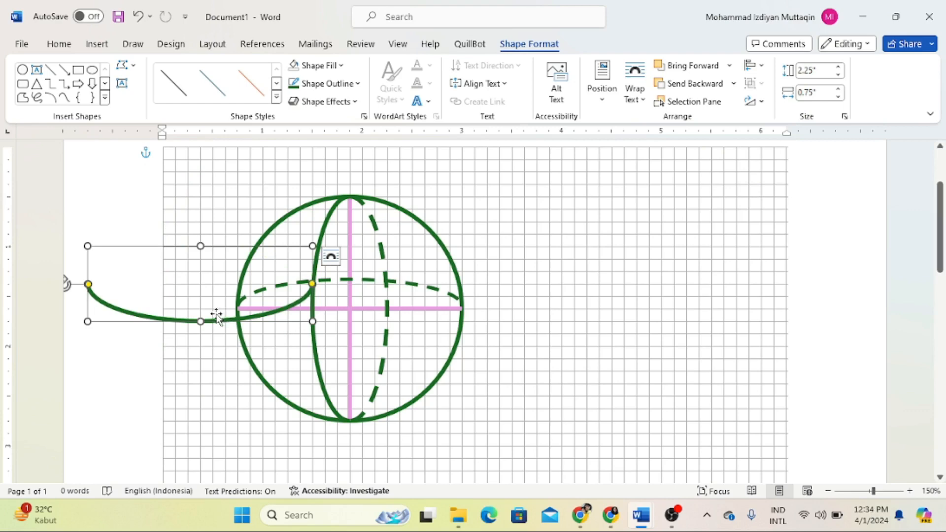
Step: Place the rotated solid arc as the horizontal ellipse's lower half, its ends meeting the horizontal diameter's ends, and deselect it
drag(219, 320, 363, 338)
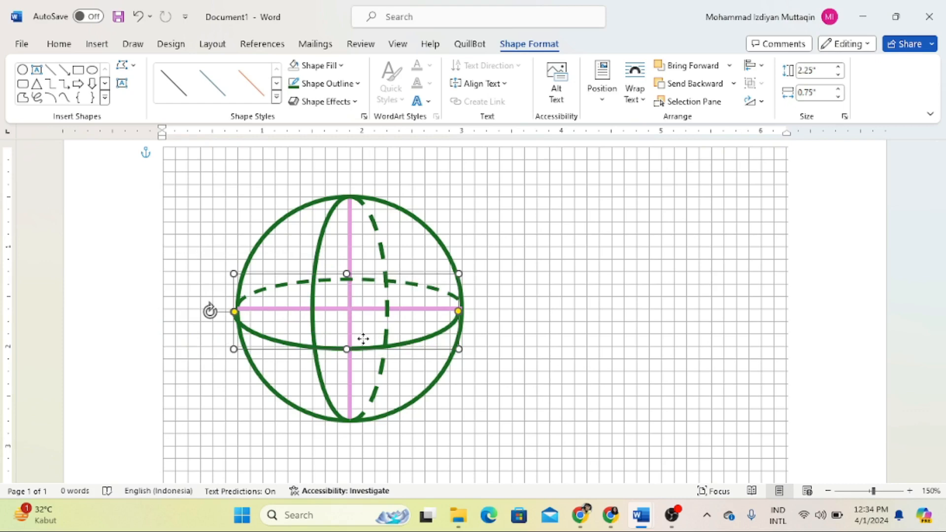
key(Right)
key(Up)
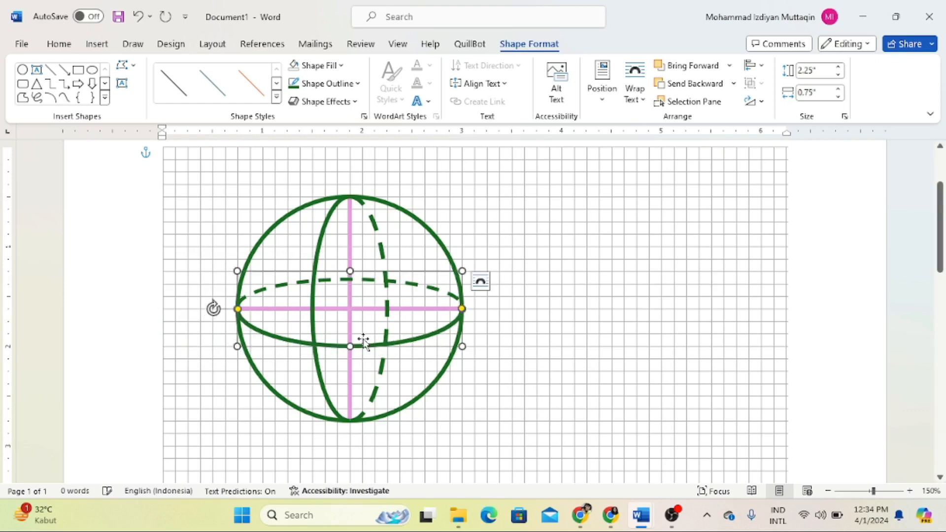
click(529, 292)
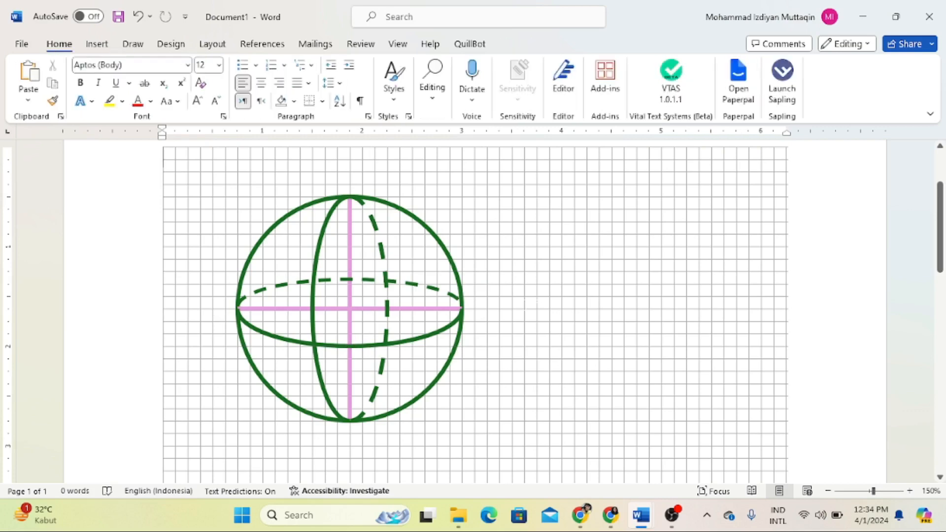
Step: Check the reference drawing in the other document, and recolour both the vertical and horizontal diameters in Document1 to standard red
mouse_move(640, 515)
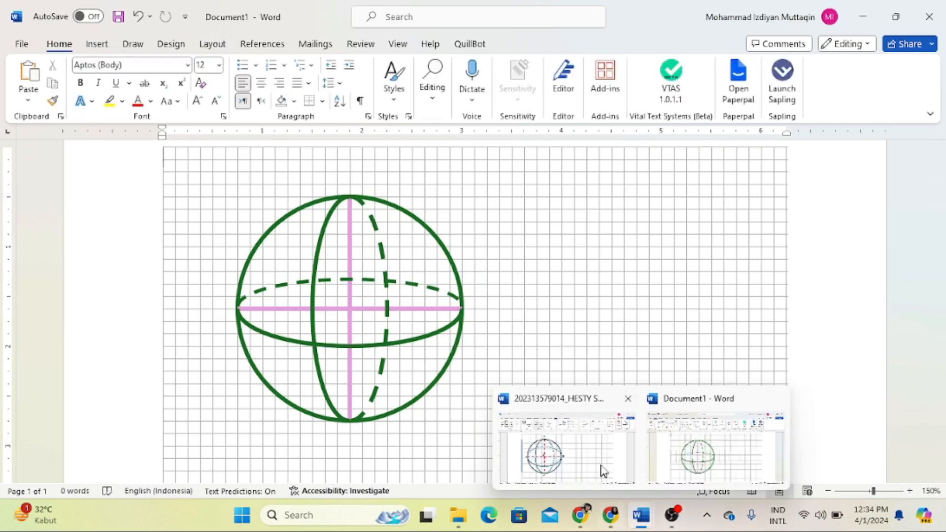
mouse_move(601, 465)
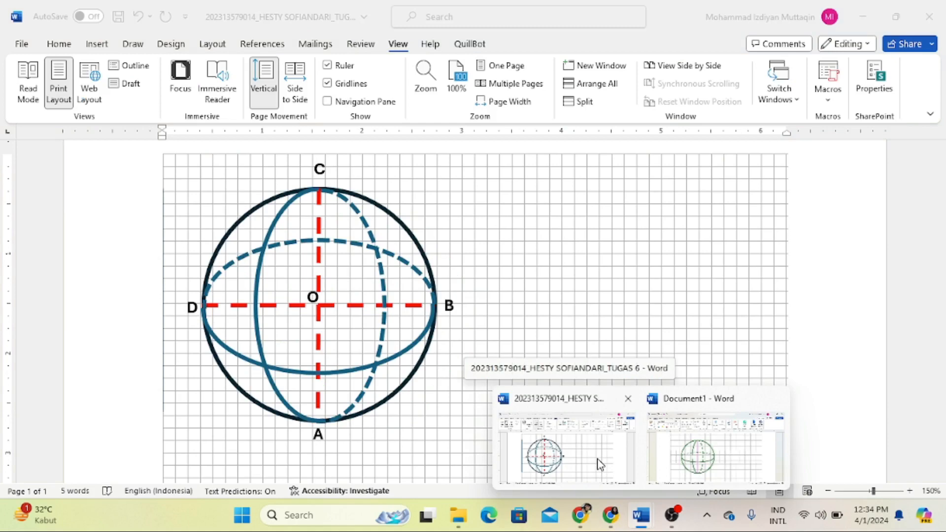
mouse_move(685, 449)
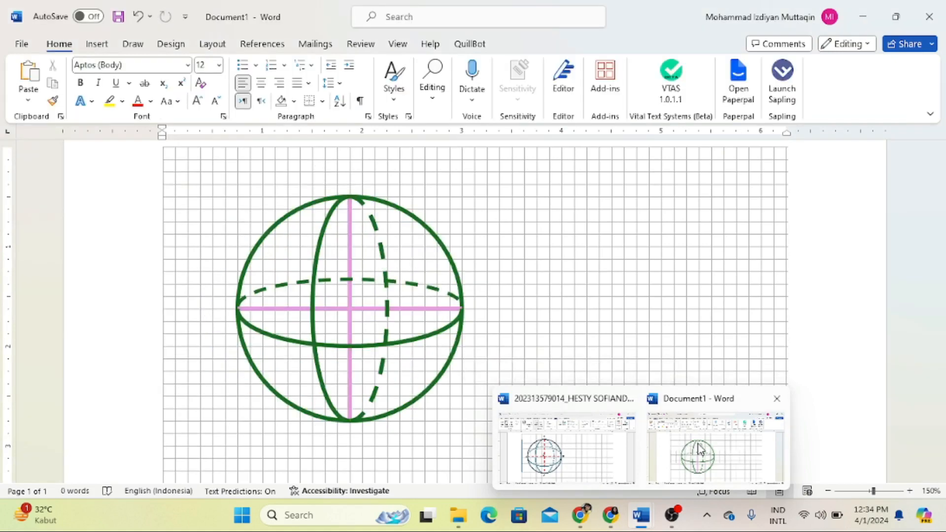
mouse_move(605, 449)
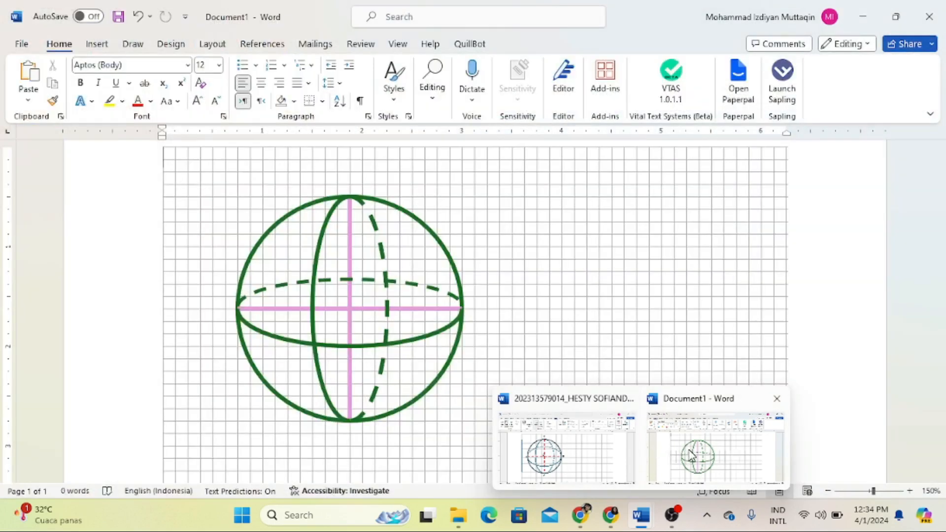
click(690, 454)
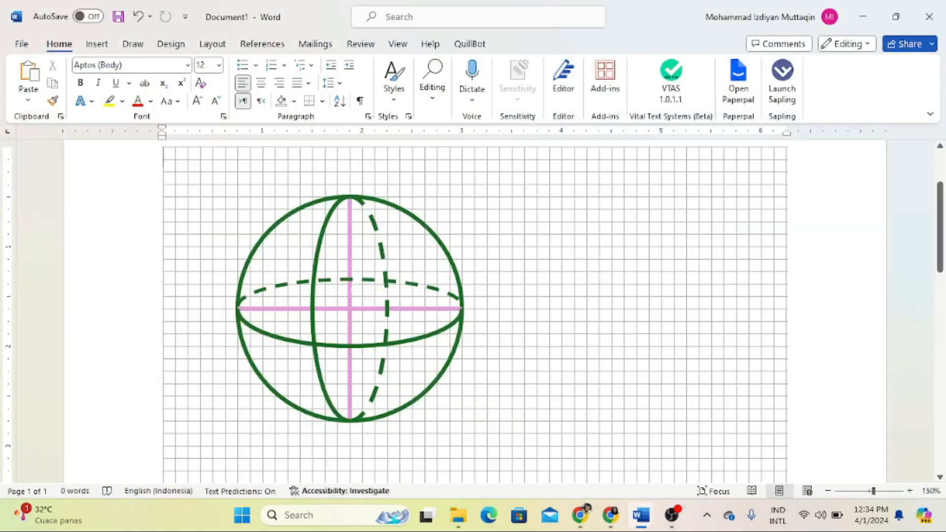
click(349, 303)
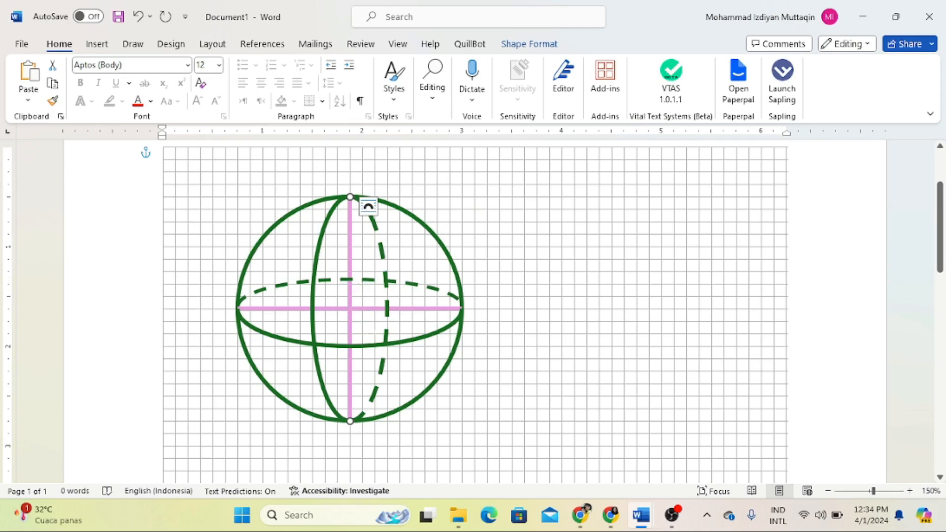
click(524, 260)
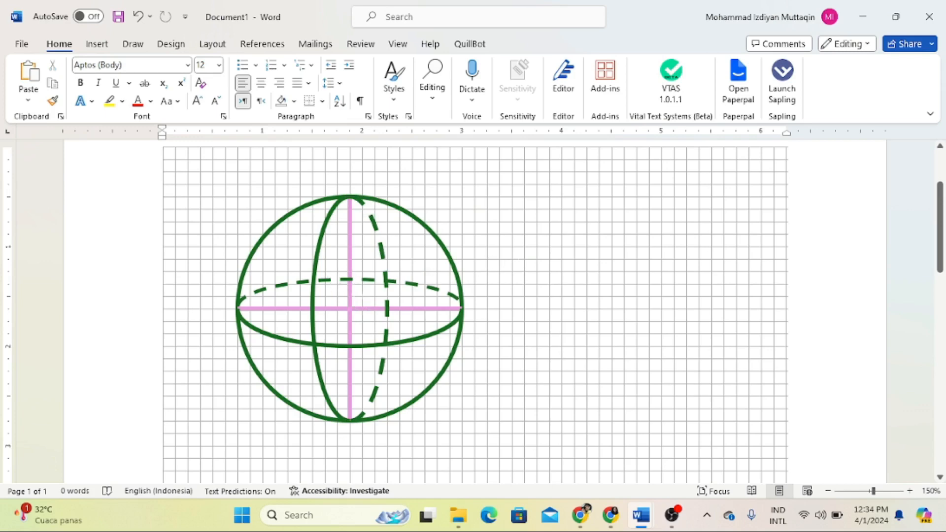
click(351, 306)
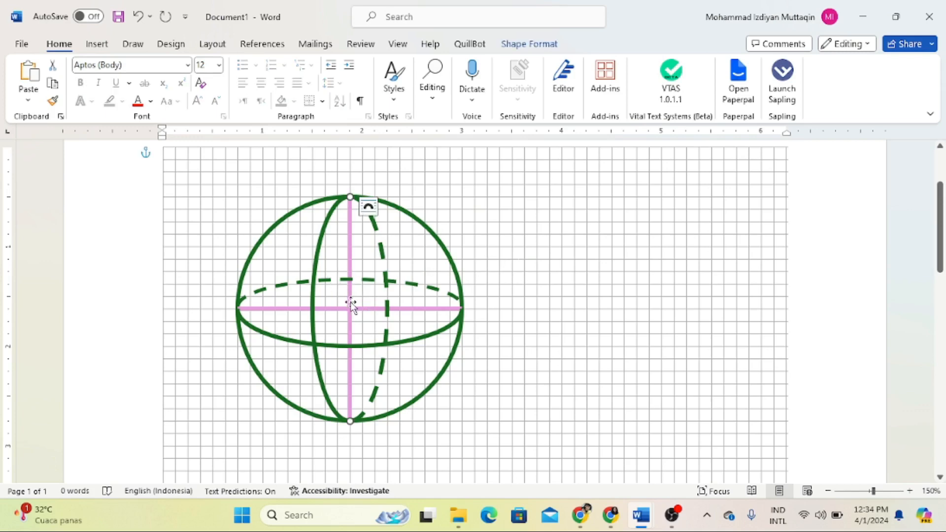
shift+click(419, 311)
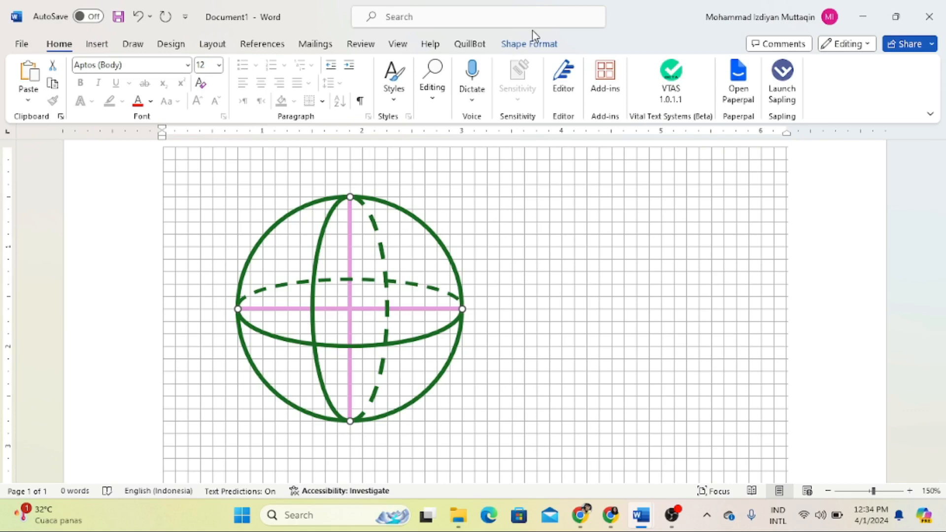
click(543, 44)
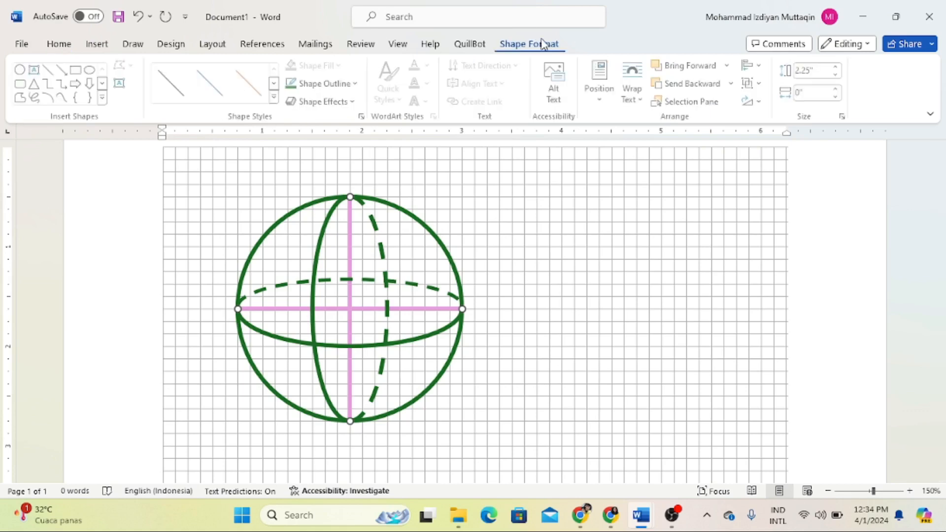
click(358, 83)
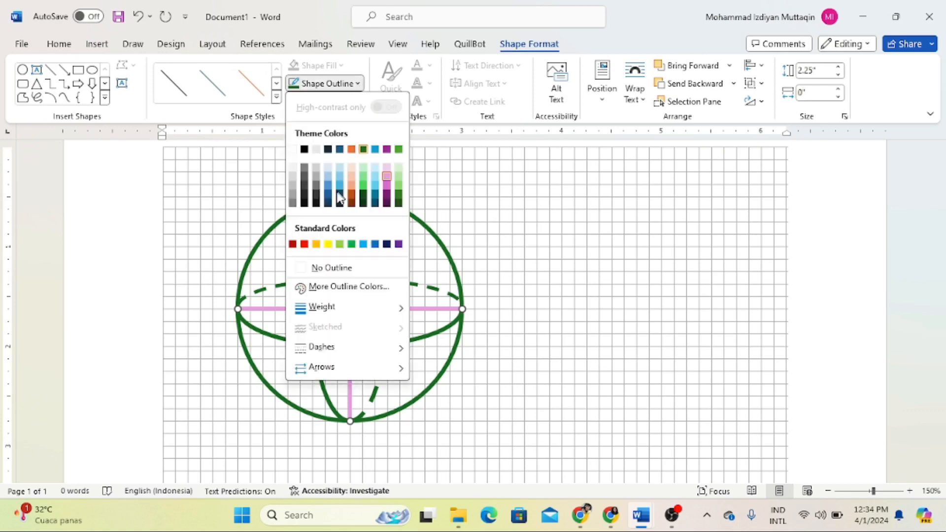
click(307, 245)
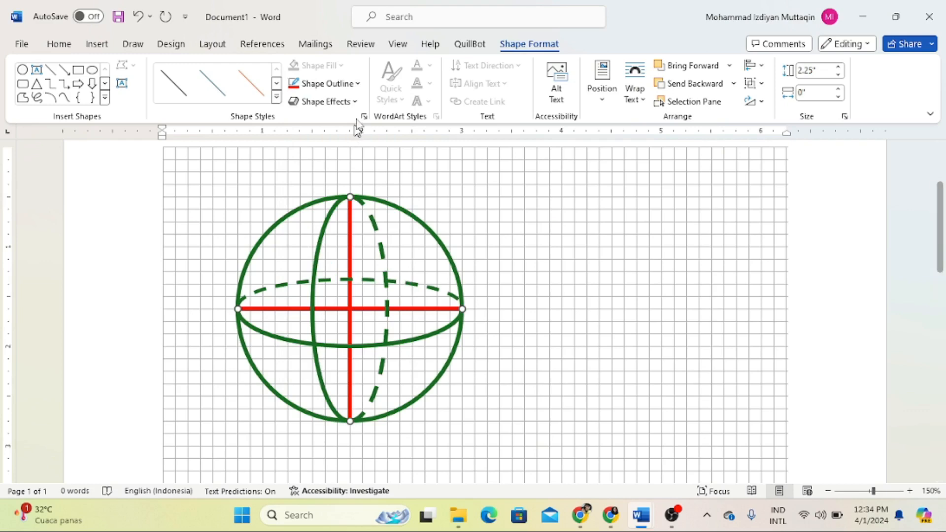
Step: Apply the Square Dot dash style to both red diameter lines
click(359, 85)
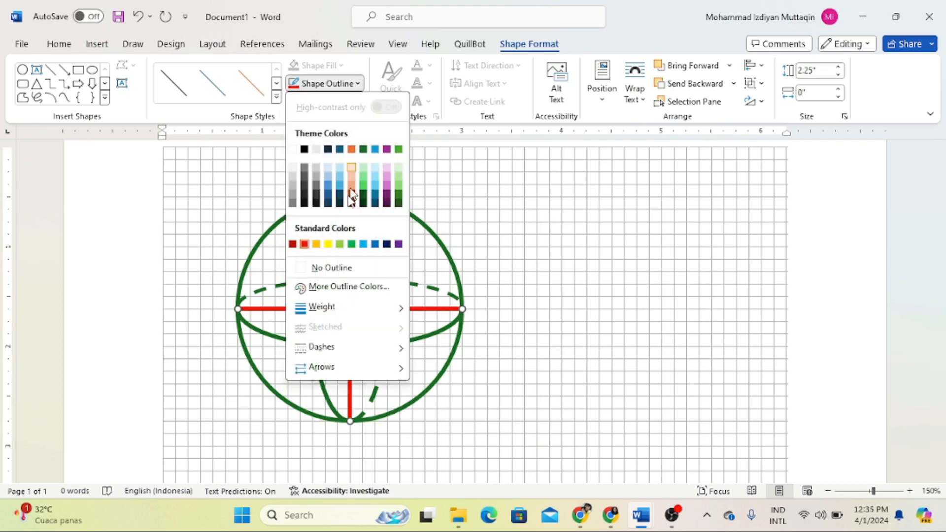
mouse_move(359, 318)
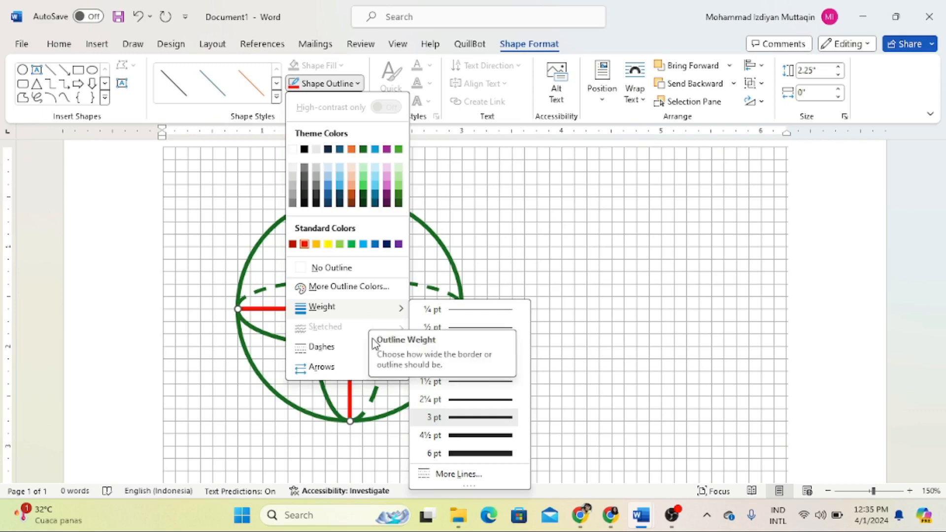
mouse_move(353, 351)
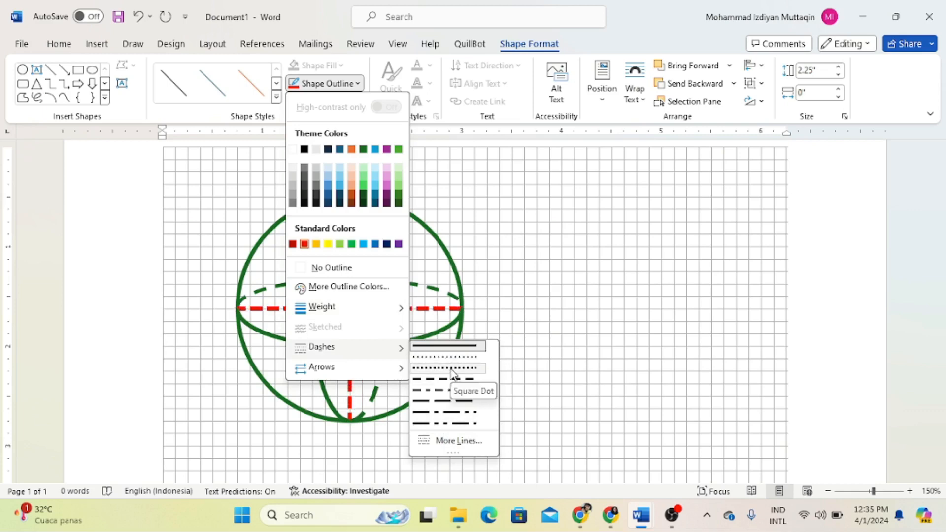
click(452, 370)
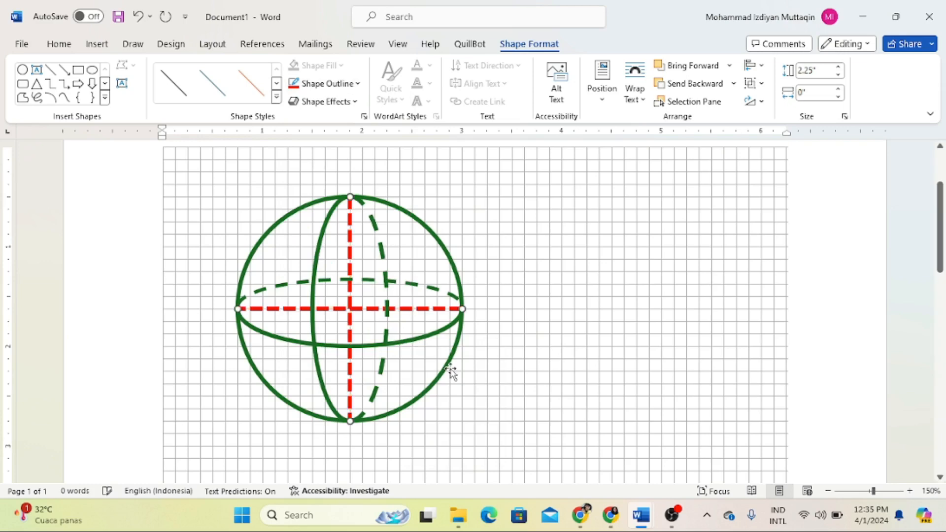
Step: Check the point labels in the reference document, and insert a Simple Text Box containing only "A" in Document1
key(Escape)
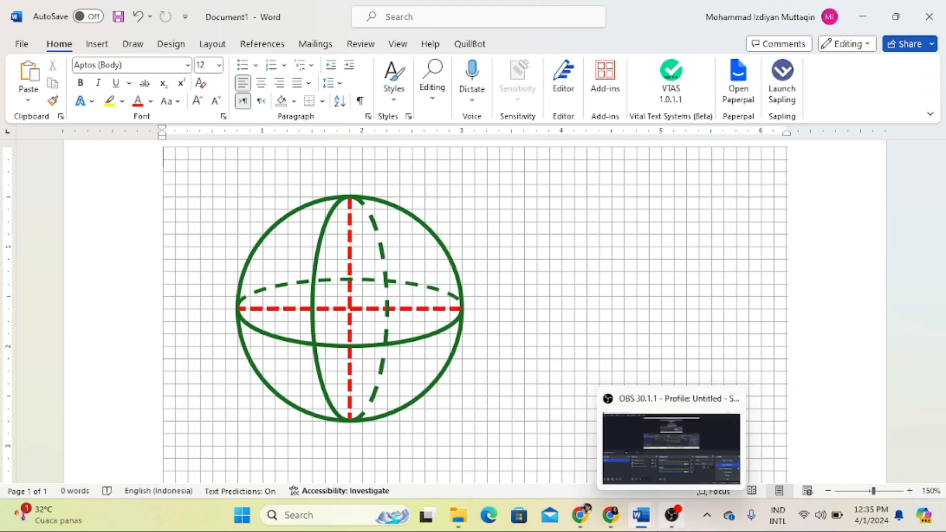
mouse_move(642, 515)
mouse_move(580, 463)
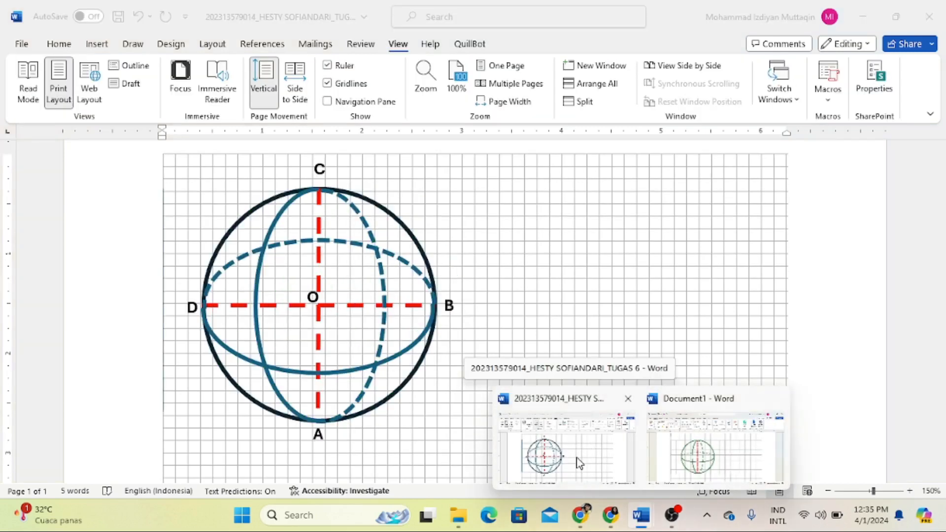
click(709, 458)
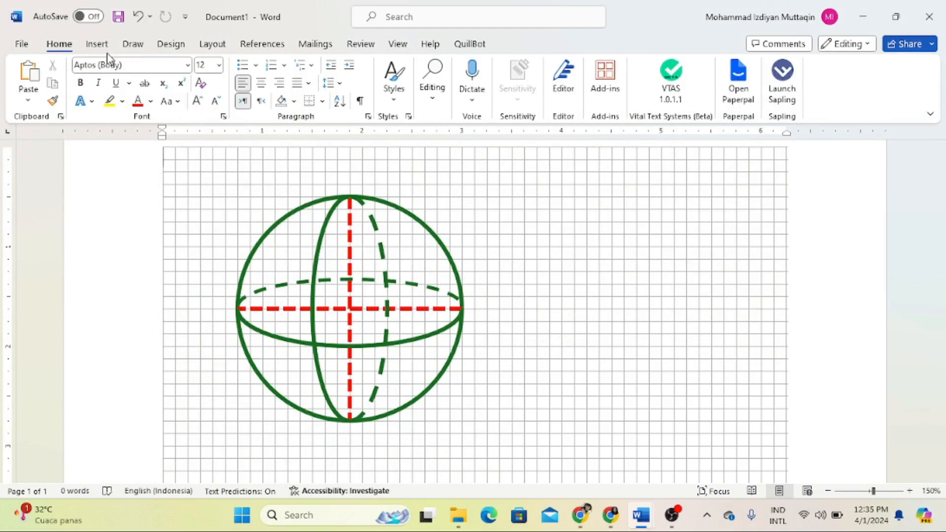
click(97, 45)
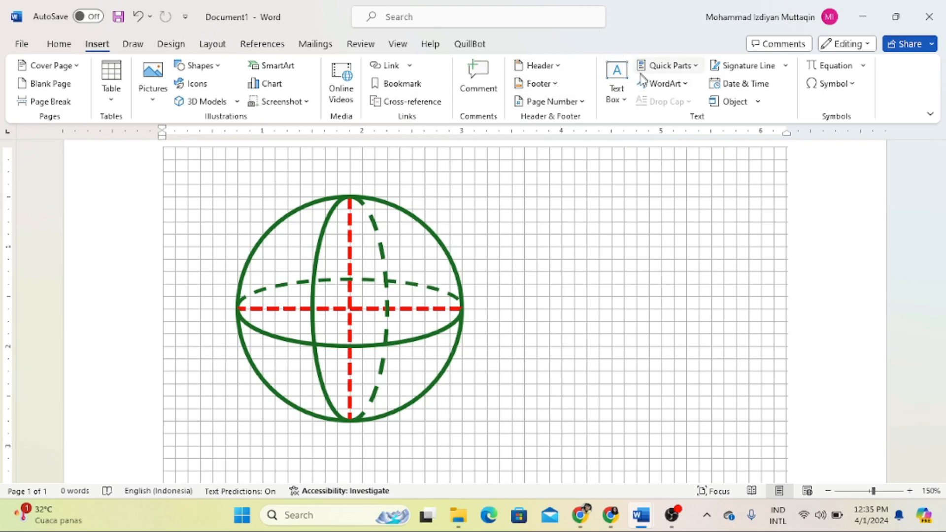
click(621, 99)
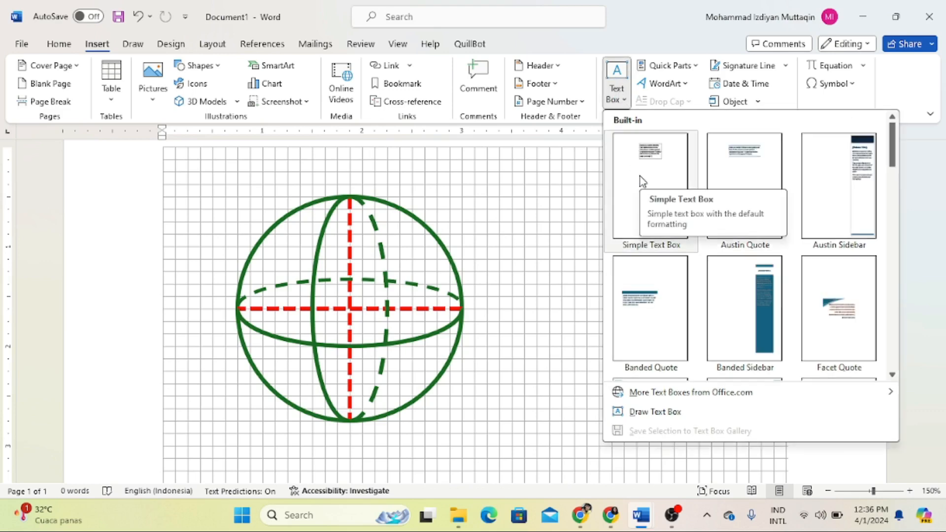
click(643, 181)
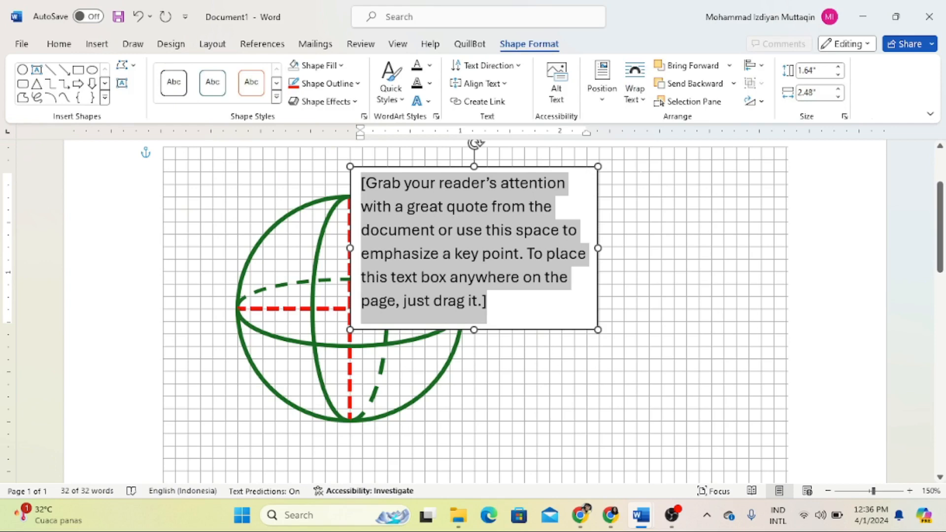
key(Delete)
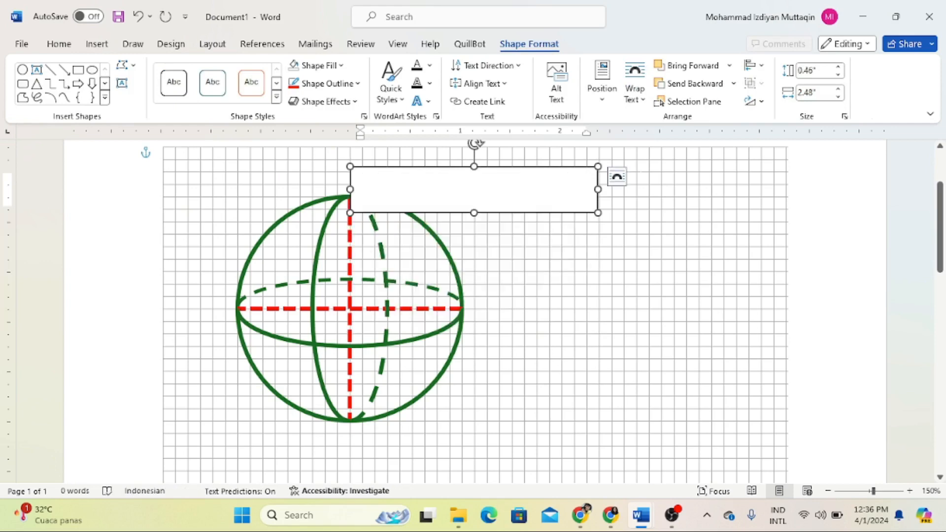
text(A)
Step: Shrink the "A" text box to about 0.3" high by 0.24" wide and centre it directly below the sphere's lowest point
drag(597, 190, 382, 188)
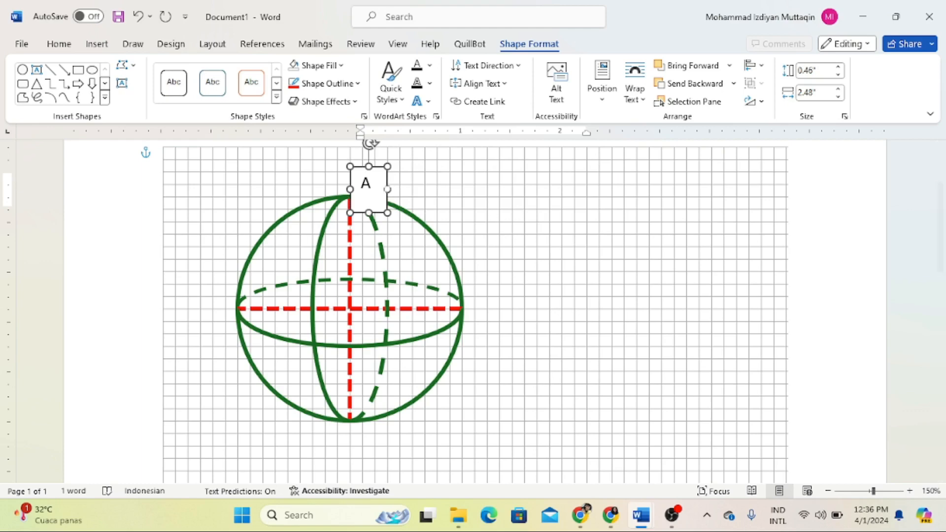
drag(388, 213, 377, 194)
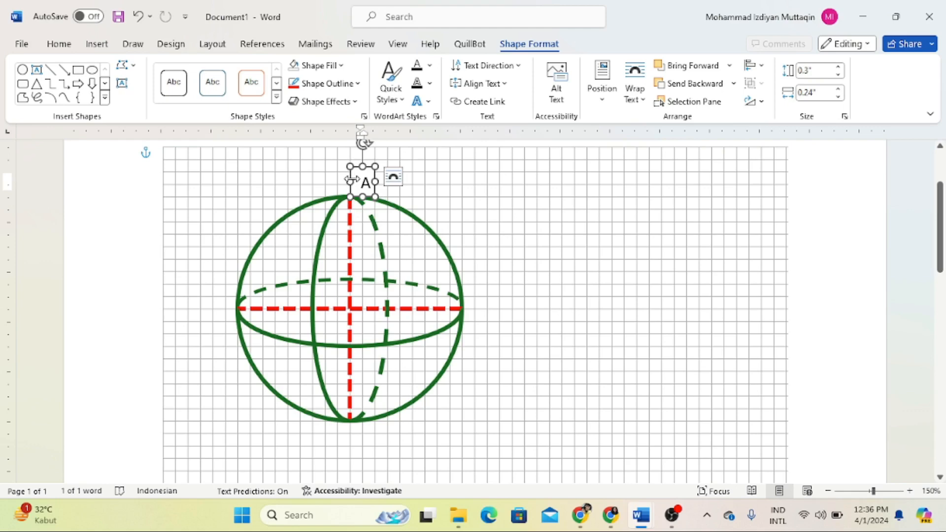
drag(352, 173, 336, 428)
click(469, 434)
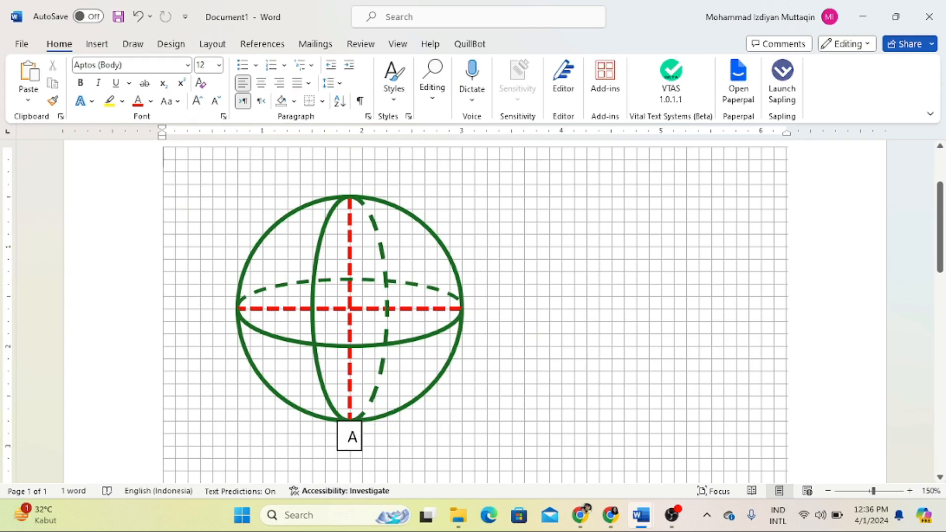
Step: Set the "A" text box to No Fill and No Outline, and deselect it
double_click(352, 437)
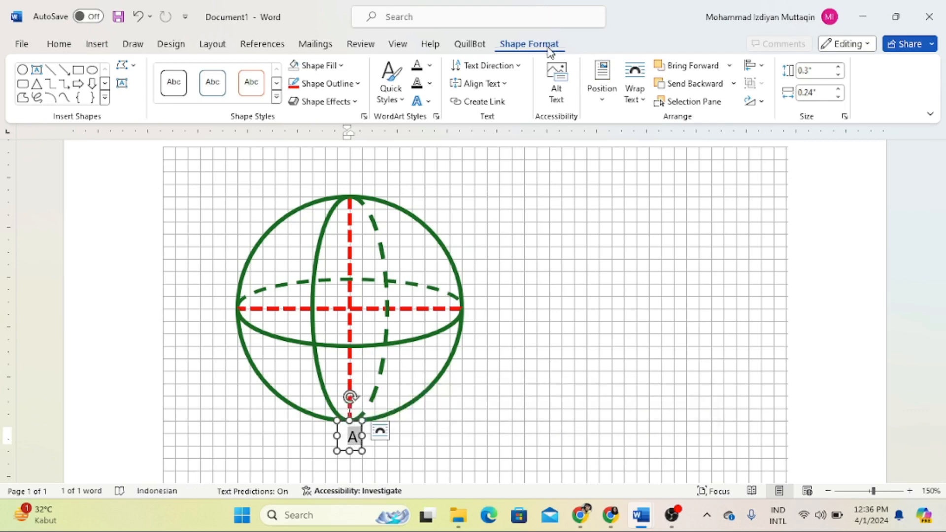
click(342, 68)
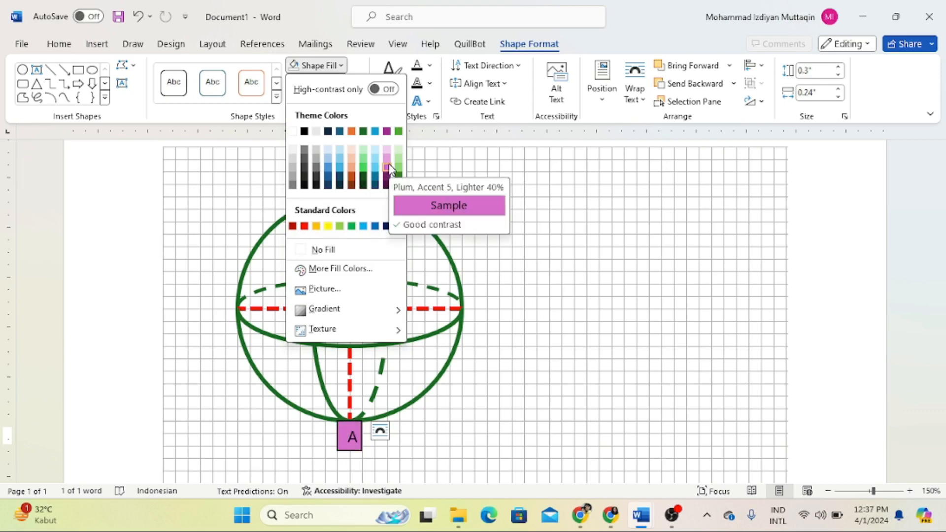
click(350, 253)
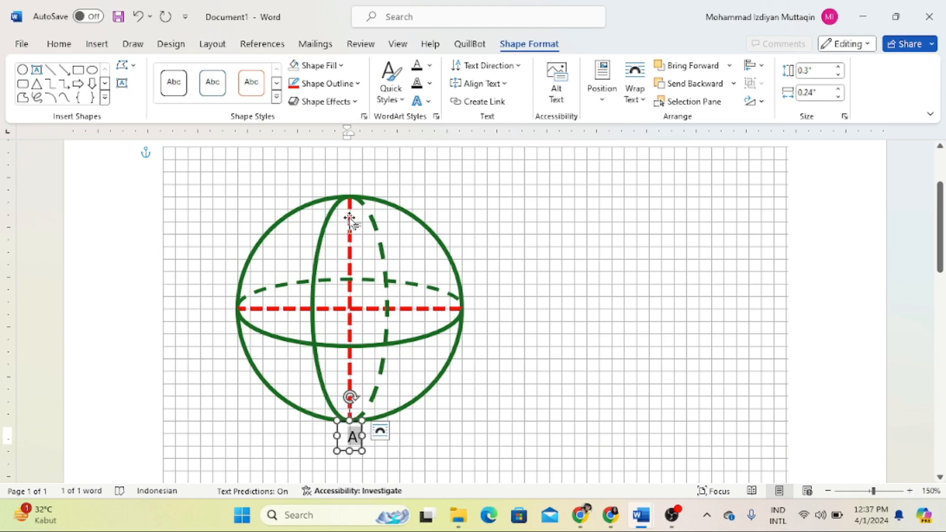
click(358, 84)
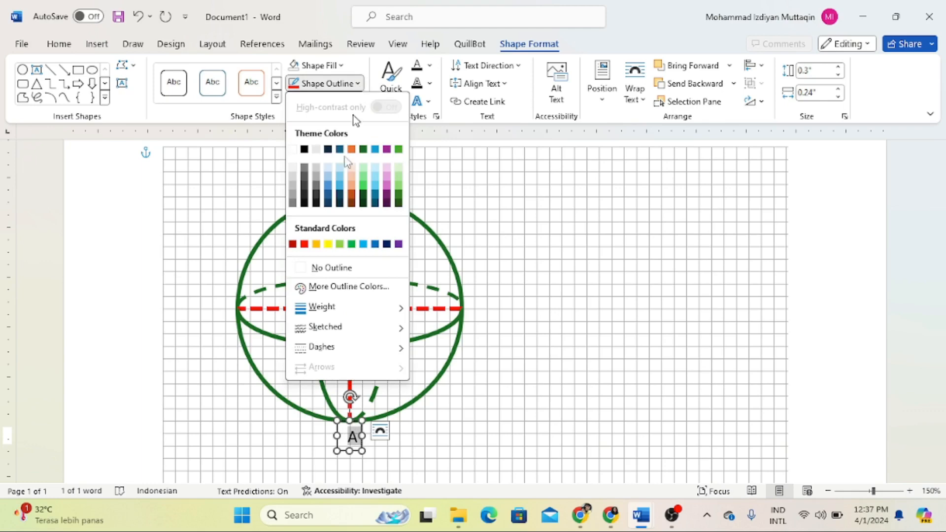
click(343, 269)
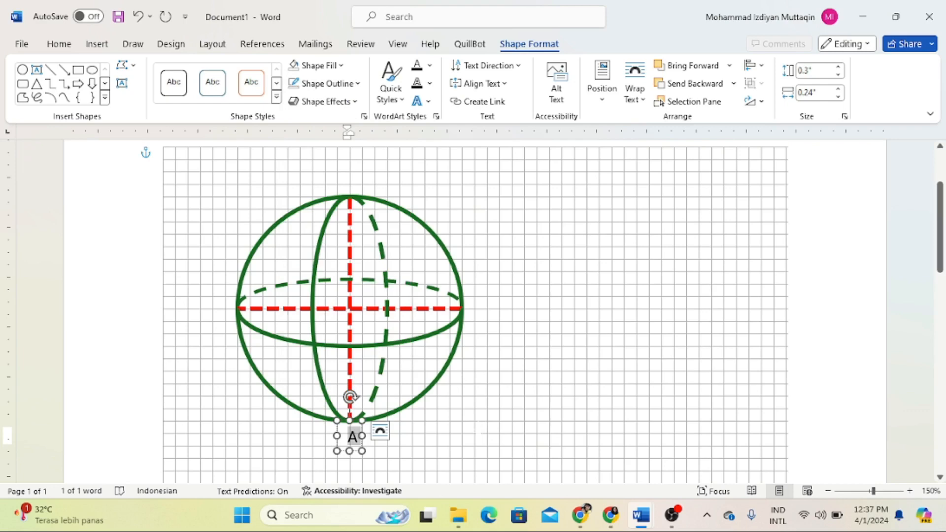
click(319, 423)
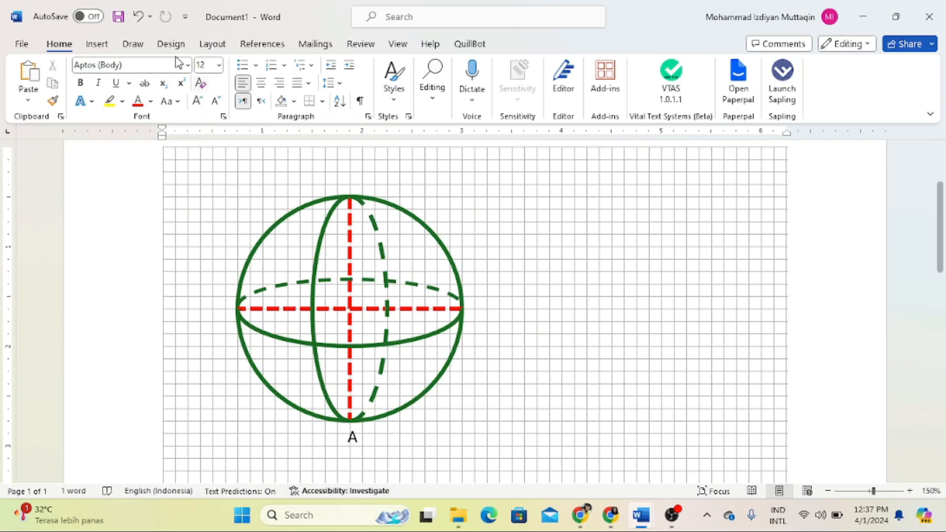
click(97, 43)
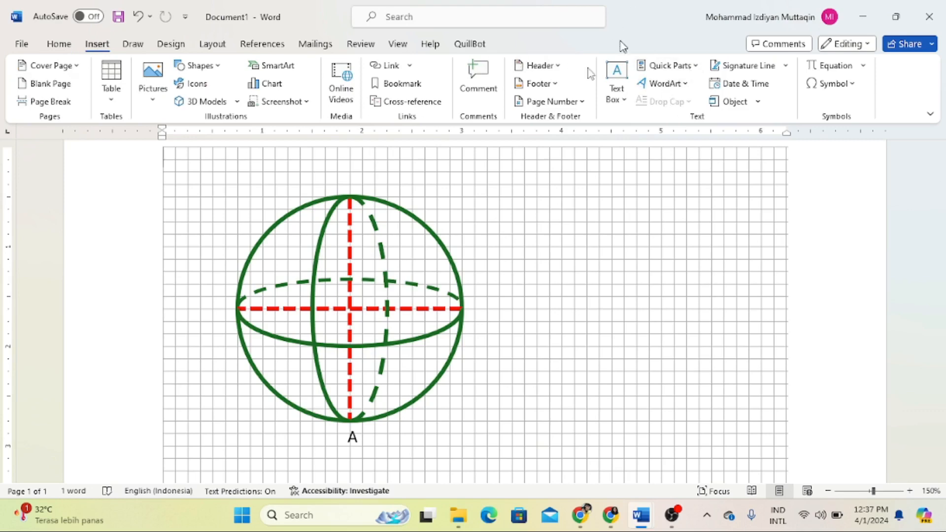
click(617, 100)
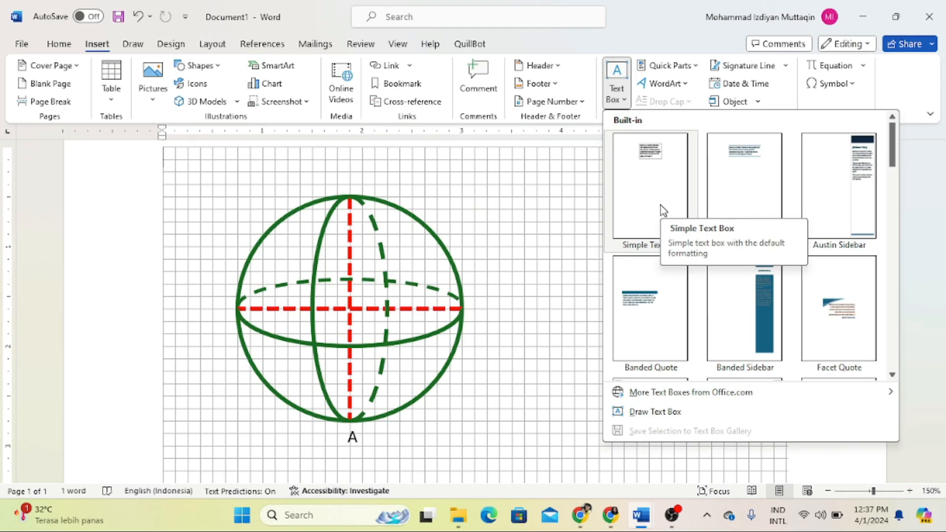
click(569, 216)
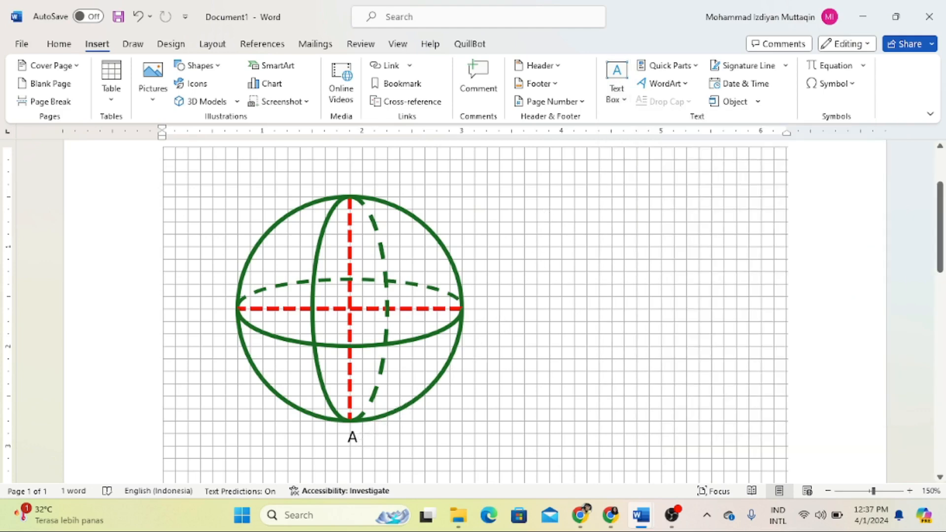
Step: Duplicate the "A" label, place the copy beside the horizontal diameter's right end, and change its text to "B"
click(353, 438)
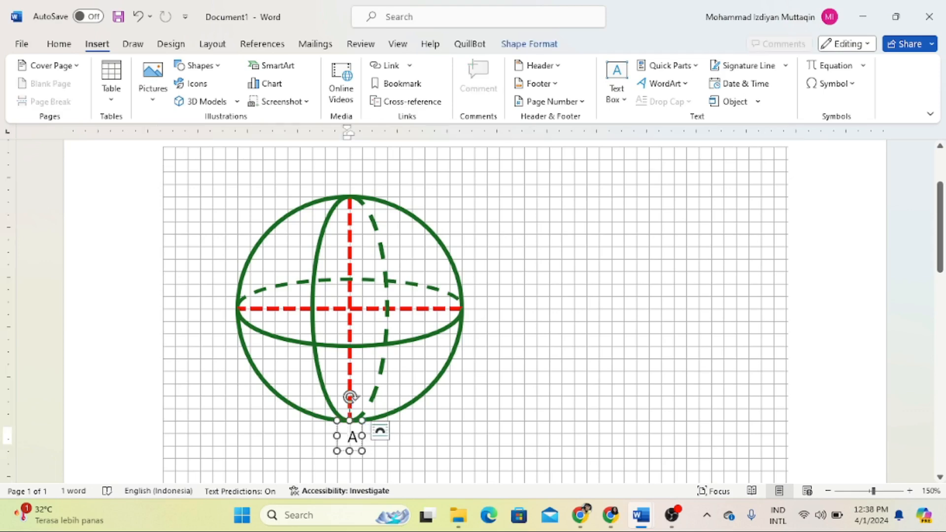
click(338, 446)
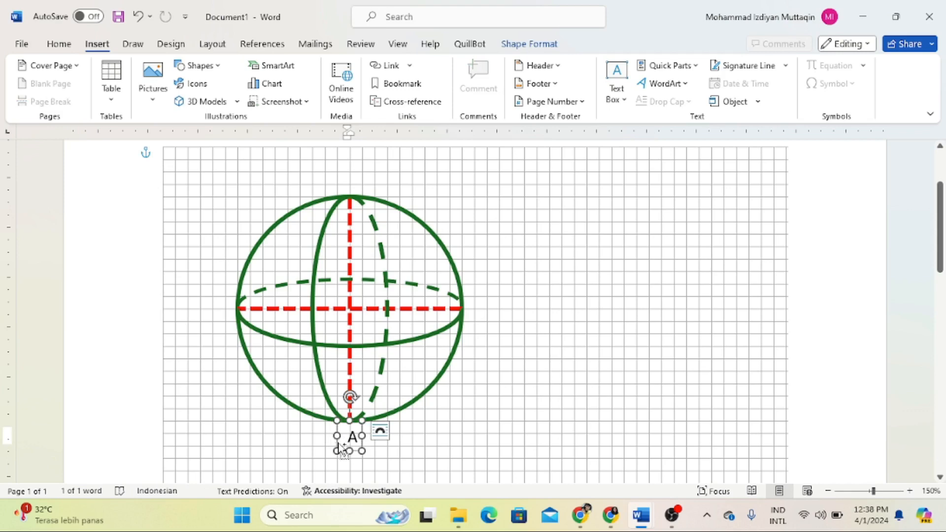
click(513, 380)
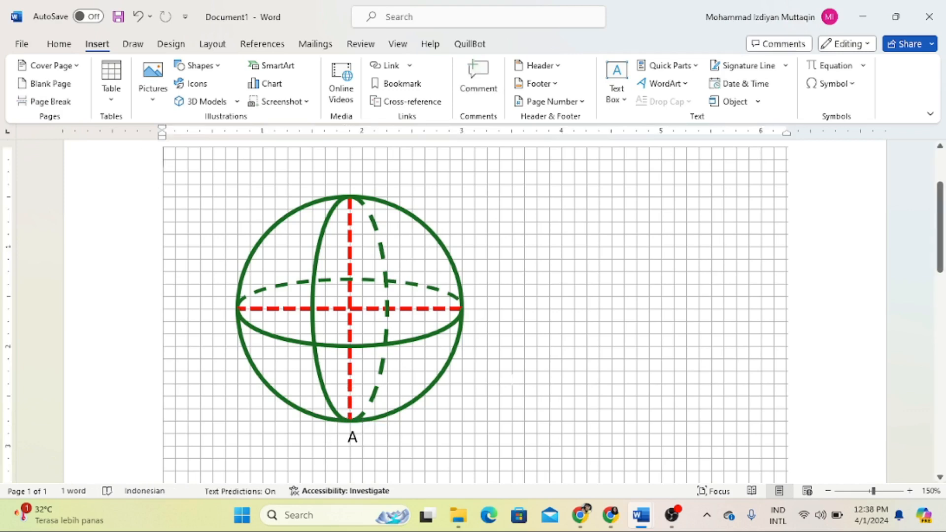
key(ctrl+v)
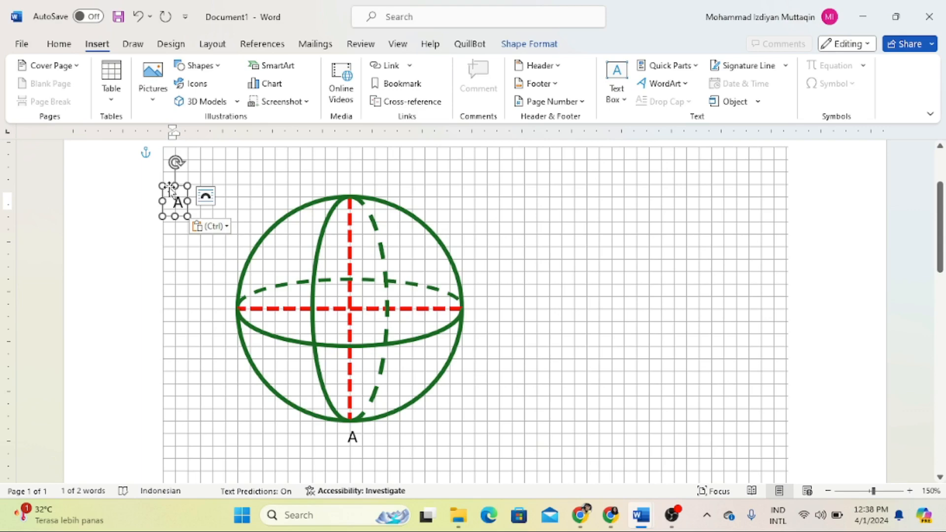
drag(171, 190, 471, 304)
double_click(478, 312)
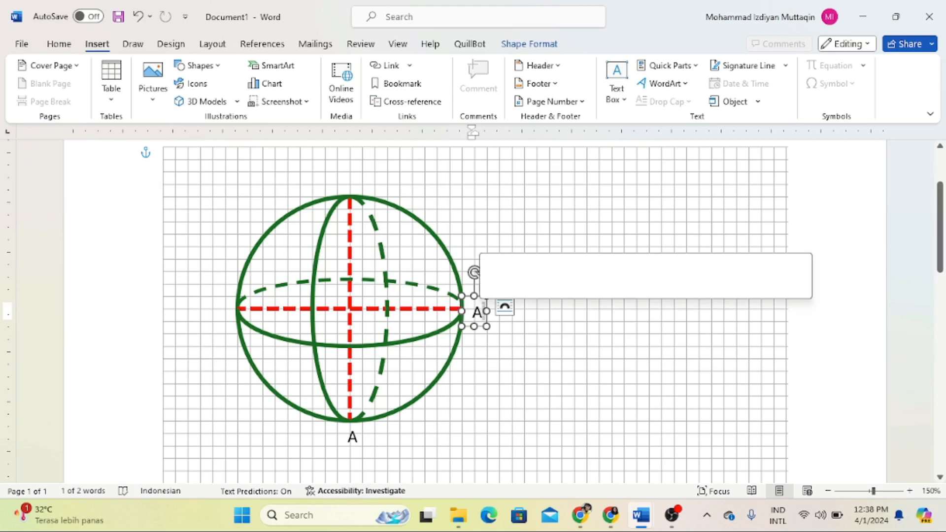
key(BackSpace)
text(B)
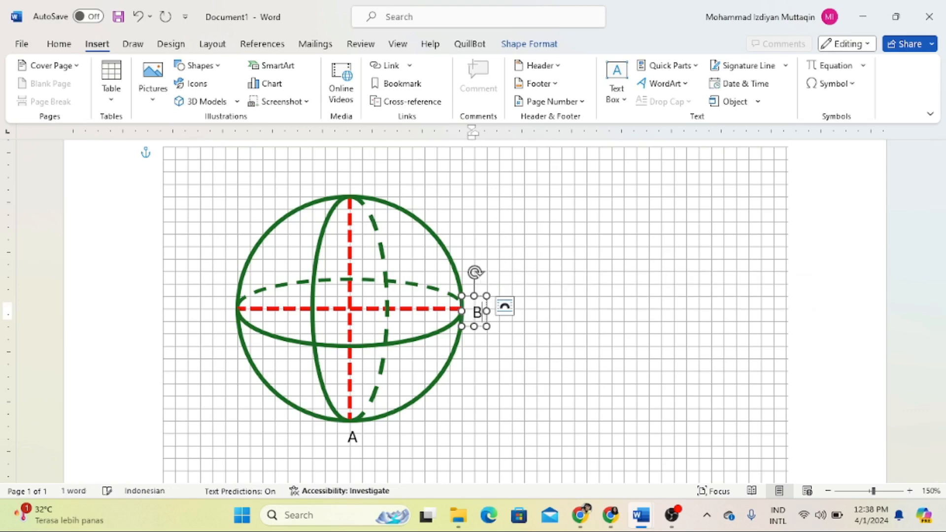
click(558, 297)
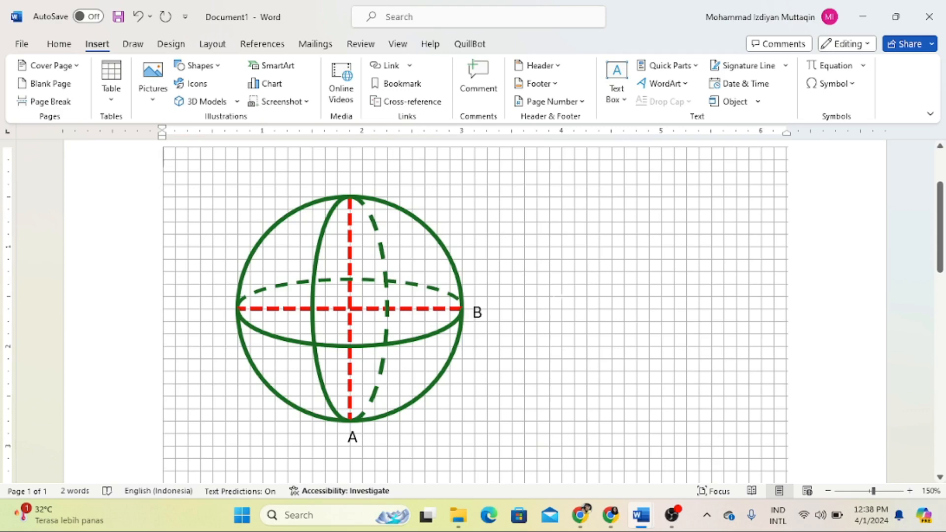
Step: Paste another copy of the "A" label just above the sphere's highest point and change its text to "C"
key(ctrl+v)
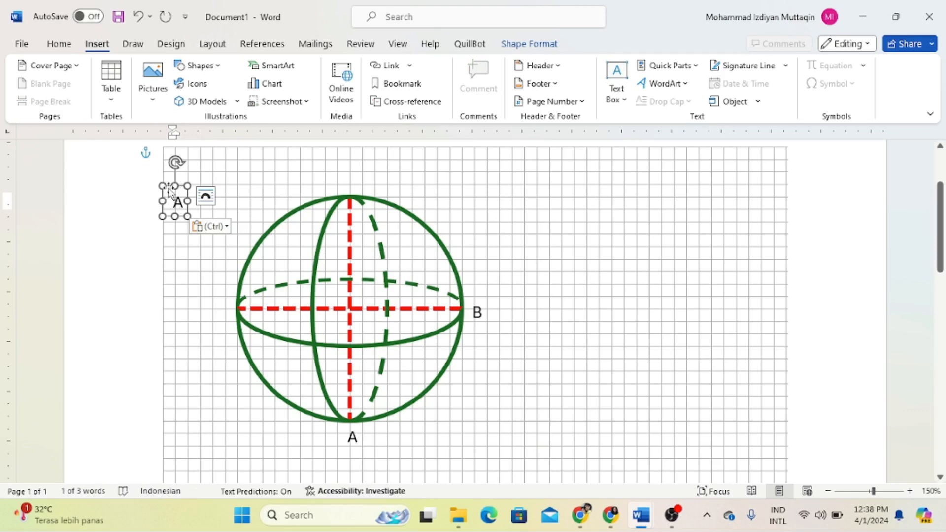
drag(170, 192, 345, 168)
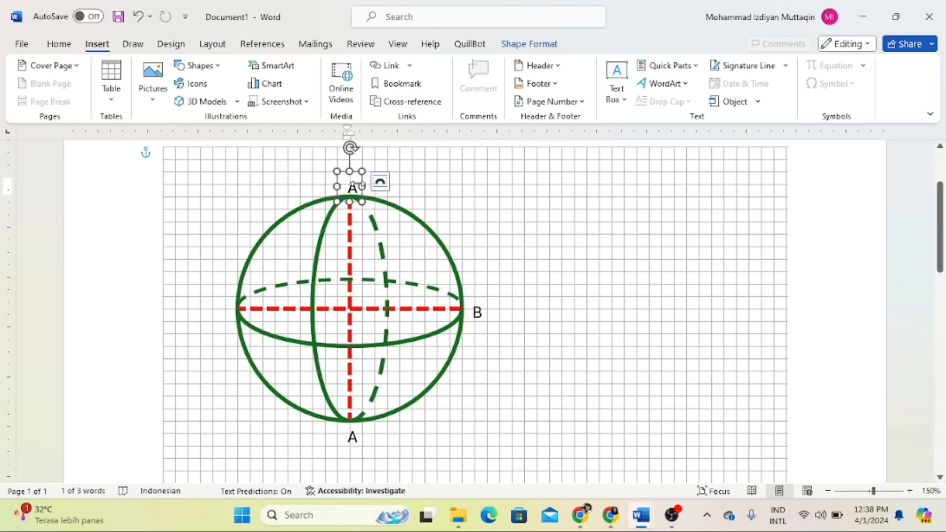
drag(358, 185, 359, 186)
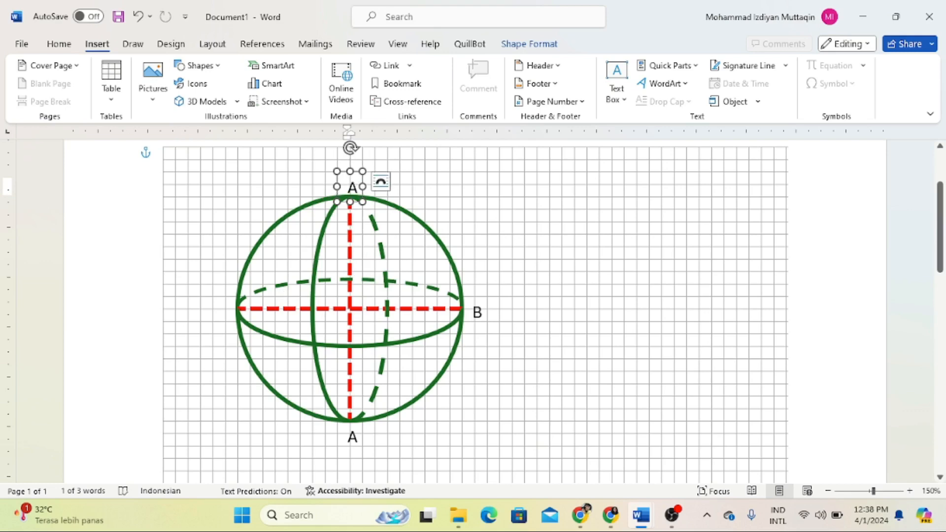
text(C)
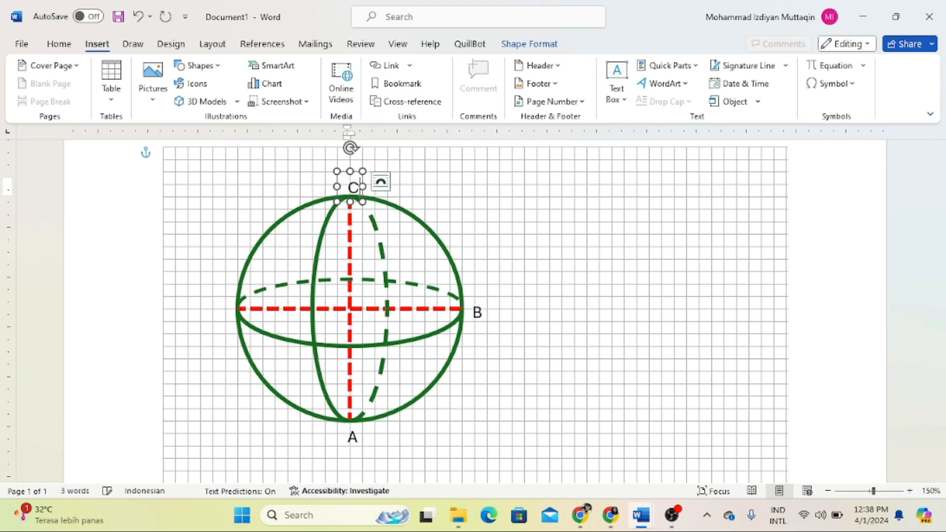
click(402, 199)
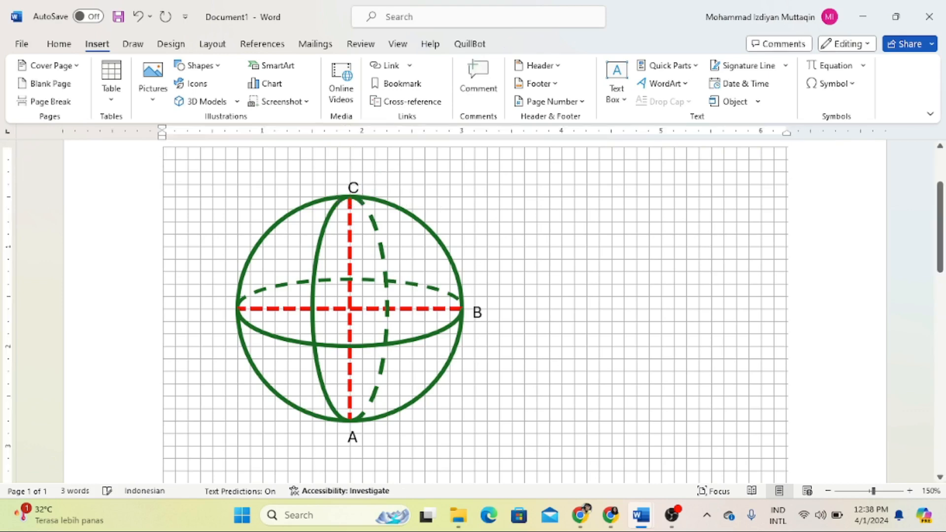
Step: Paste a further copy of the "A" label beside the horizontal diameter's left end and change its text to "D"
key(ctrl+v)
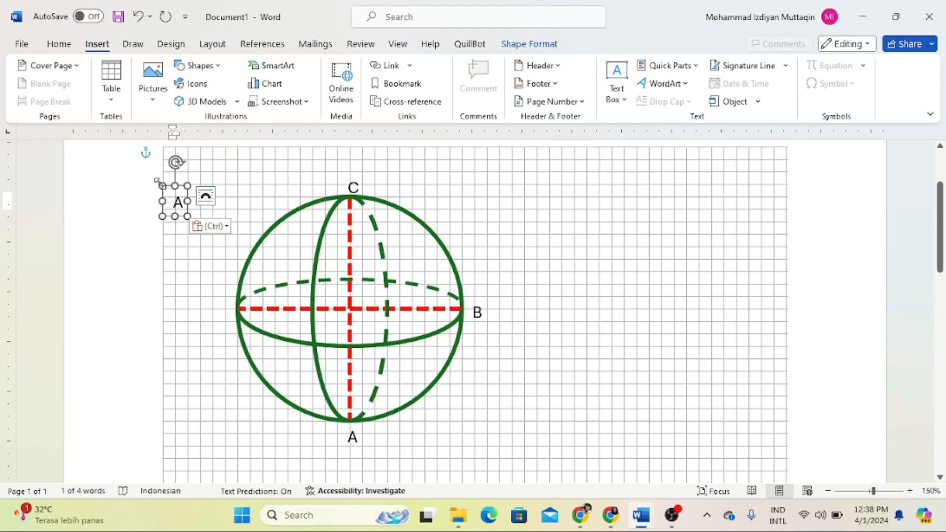
mouse_move(172, 192)
mouse_down()
mouse_move(207, 249)
mouse_move(220, 305)
mouse_up()
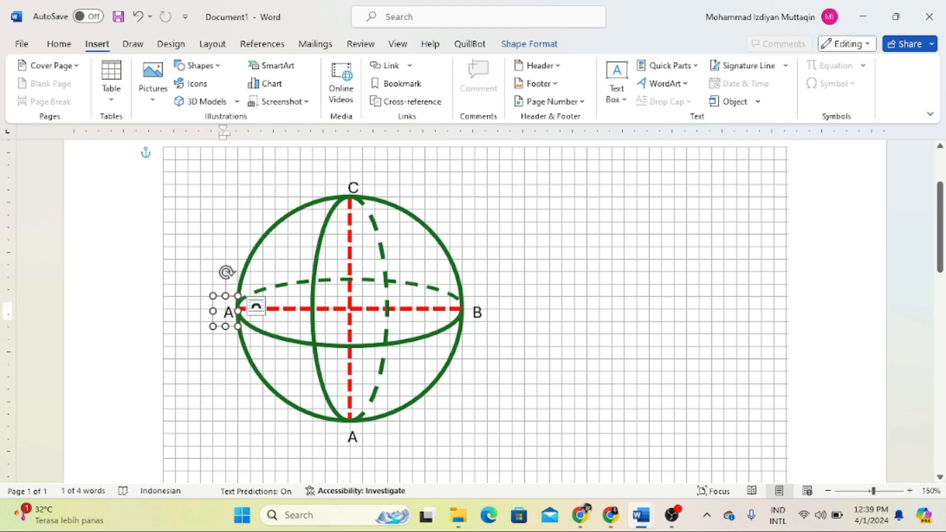
click(232, 313)
key(BackSpace)
text(D)
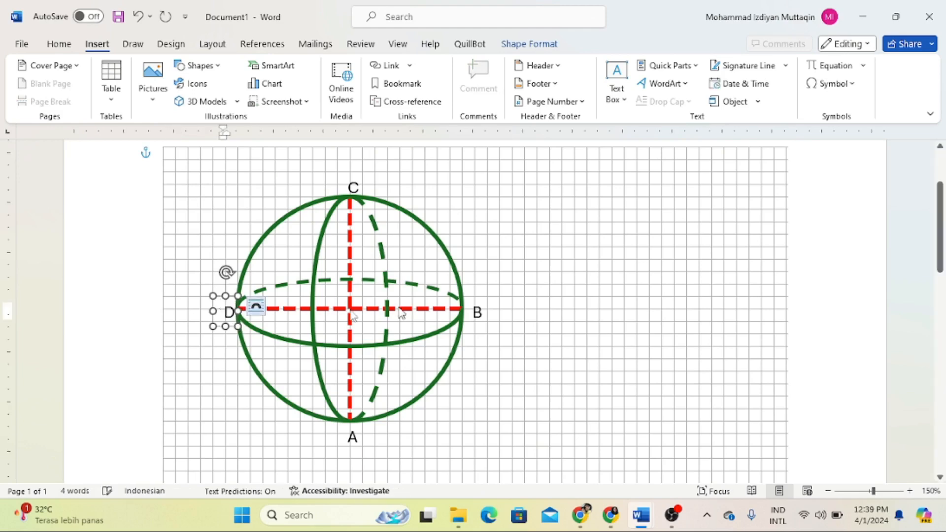
click(518, 256)
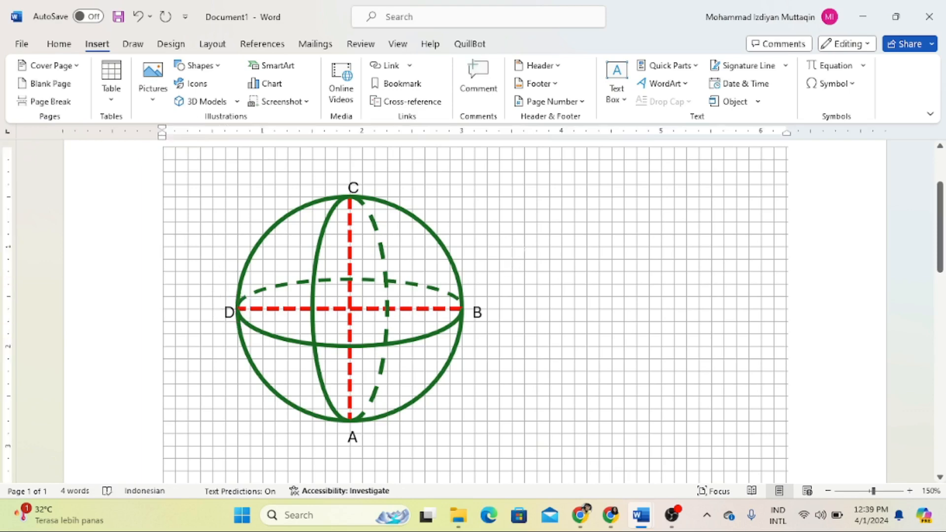
Step: Paste another copy of the "A" label just above and beside the diameters' crossing point, and change its text to "O"
key(ctrl+v)
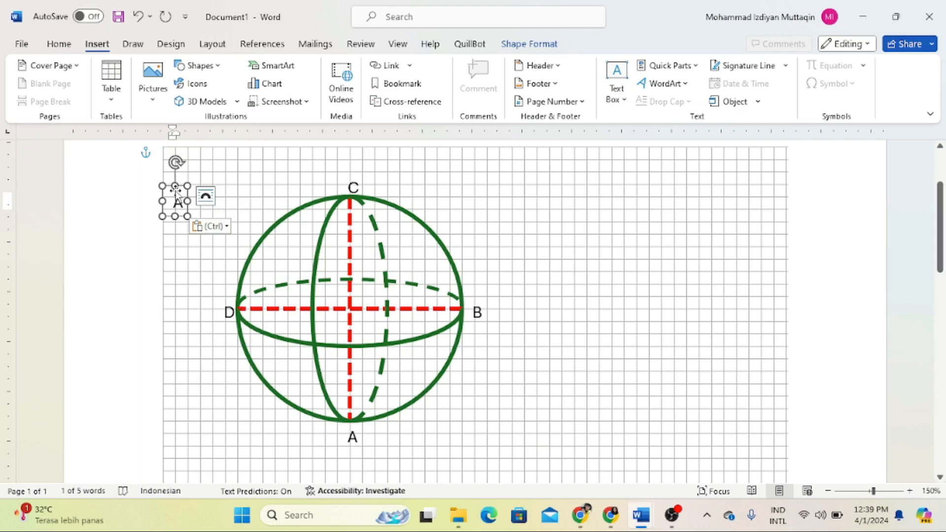
drag(175, 186, 241, 196)
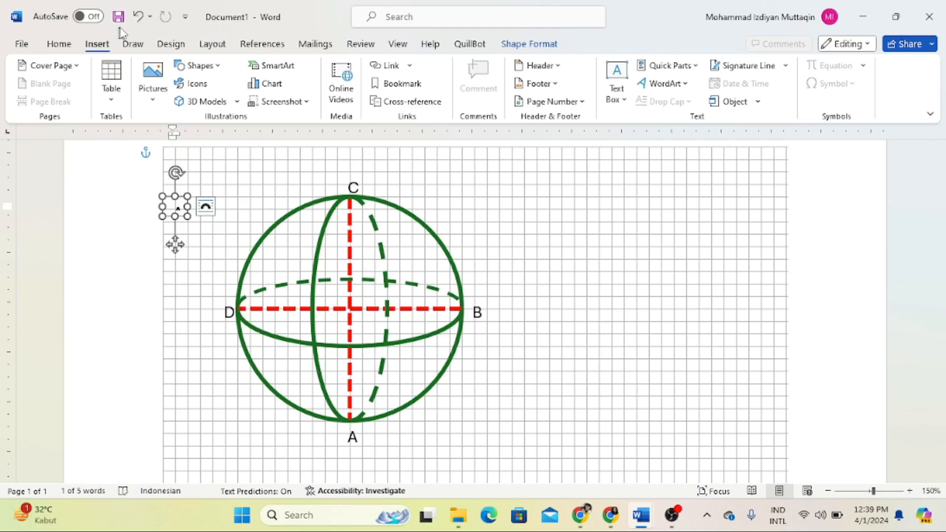
click(138, 19)
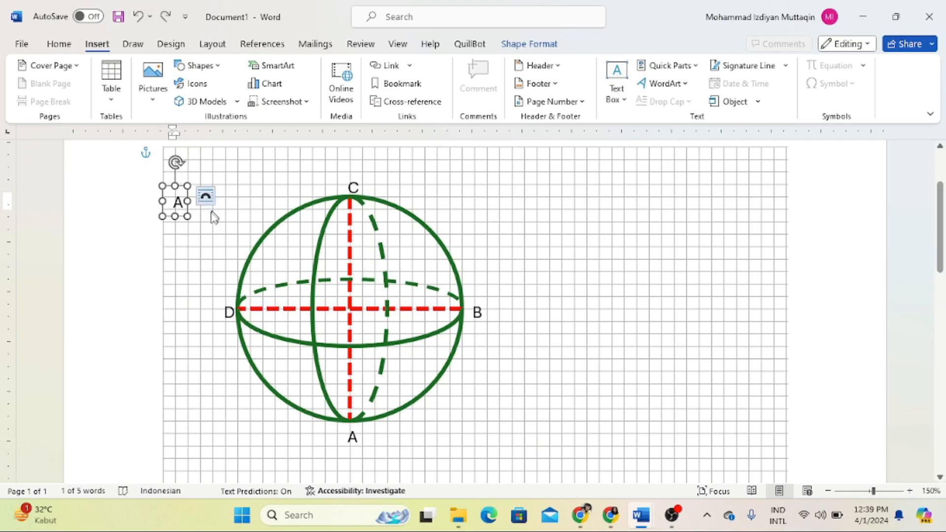
drag(181, 190, 202, 205)
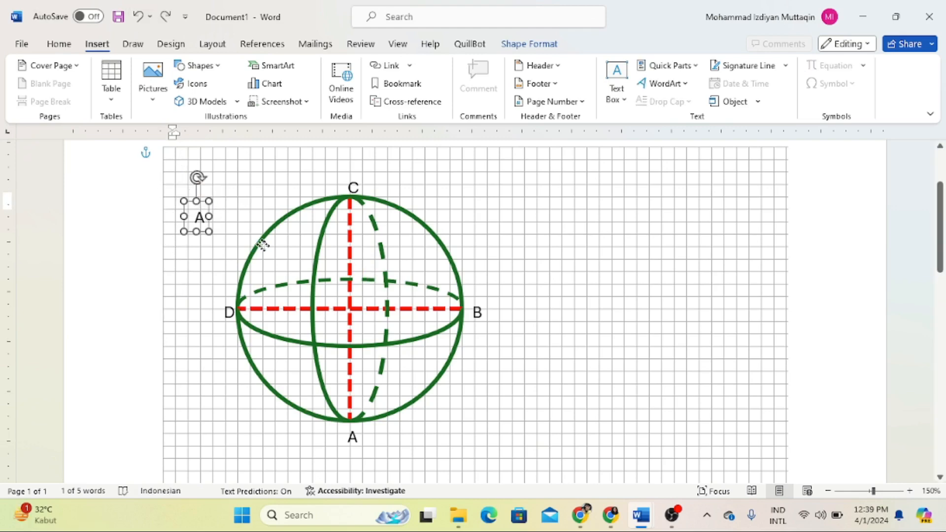
drag(263, 245, 344, 293)
key(Delete)
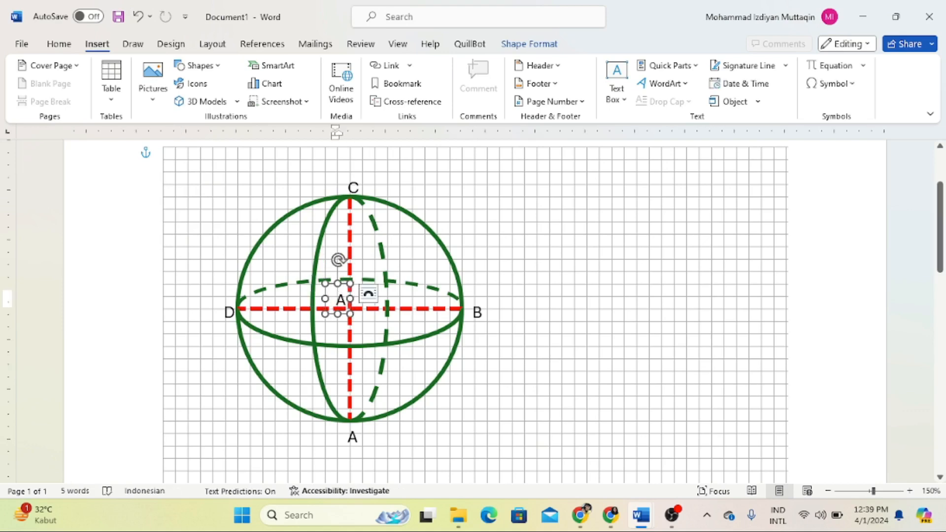
text(O)
click(164, 158)
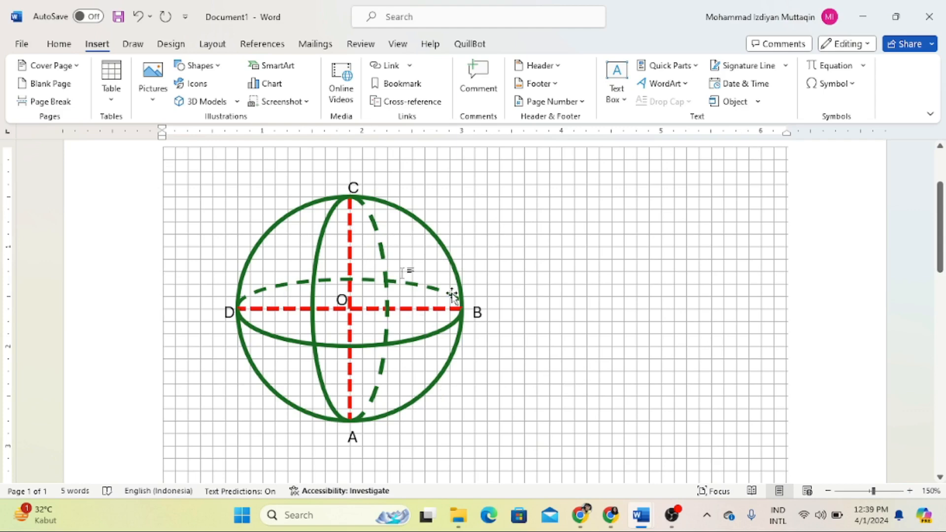
Step: Switch to the reference document, shift its grouped sphere figure toward the middle of the page, and return to Document1
mouse_move(648, 527)
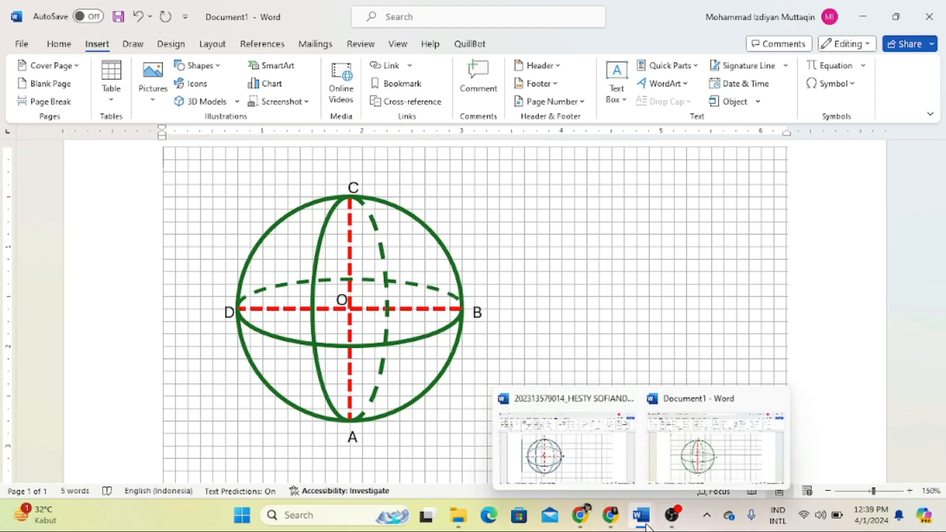
click(596, 467)
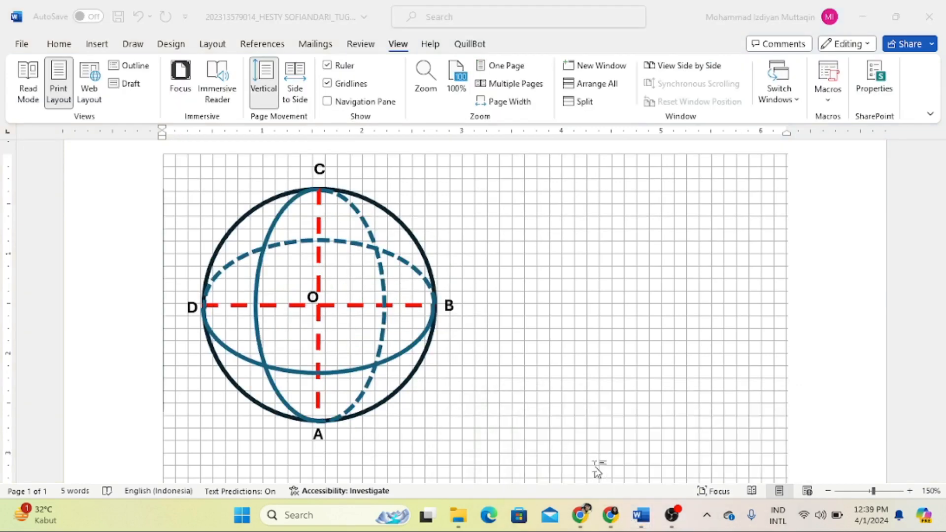
click(297, 295)
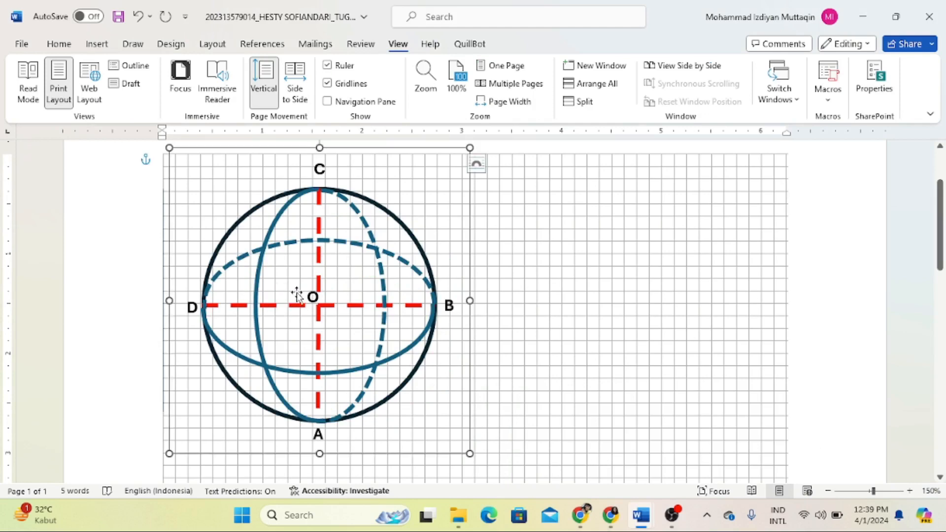
drag(297, 295, 425, 288)
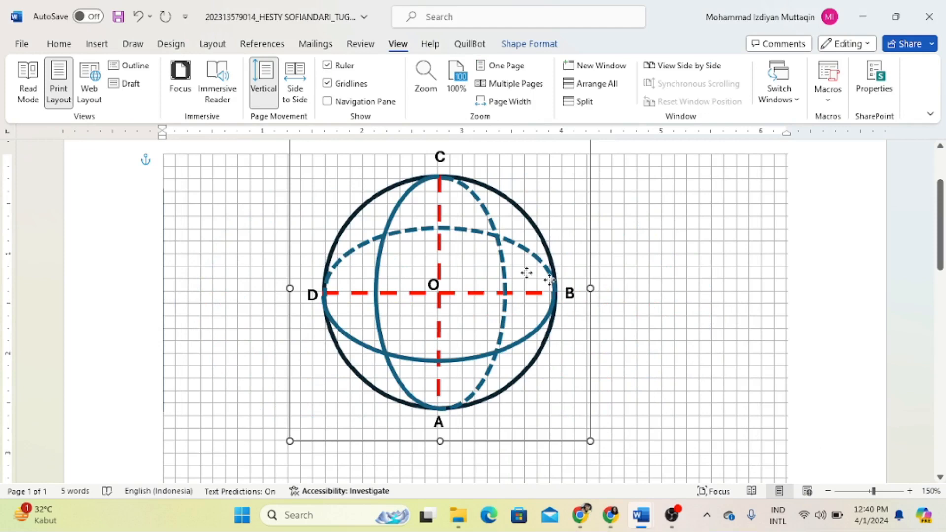
drag(551, 280, 442, 281)
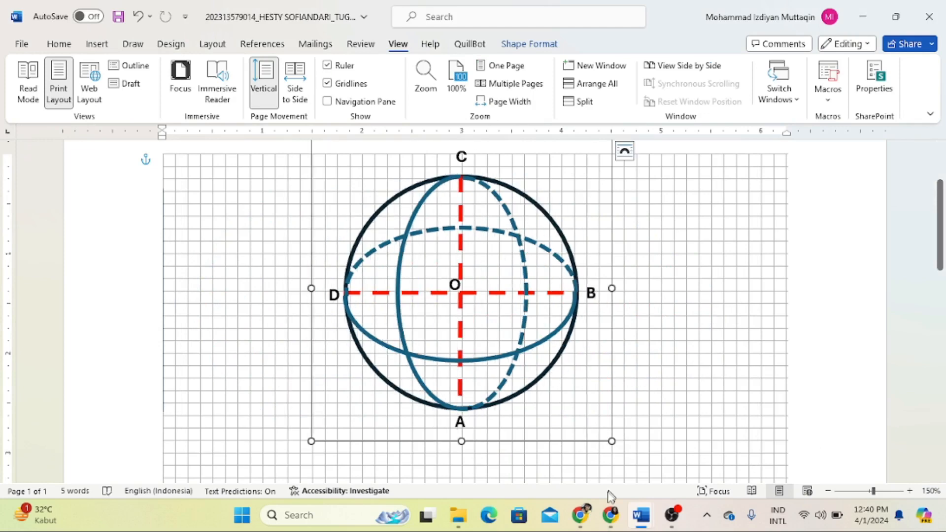
click(611, 525)
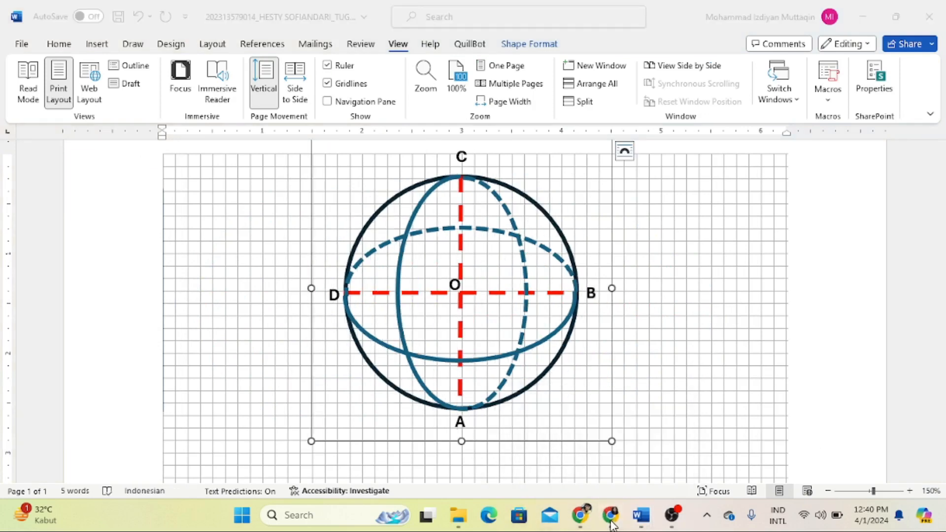
click(611, 526)
mouse_move(643, 521)
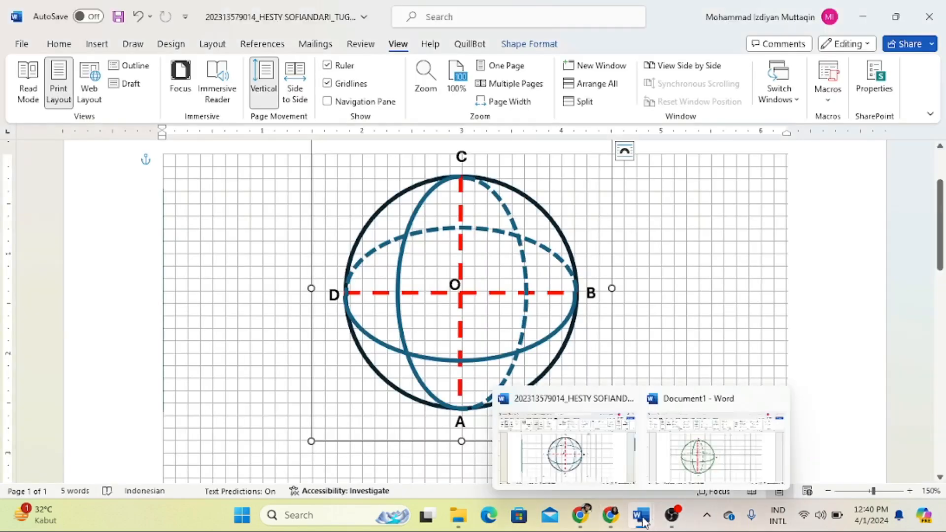
click(699, 465)
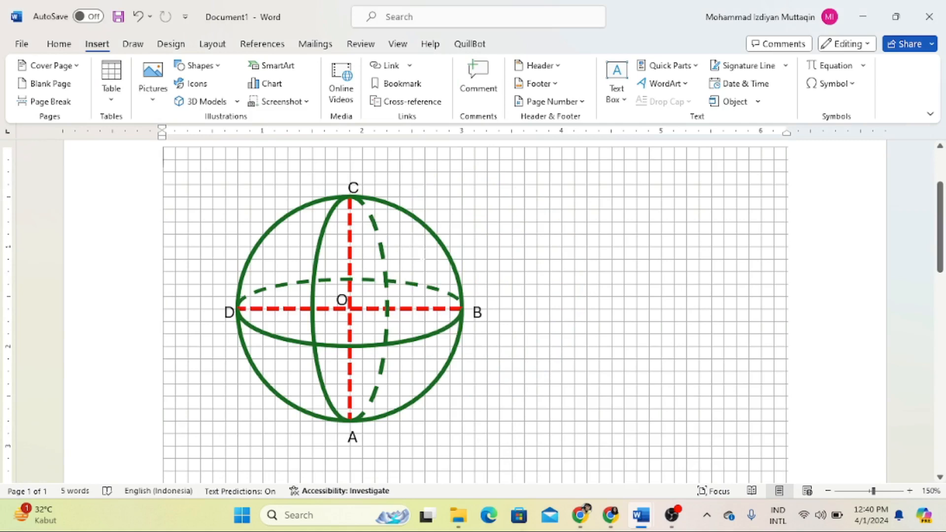
Step: Try moving the outer circle away from the rest of the sphere, and undo the move
click(444, 254)
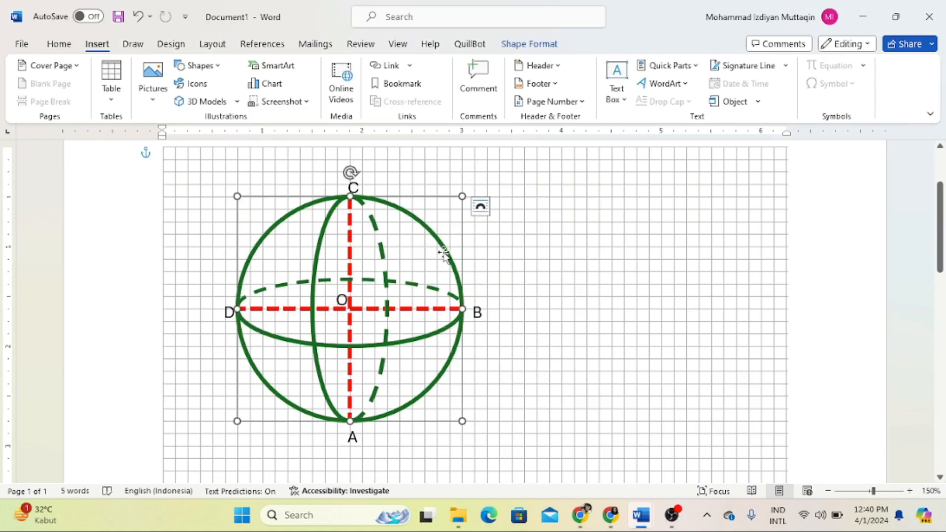
drag(444, 254, 694, 240)
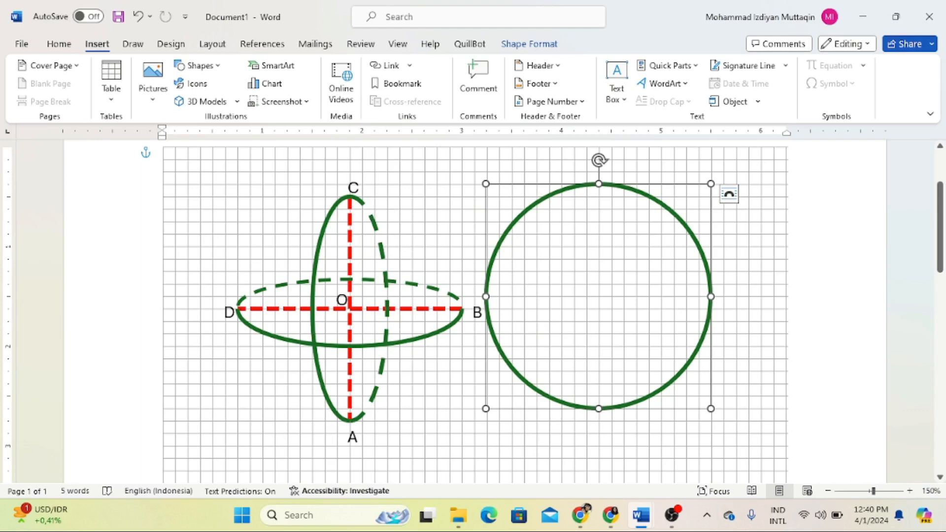
click(139, 16)
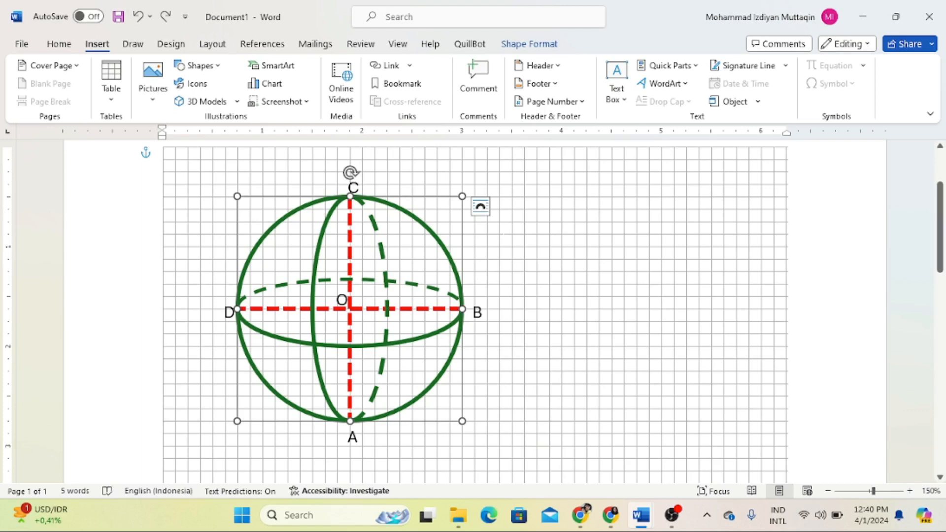
click(504, 234)
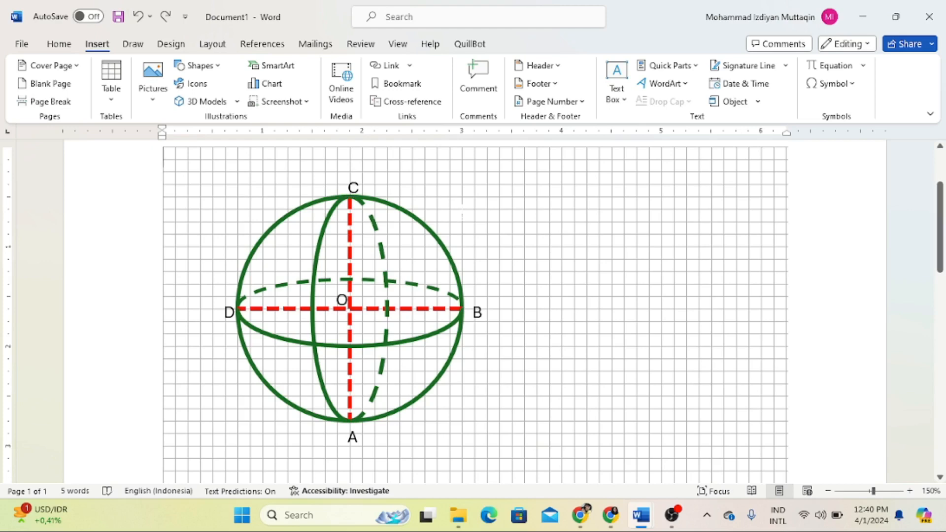
click(405, 214)
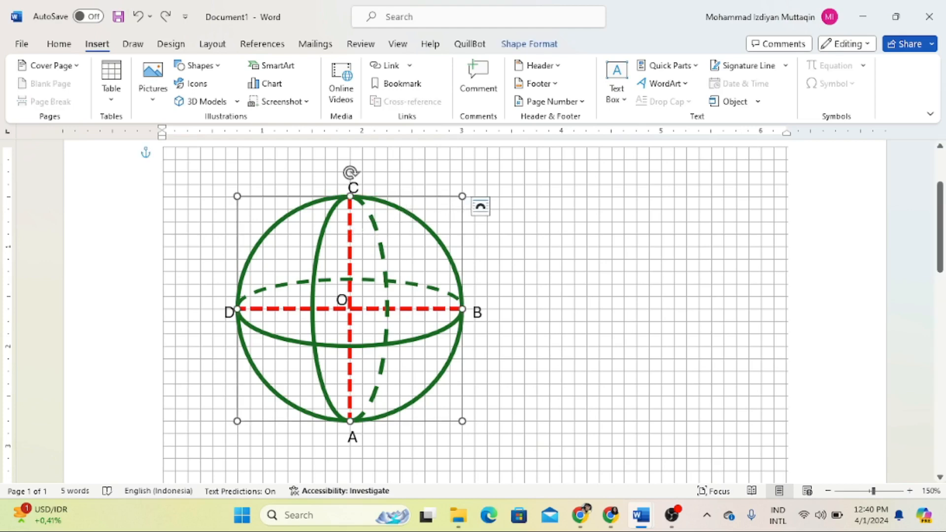
click(351, 242)
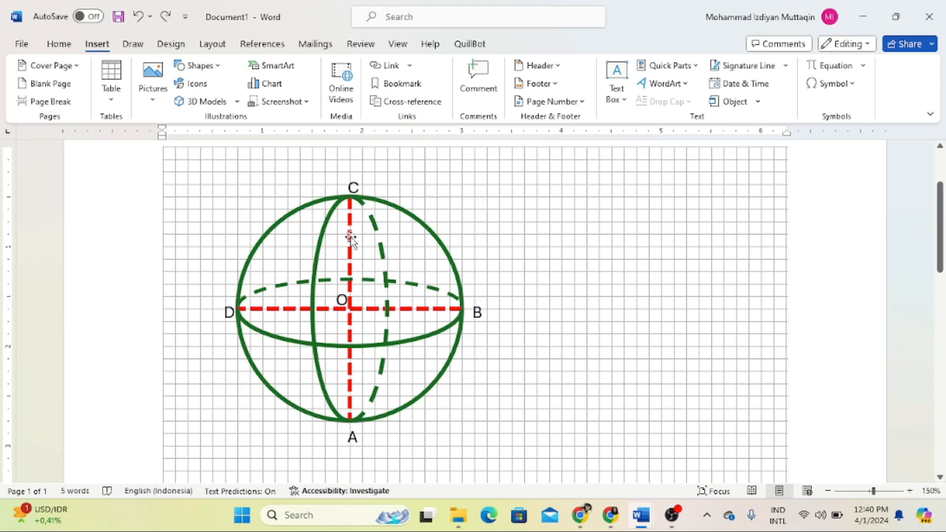
click(413, 222)
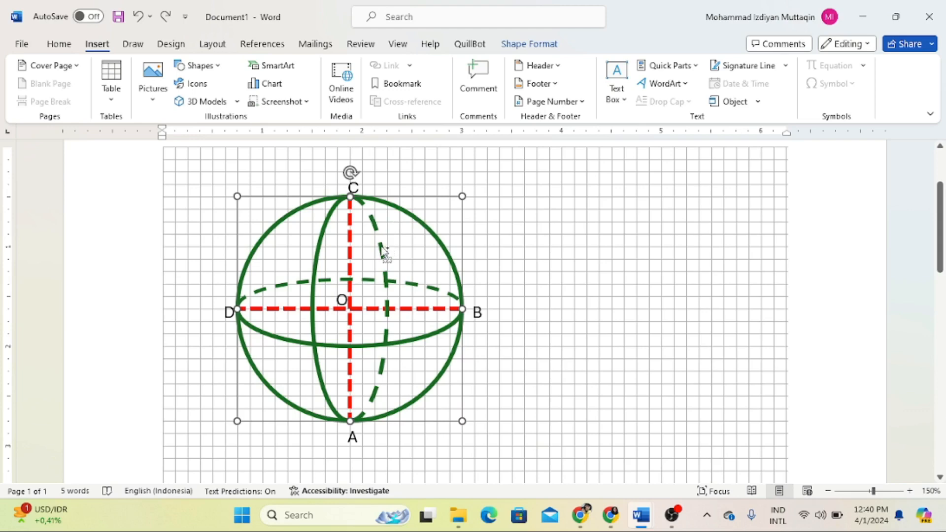
shift+click(383, 254)
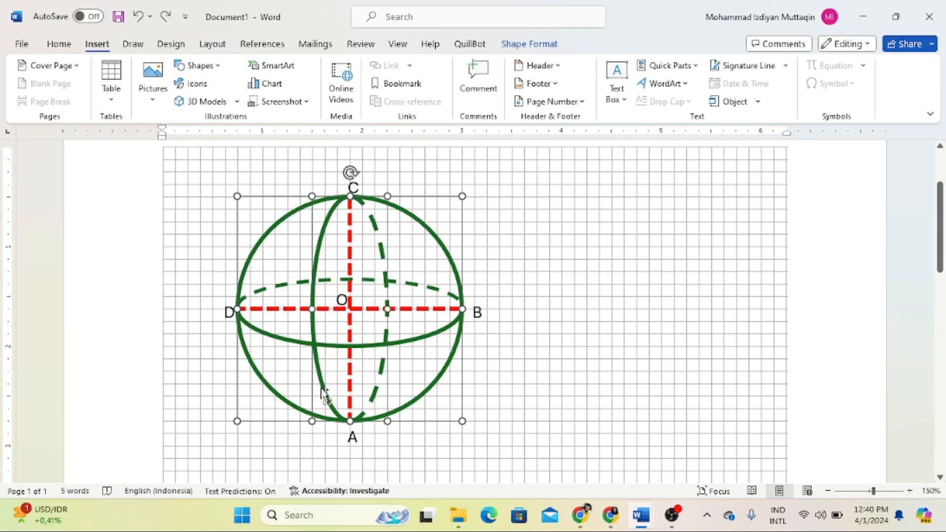
shift+click(448, 331)
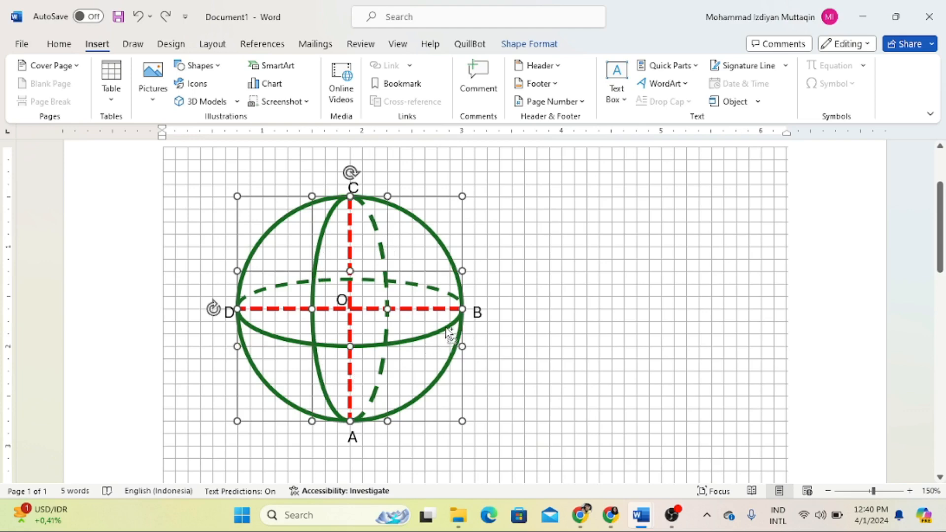
shift+click(452, 363)
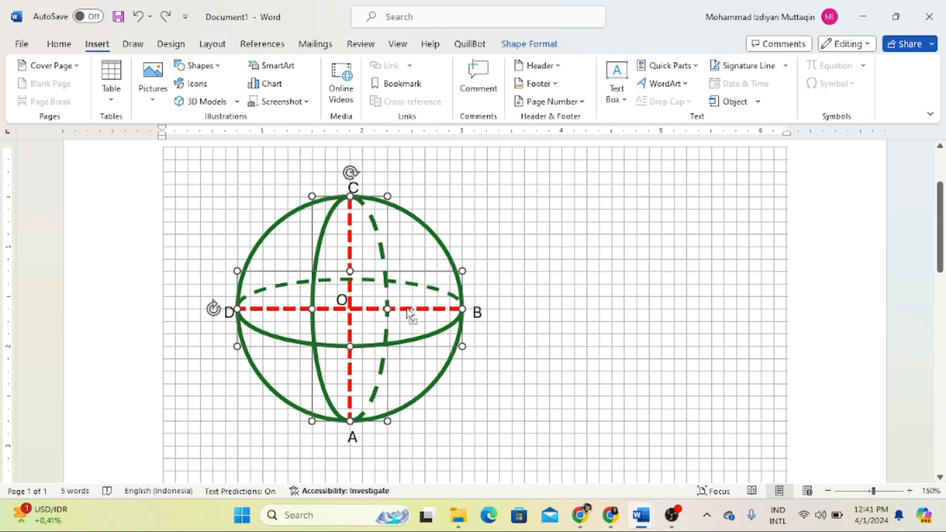
shift+click(349, 293)
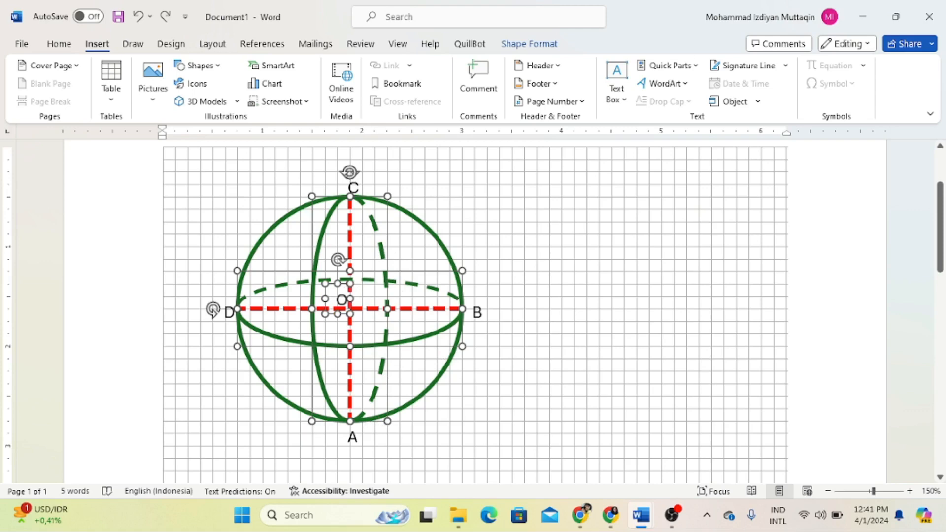
Step: Group the outer circle, horizontal diameter, lower solid half-ellipse, right dashed half-ellipse, and the labels "A", "B", "C" and "D"
click(351, 441)
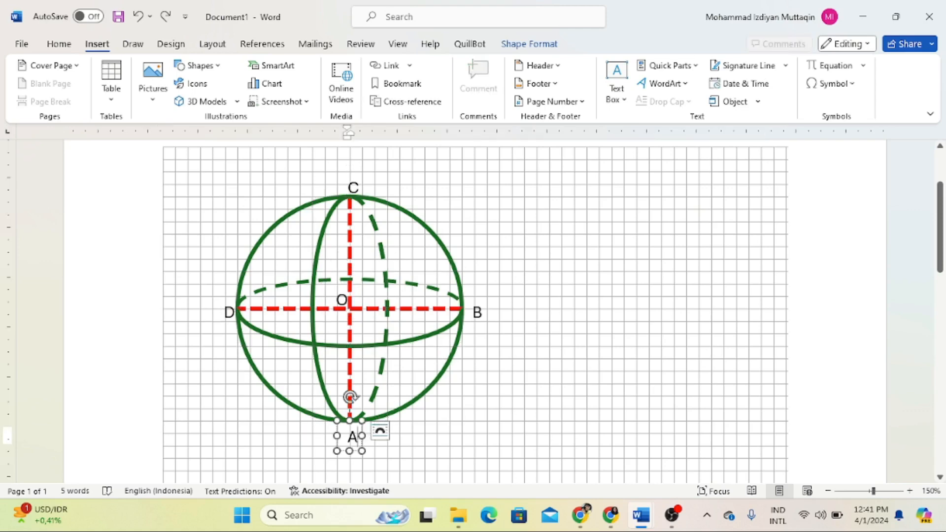
shift+click(419, 342)
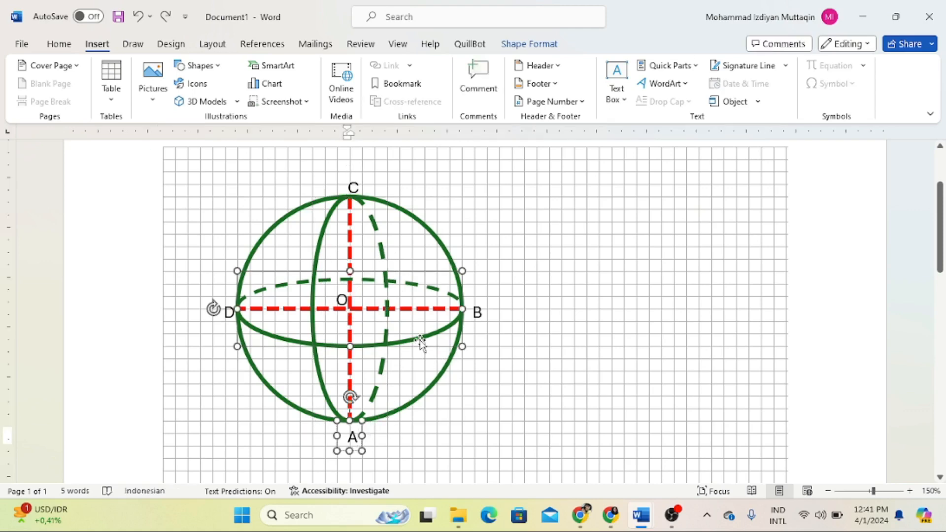
shift+click(377, 400)
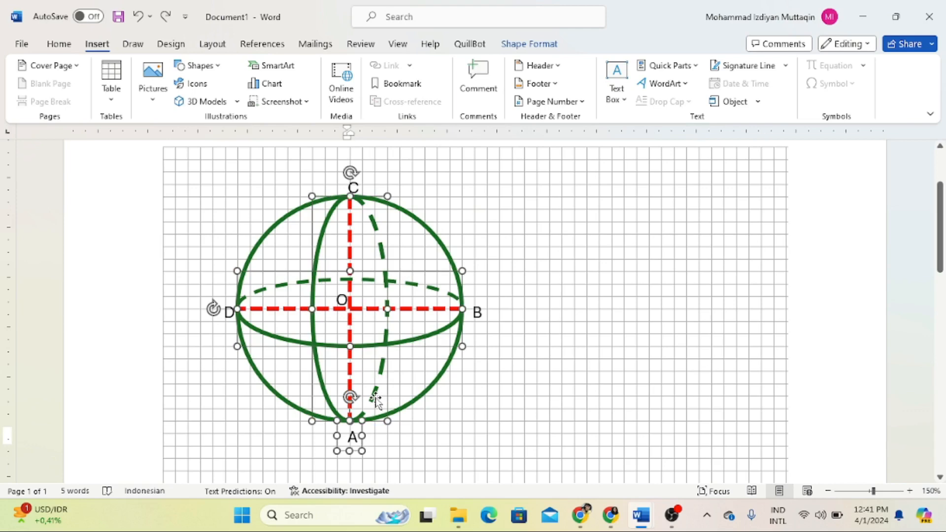
shift+click(463, 311)
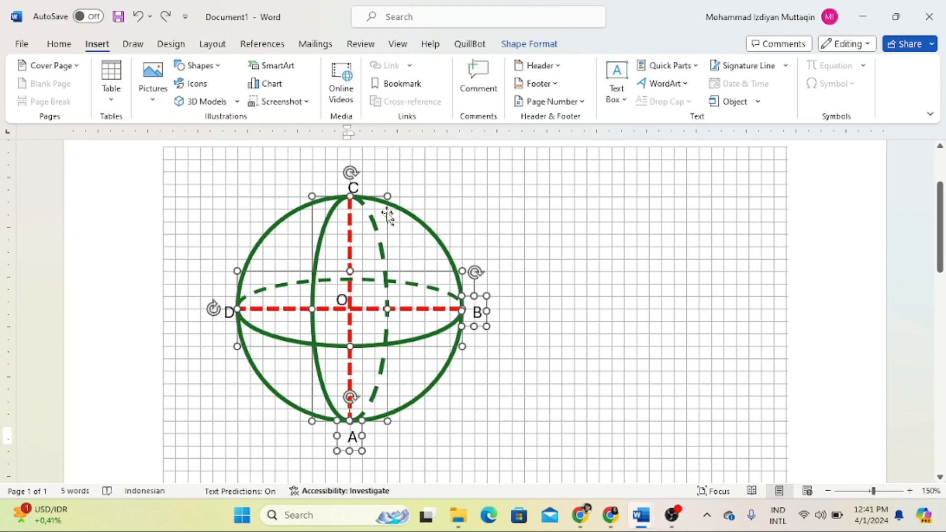
shift+click(353, 188)
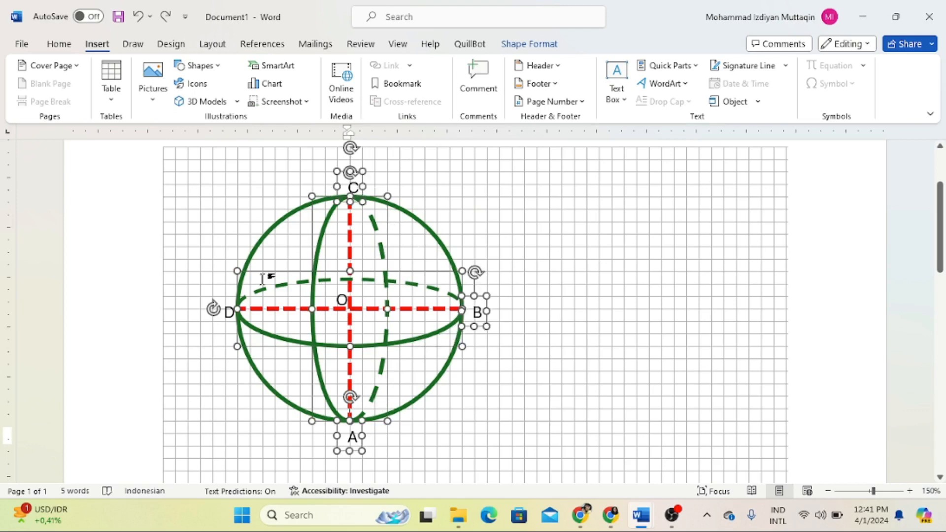
shift+click(228, 312)
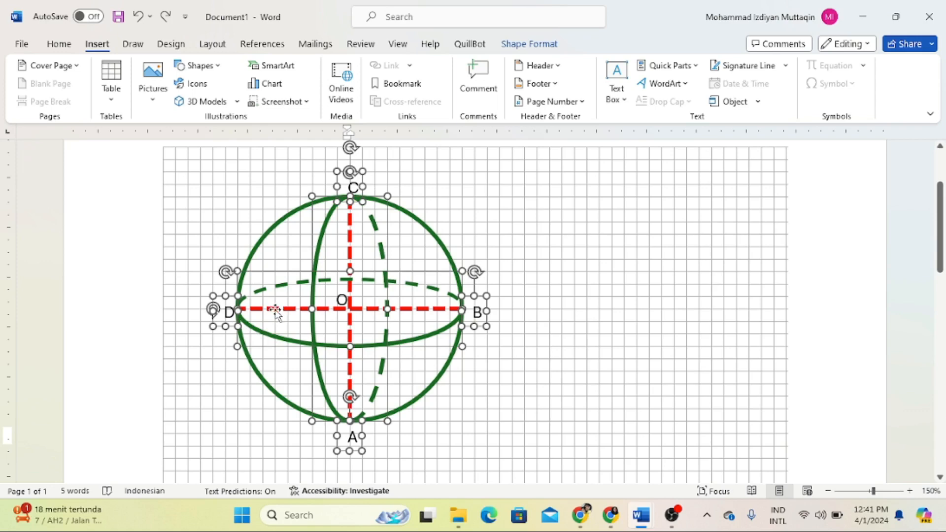
shift+click(292, 411)
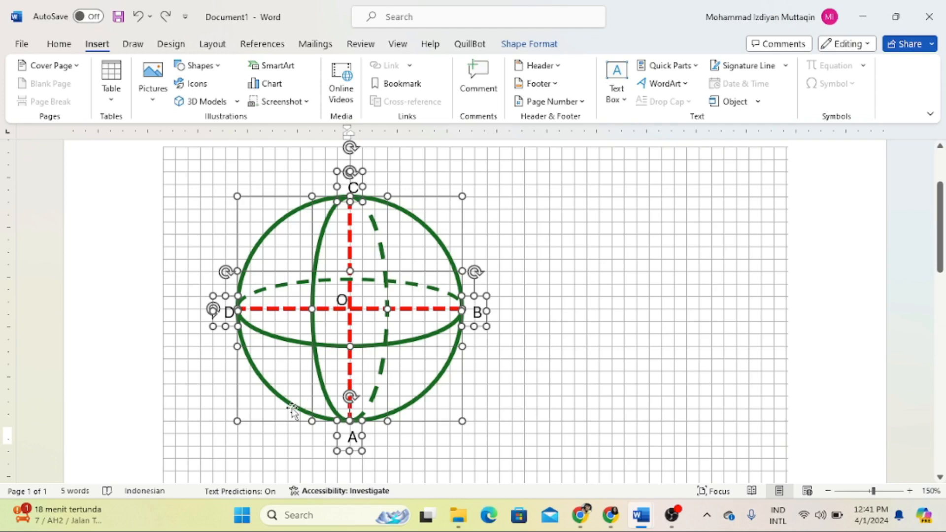
shift+click(377, 392)
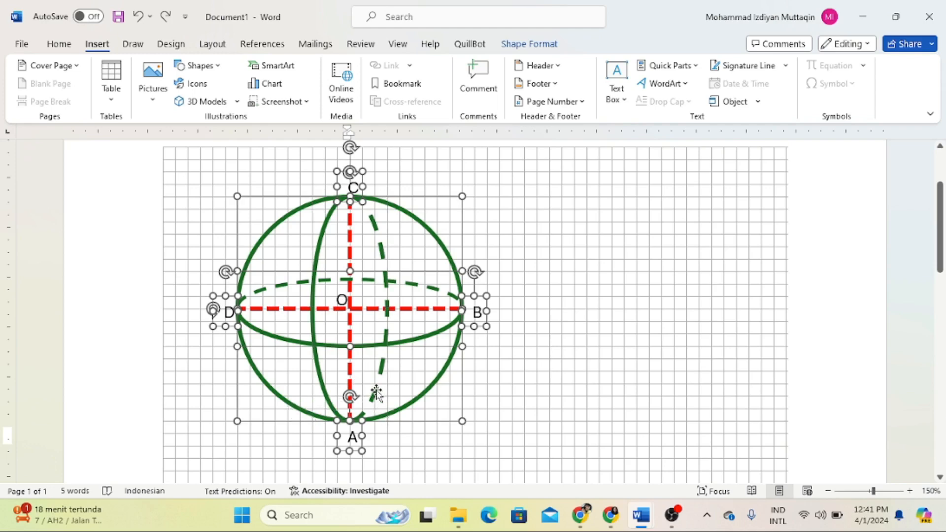
shift+click(377, 392)
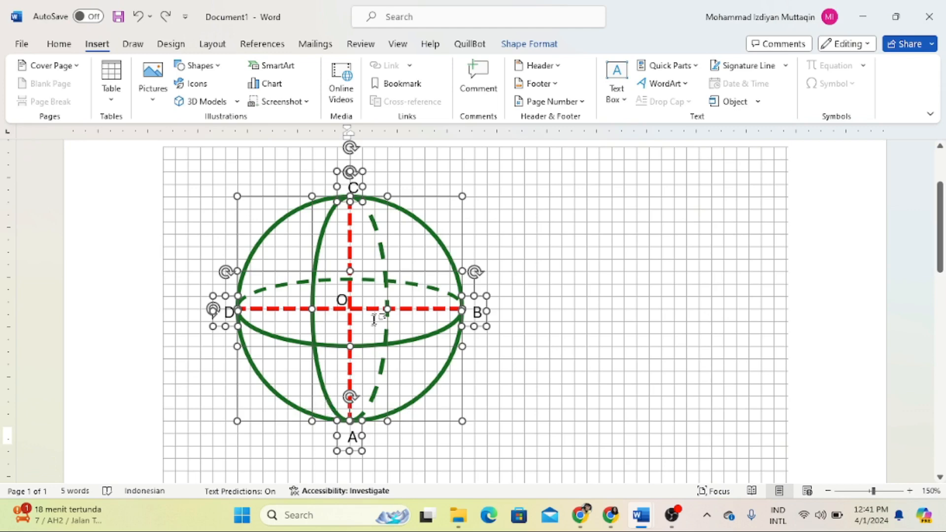
right_click(390, 246)
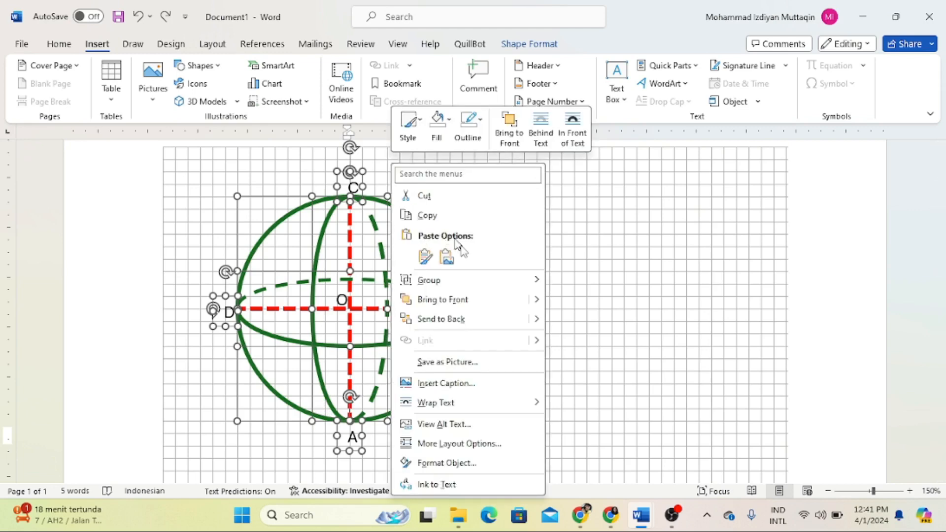
mouse_move(434, 286)
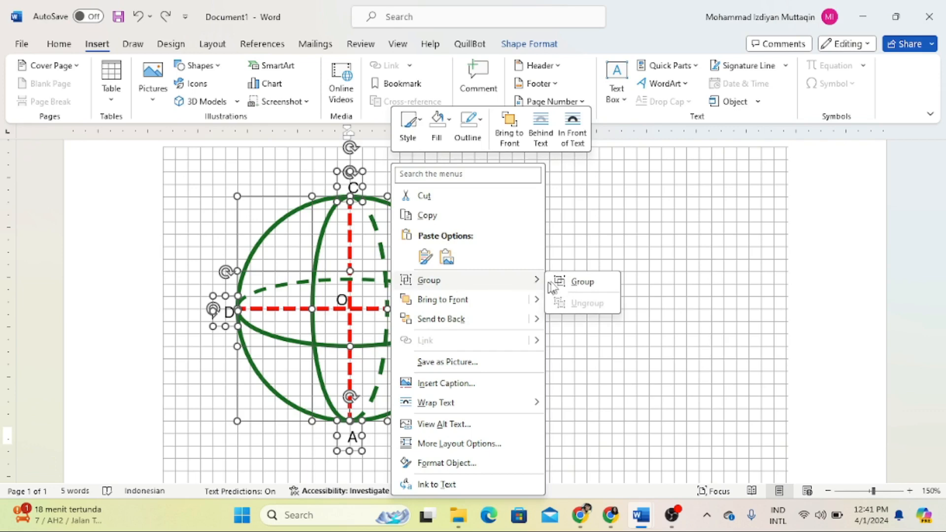
click(577, 286)
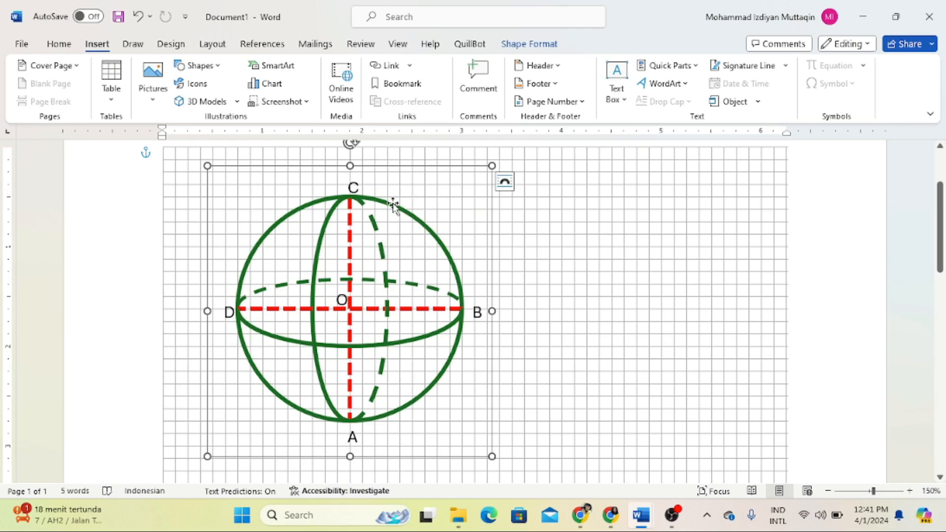
Step: Try moving the new group across the grid to check which parts it includes, undo the move, and deselect it
drag(394, 206, 569, 202)
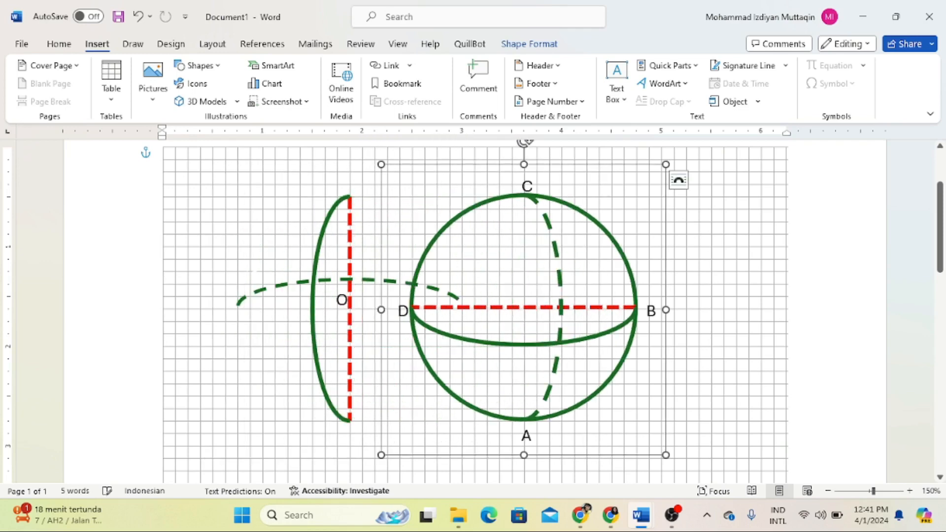
click(138, 17)
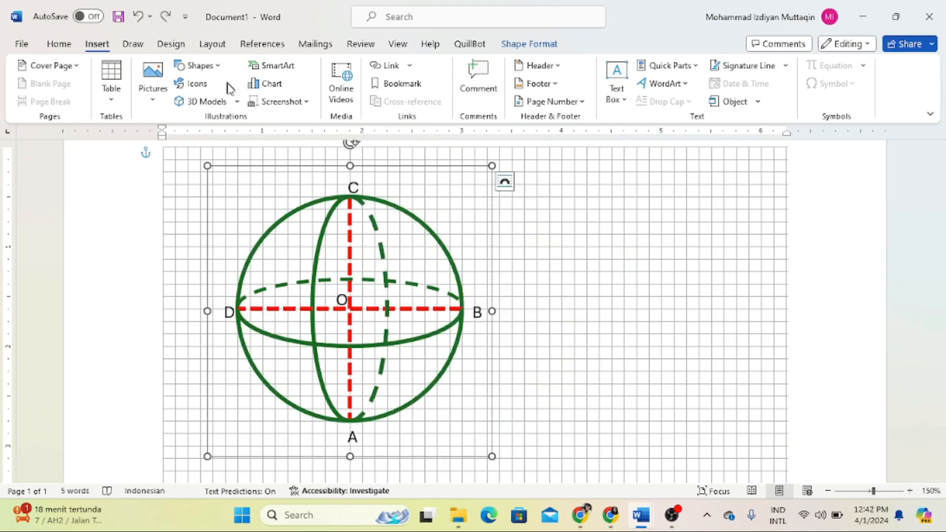
click(283, 255)
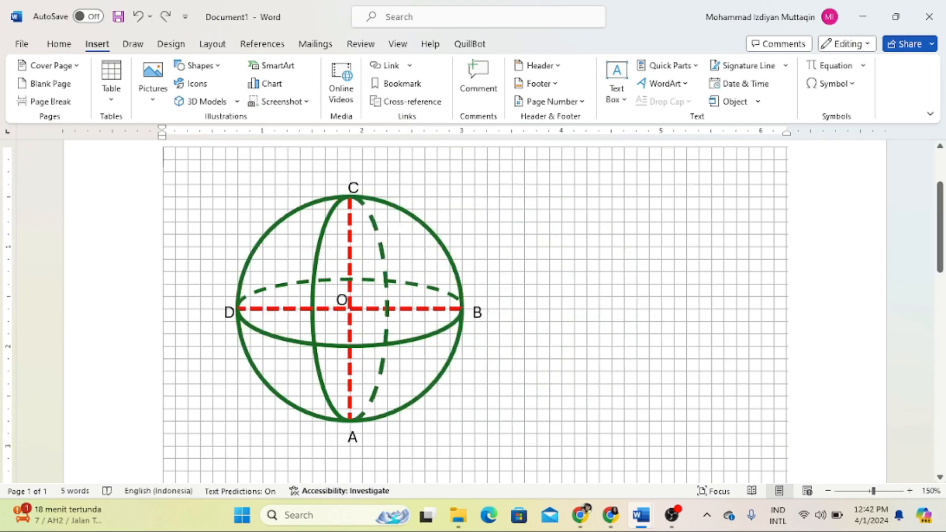
Step: Group the vertical diameter, the left solid half-ellipse and the upper dashed half-ellipse with the existing sphere group
click(409, 220)
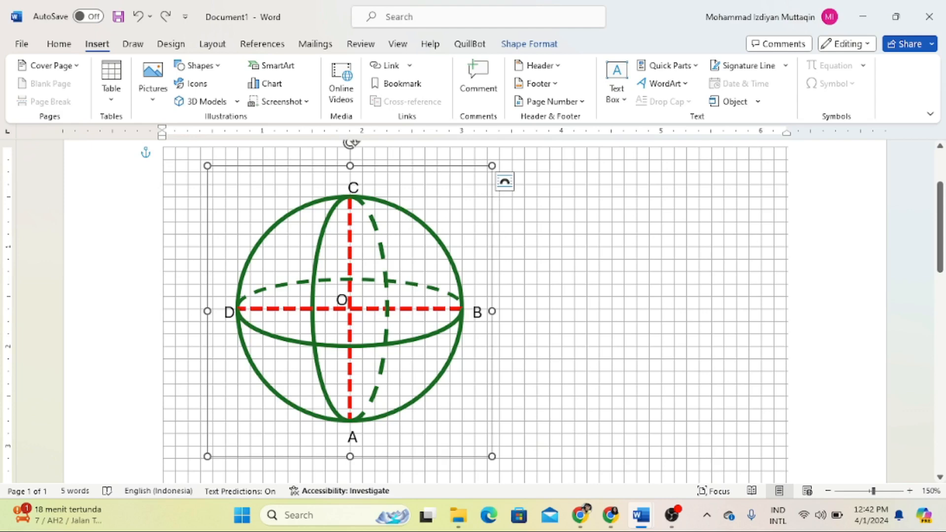
click(350, 260)
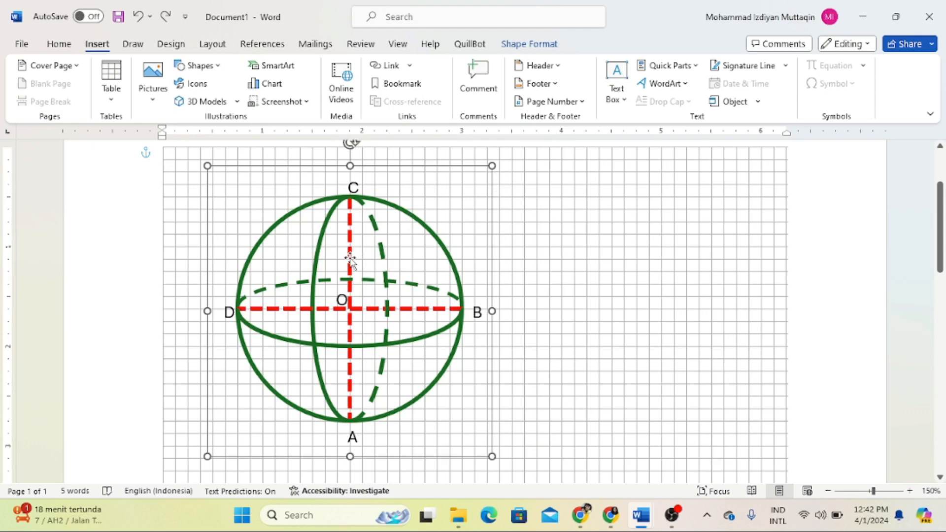
click(318, 260)
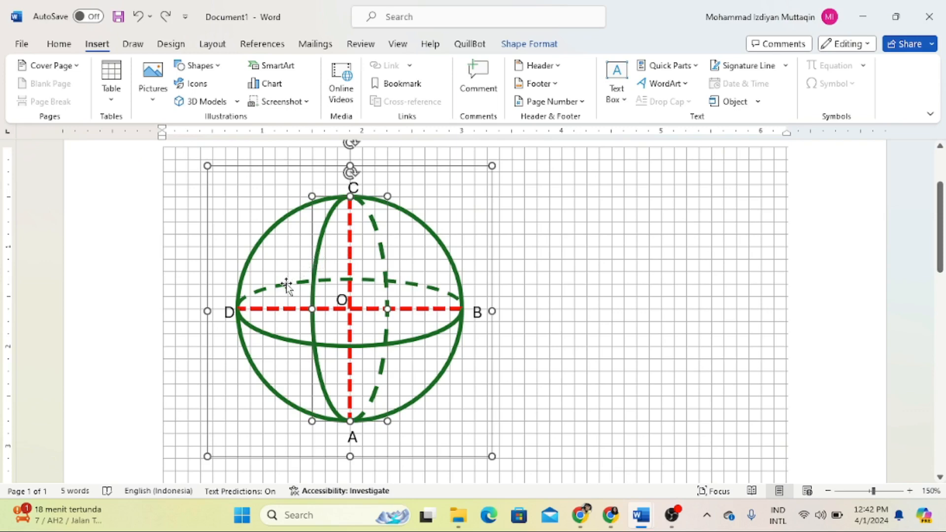
shift+click(272, 310)
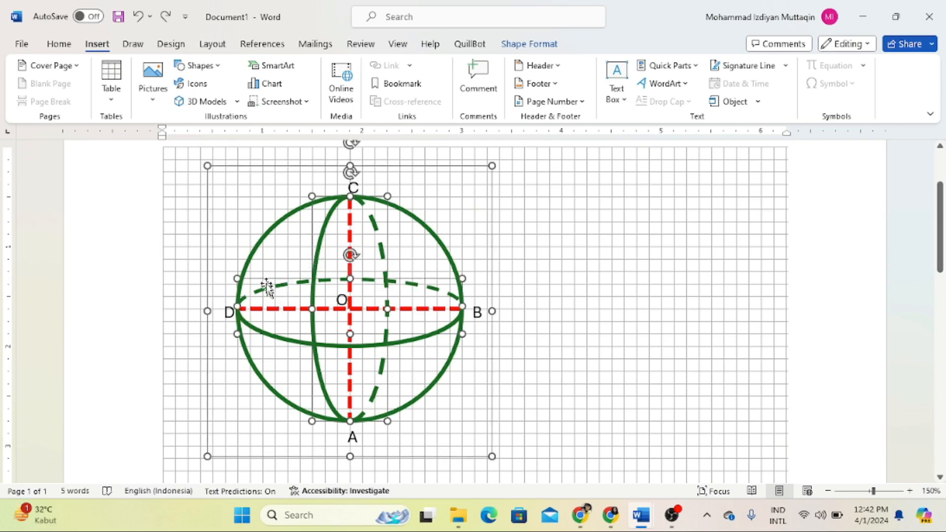
shift+click(250, 254)
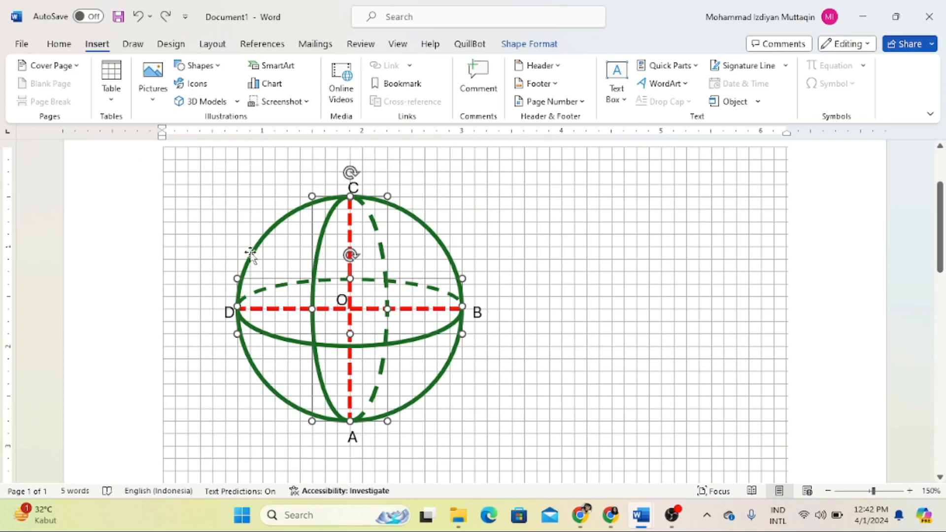
shift+click(250, 254)
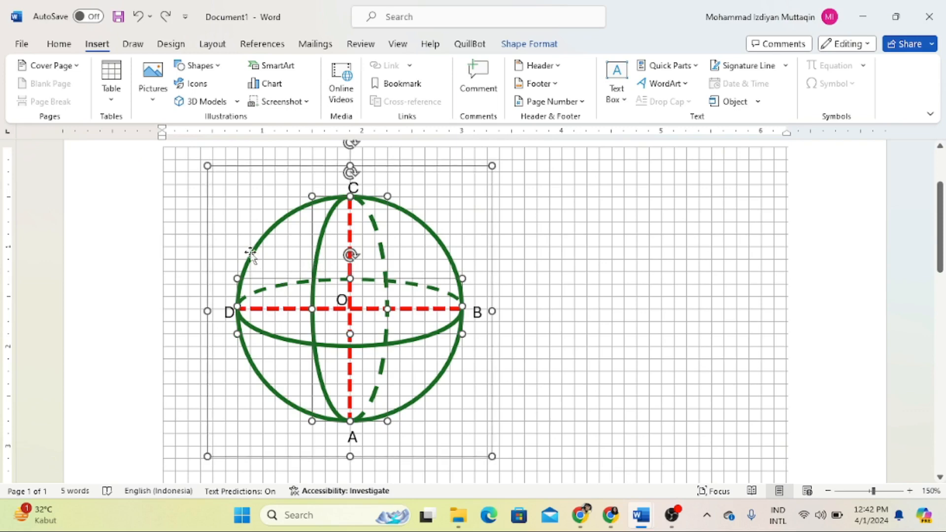
right_click(433, 226)
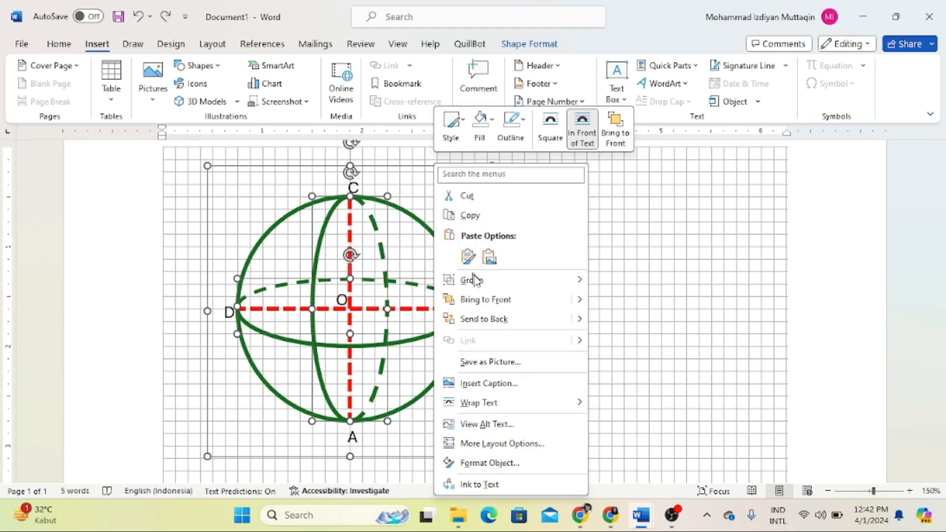
mouse_move(481, 282)
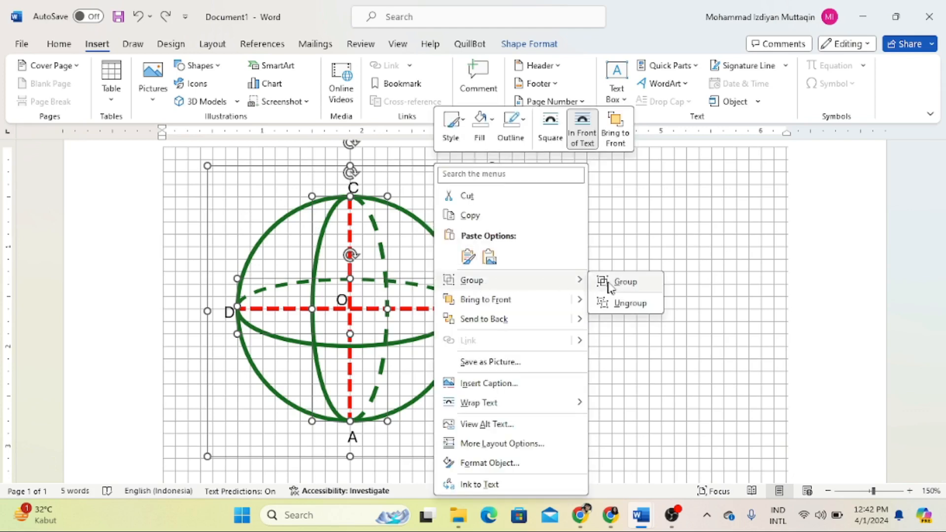
click(622, 282)
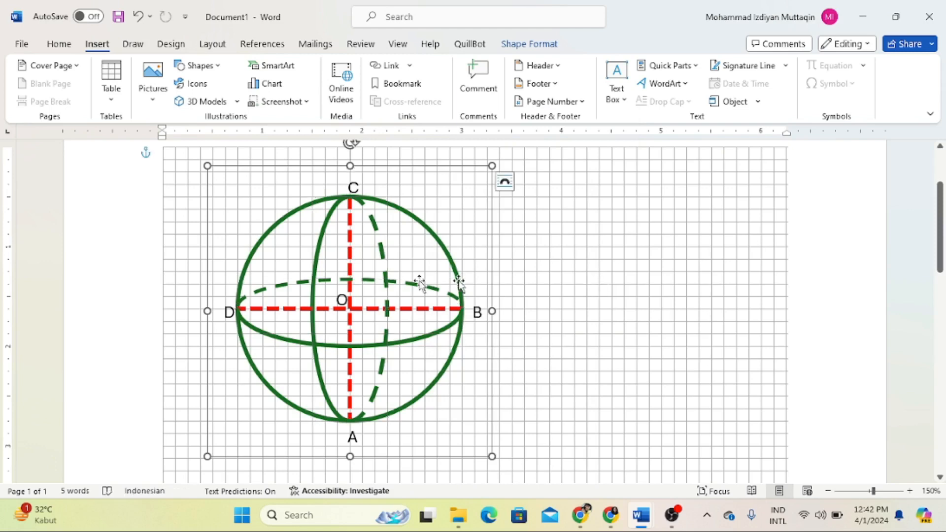
Step: Try moving the extended sphere group toward the other side of the page, and undo the move
mouse_move(416, 284)
mouse_down()
mouse_move(484, 294)
mouse_move(643, 263)
mouse_up()
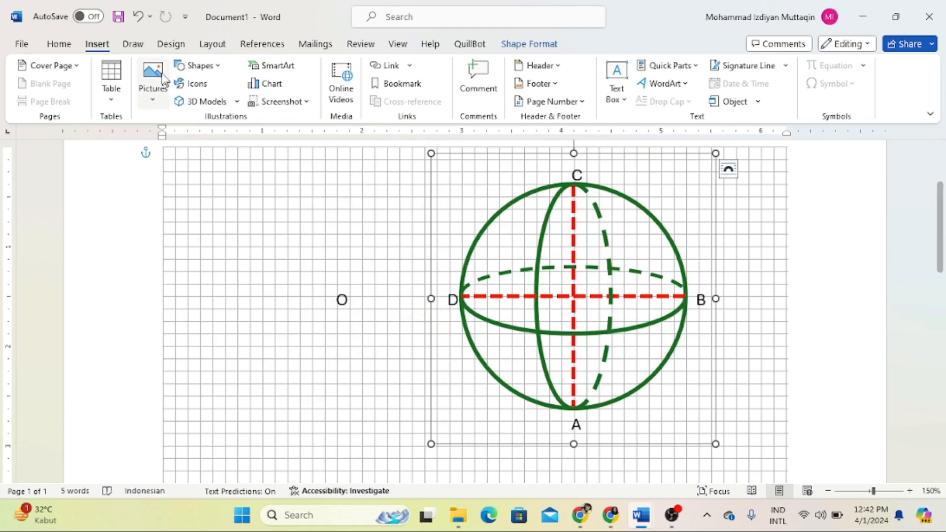
click(139, 18)
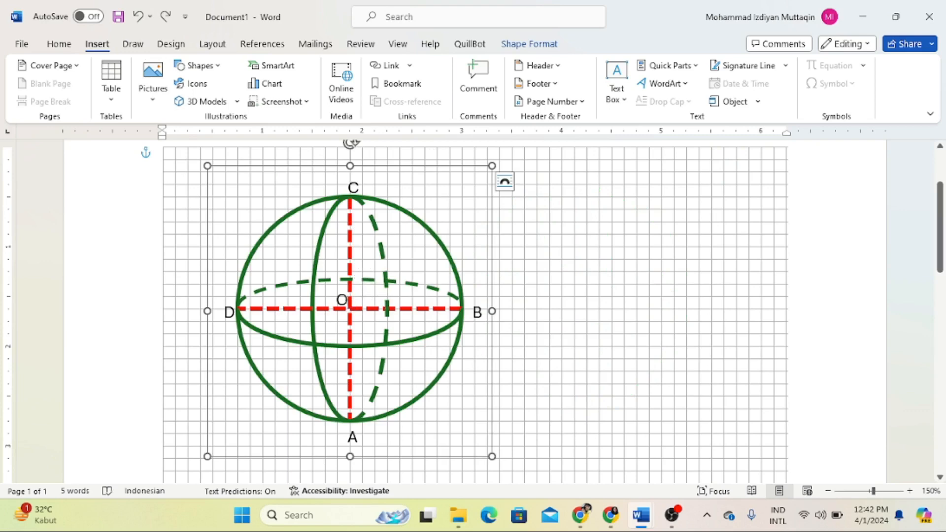
Step: Try to group the "O" label with the sphere group, and dismiss the Sticky Keys dialog without turning the feature on
click(341, 299)
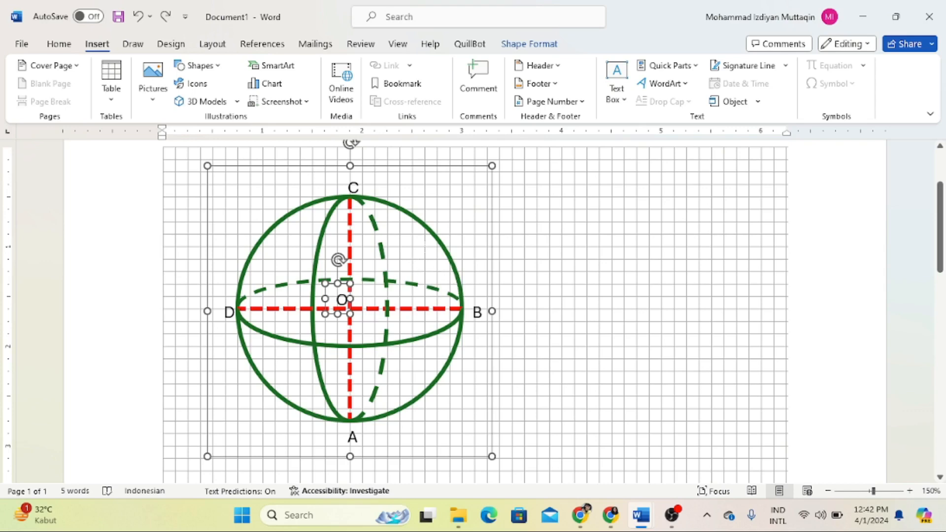
right_click(418, 253)
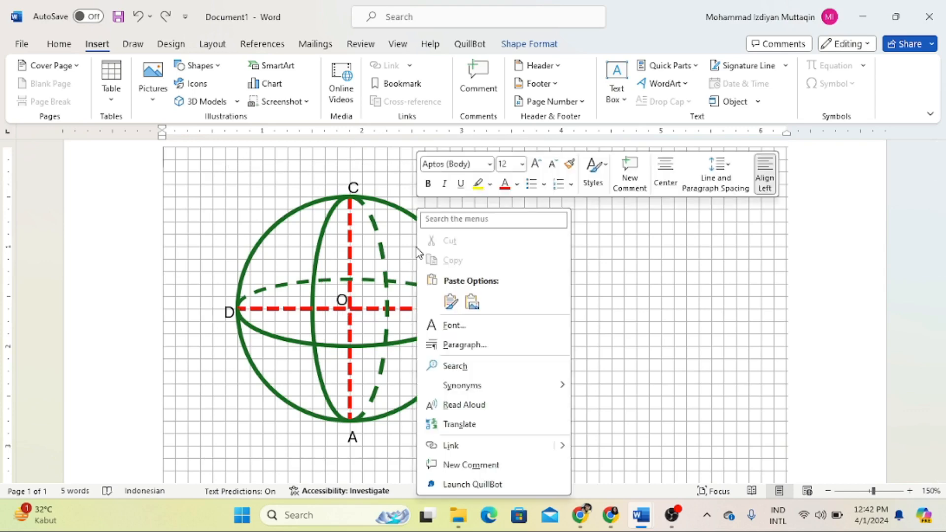
click(336, 284)
click(335, 286)
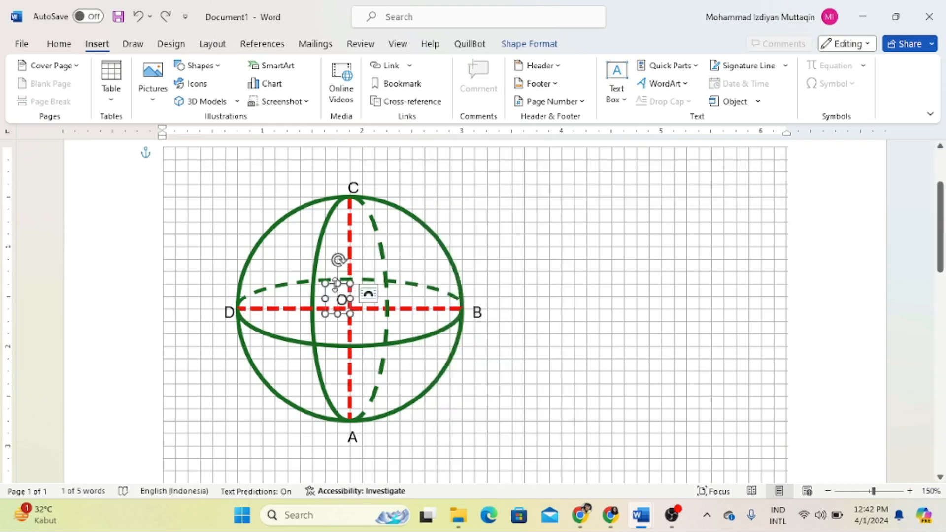
click(336, 299)
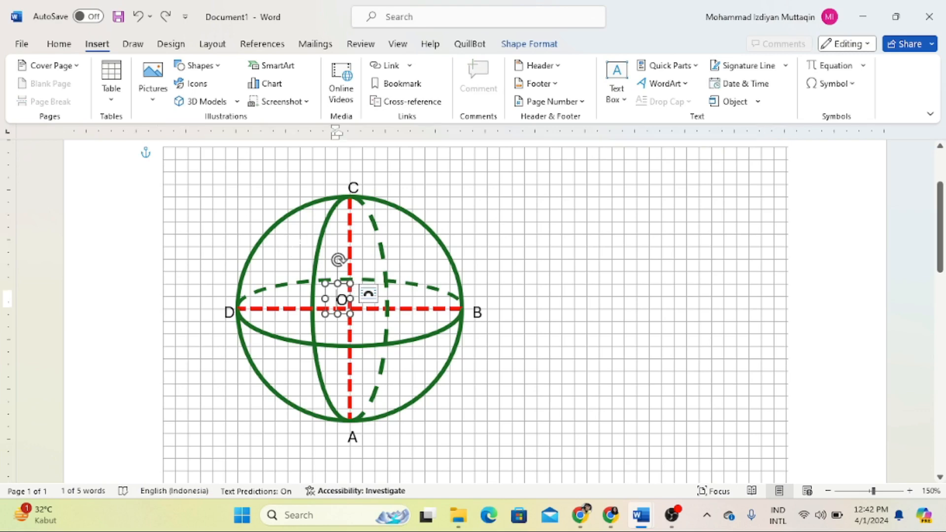
click(261, 242)
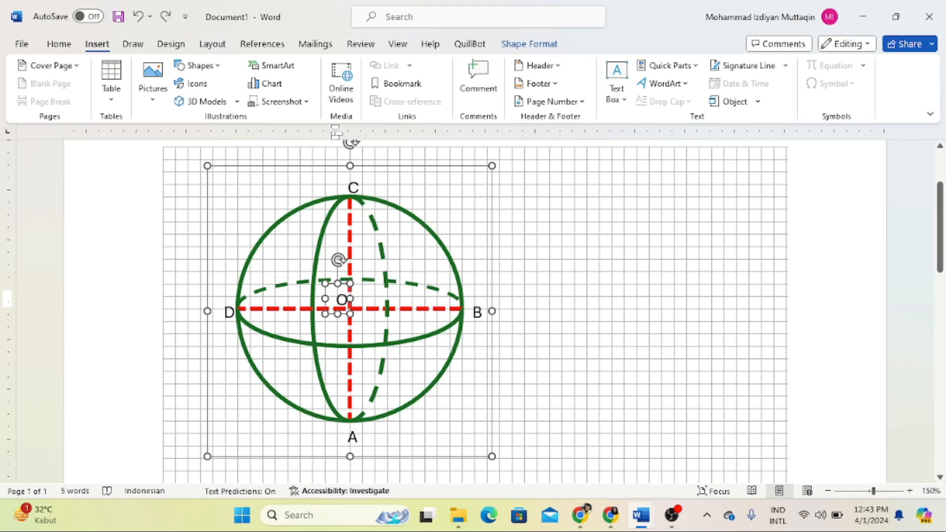
right_click(410, 259)
click(324, 274)
key(shift)
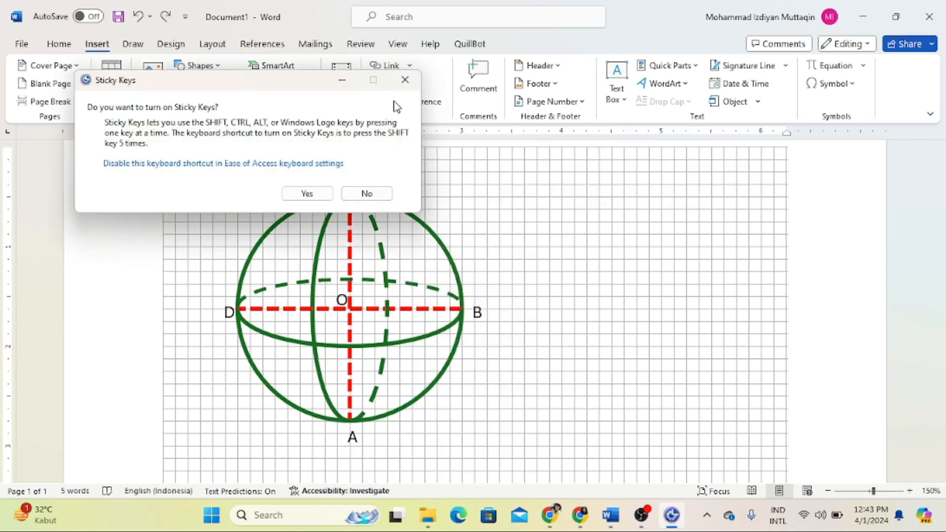
click(403, 89)
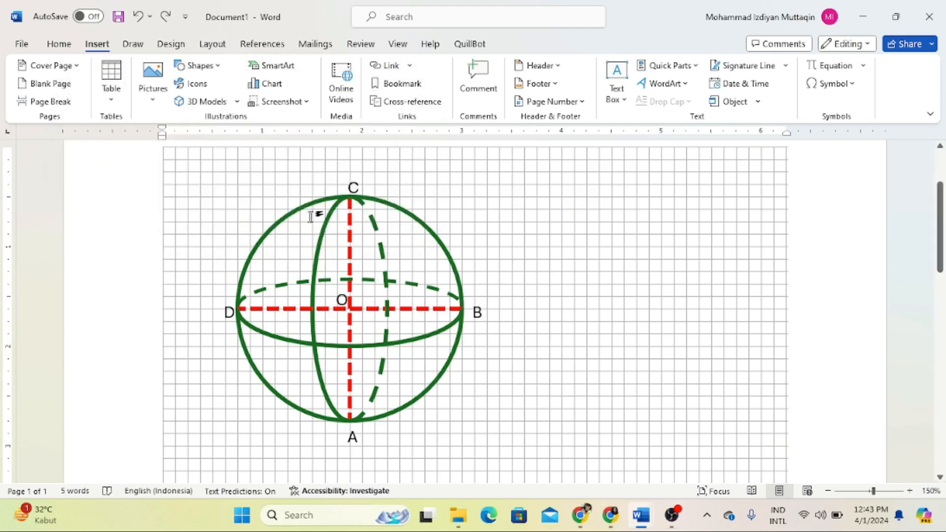
Step: Group the centre "O" label with the existing sphere group
click(264, 246)
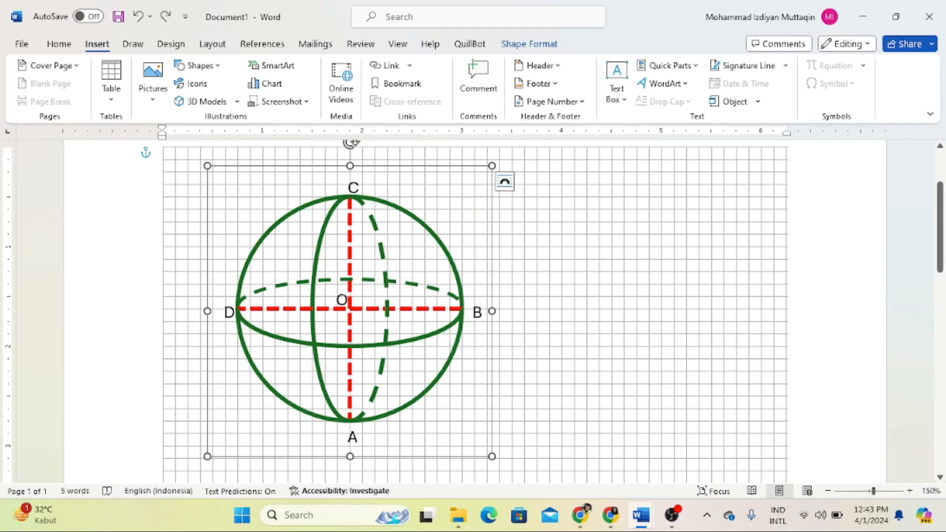
click(341, 300)
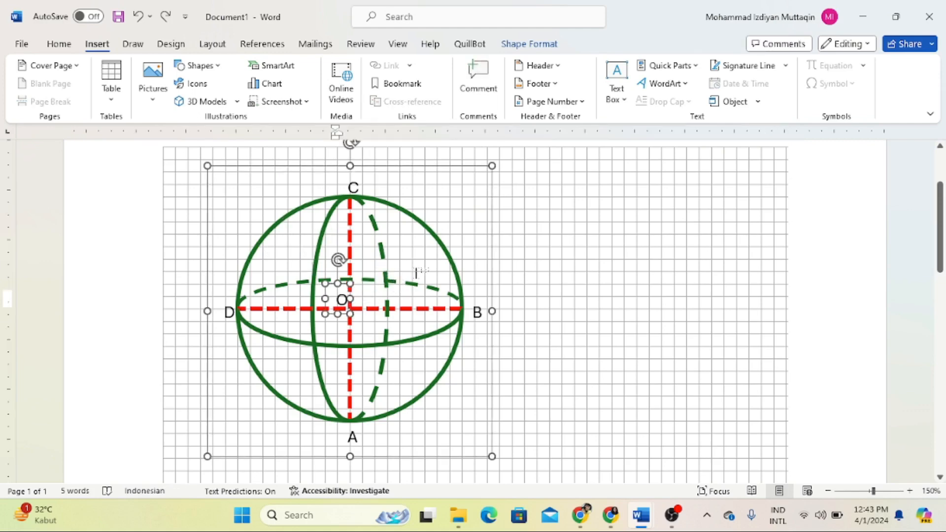
right_click(411, 256)
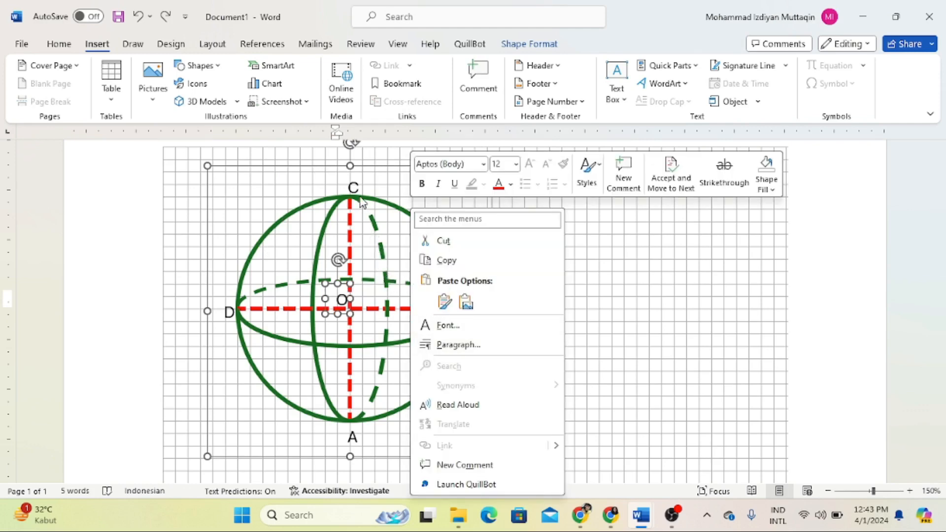
right_click(361, 164)
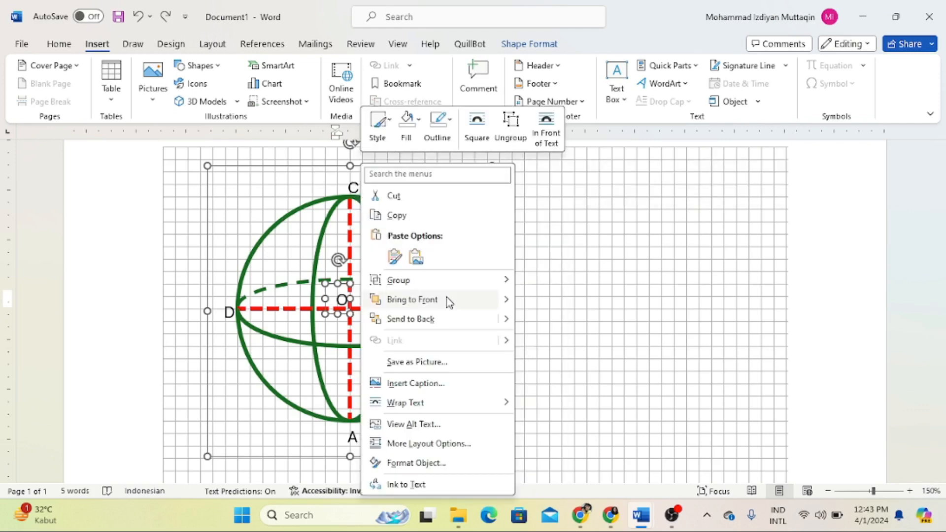
mouse_move(483, 284)
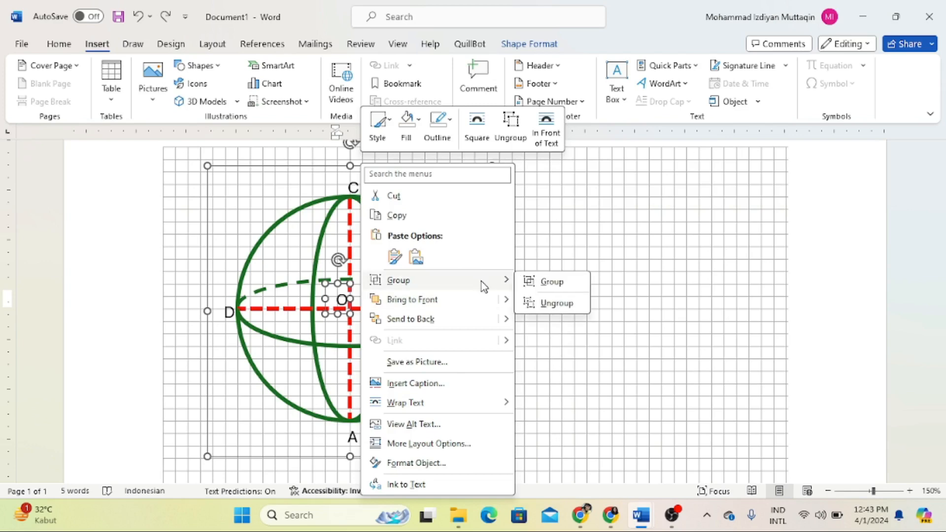
click(547, 282)
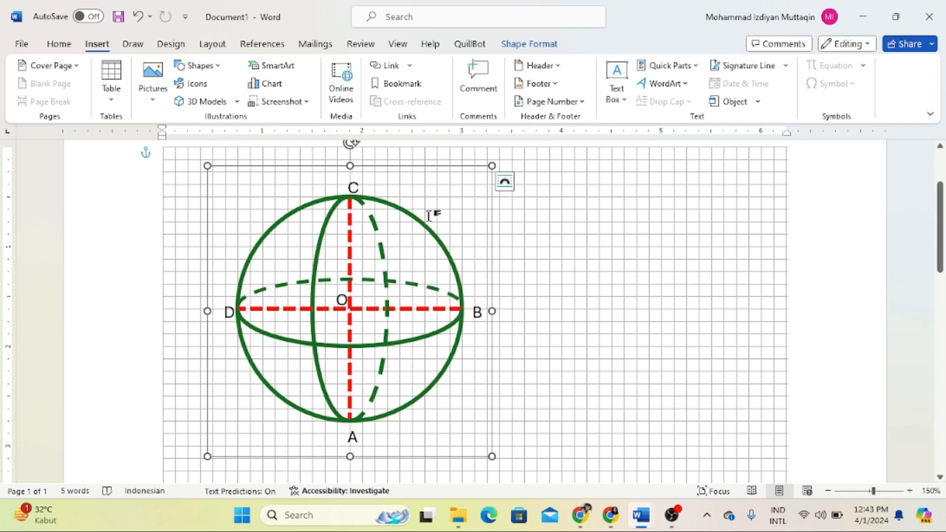
Step: Move the whole sphere group around the grid, place it slightly right of and above its starting position, and deselect it
mouse_move(424, 225)
mouse_down()
mouse_move(526, 243)
mouse_move(617, 222)
mouse_move(651, 244)
mouse_up()
drag(604, 293, 331, 294)
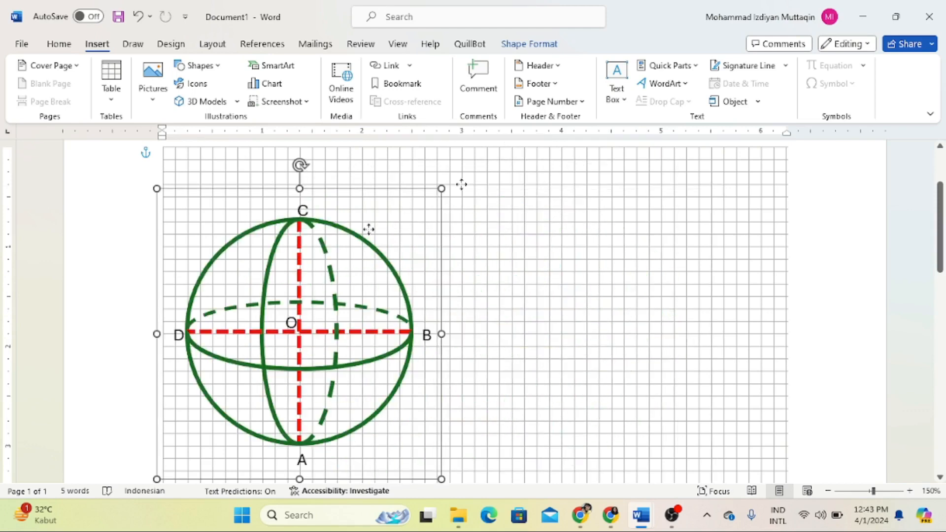
drag(369, 229, 508, 281)
mouse_move(476, 227)
mouse_down()
mouse_move(262, 252)
mouse_move(503, 205)
mouse_move(461, 207)
mouse_up()
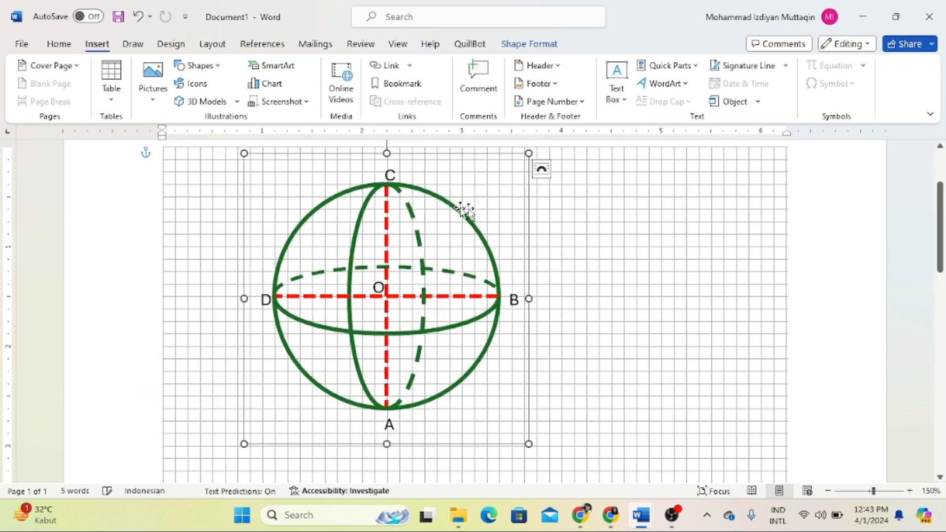
key(Escape)
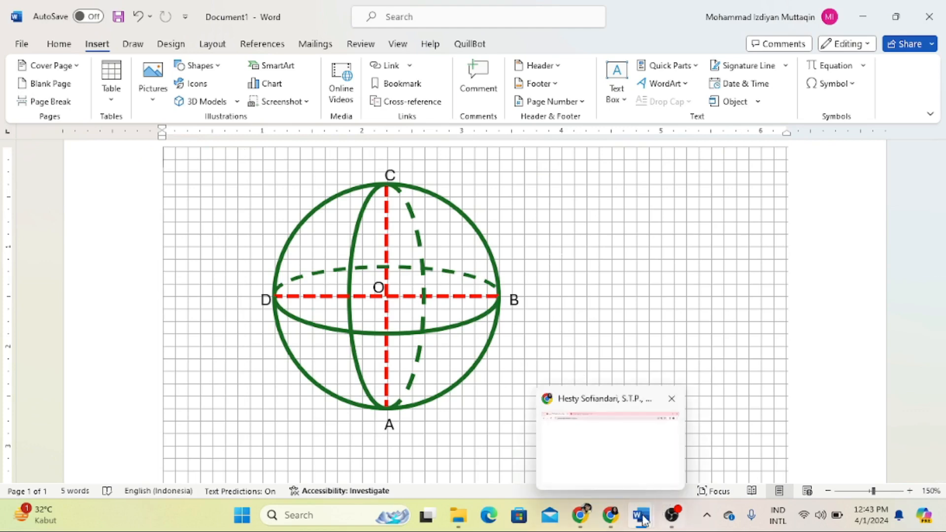
mouse_move(638, 520)
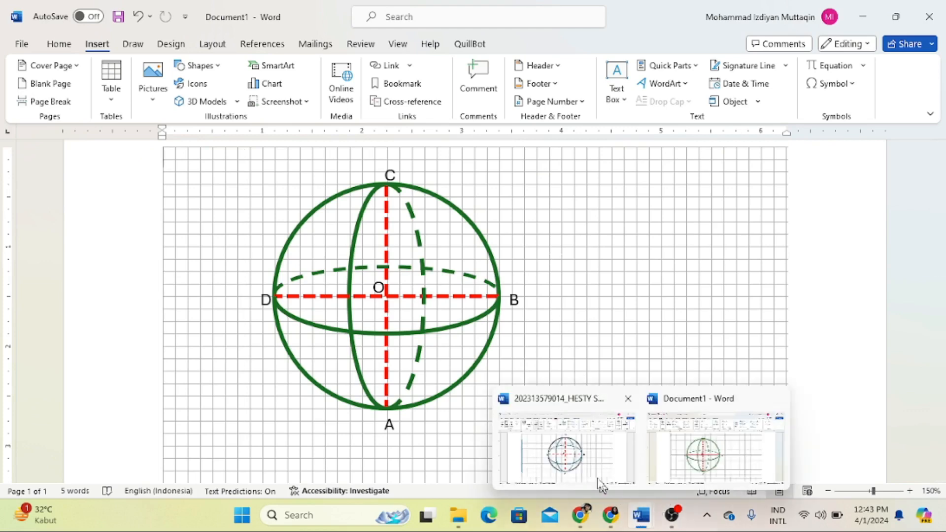
click(671, 408)
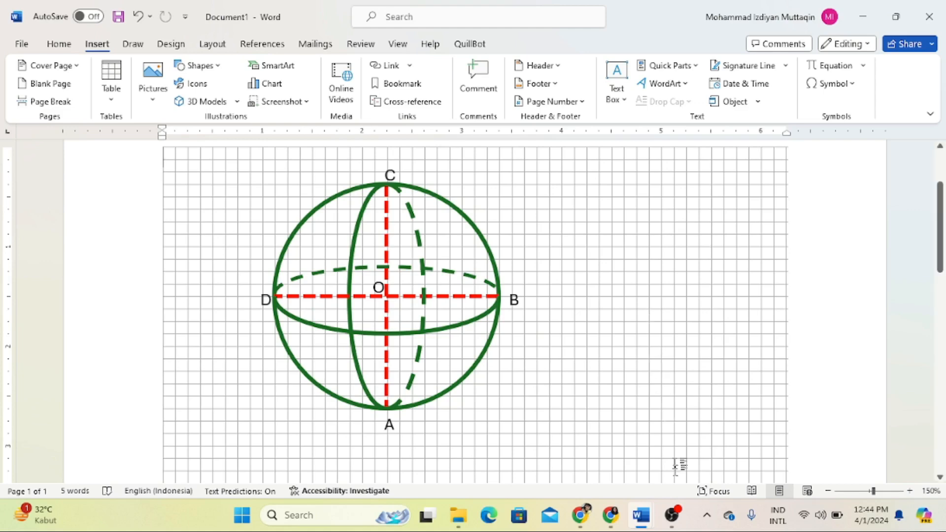
click(673, 516)
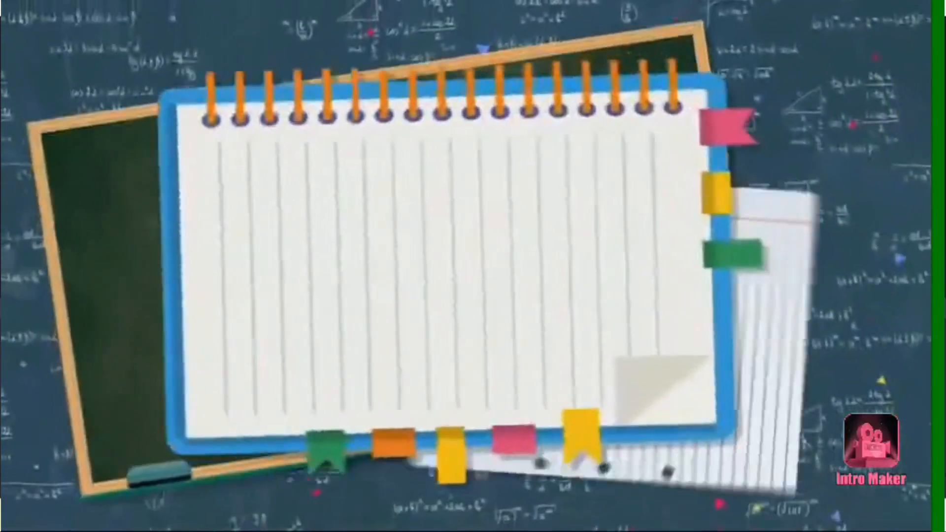